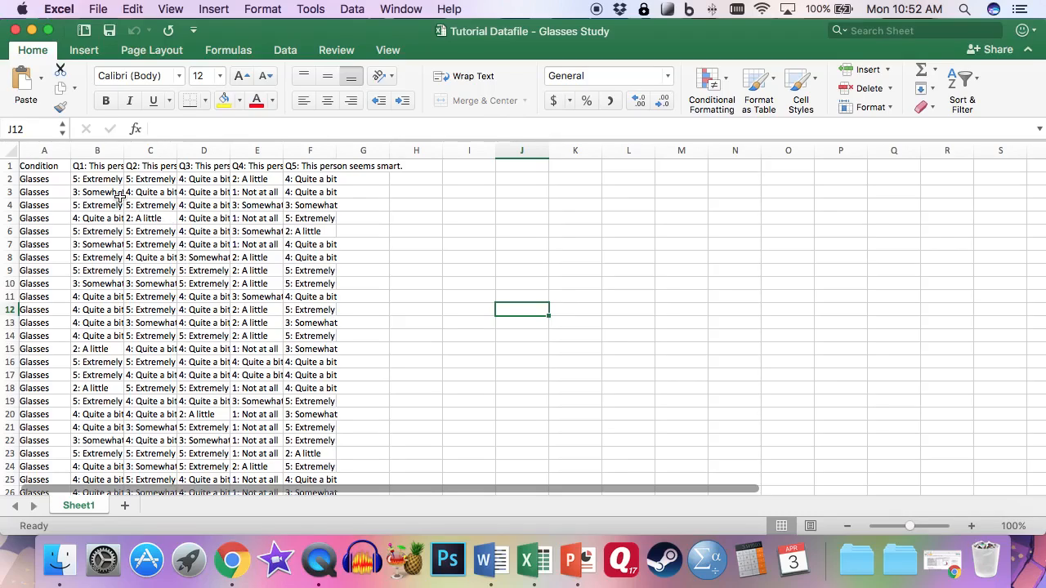
Examine the full question wording in the row 1 headings and how the answers below combine a number with a label
{"action": "left_click", "coordinate": [101, 166]}
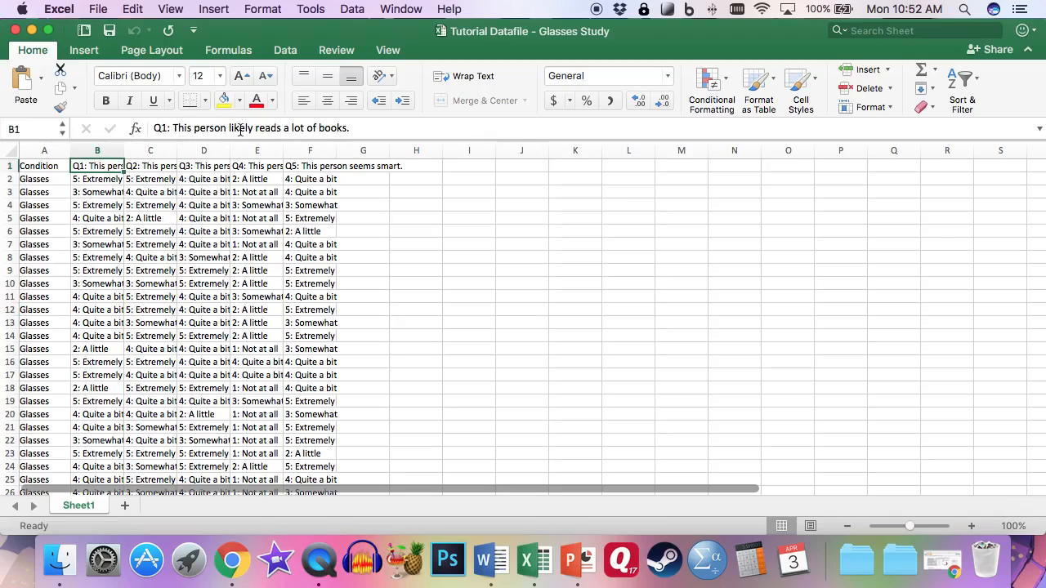
{"action": "left_click", "coordinate": [162, 170]}
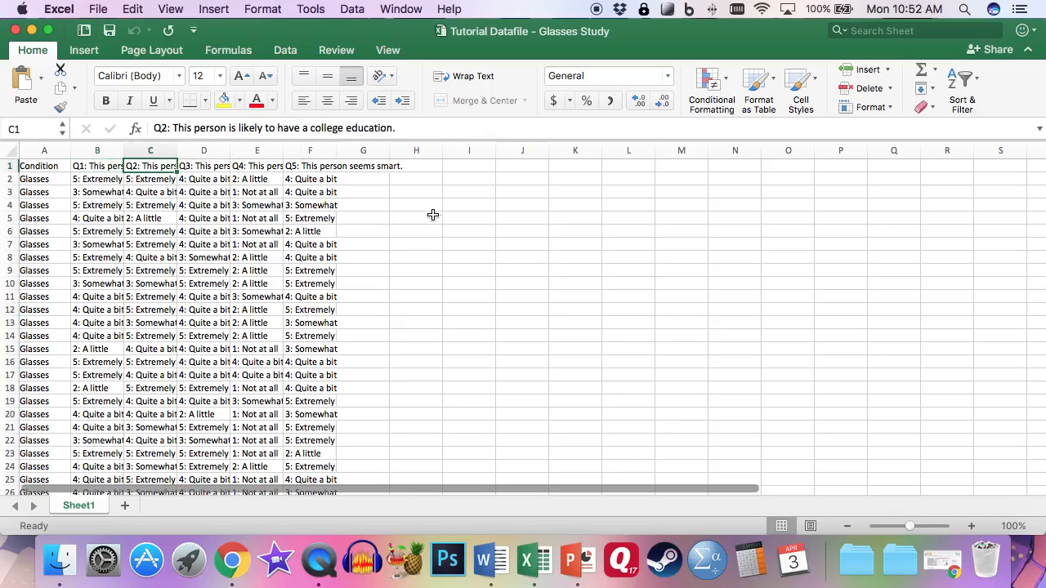
{"action": "left_click", "coordinate": [215, 168]}
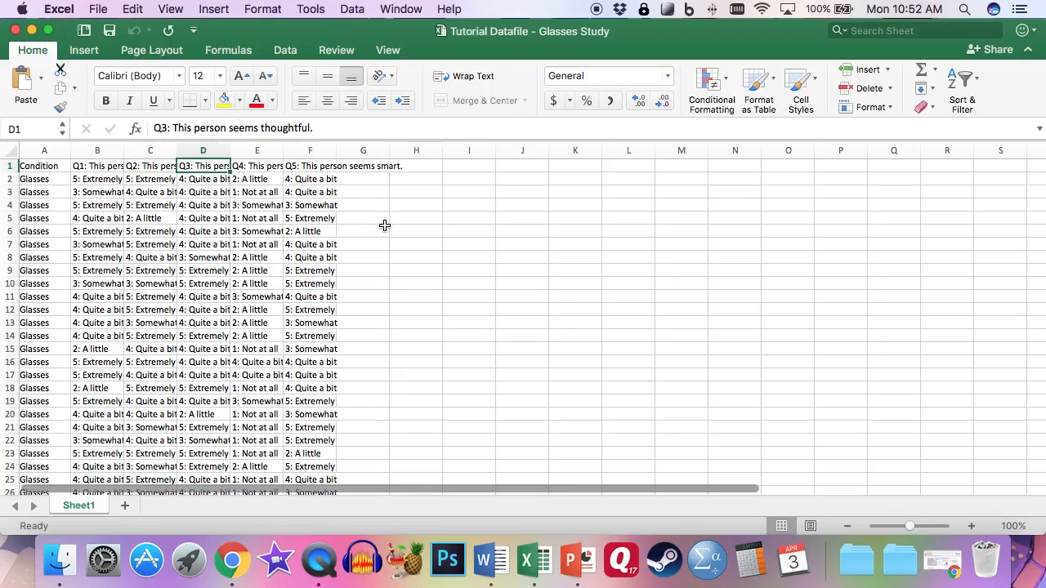
{"action": "left_click", "coordinate": [267, 165]}
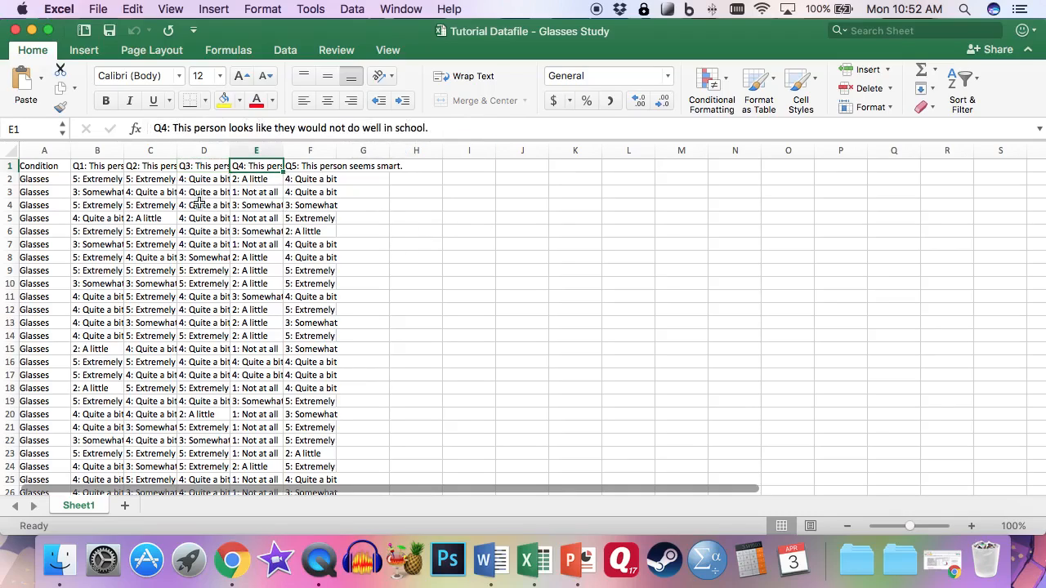
{"action": "left_click", "coordinate": [96, 181]}
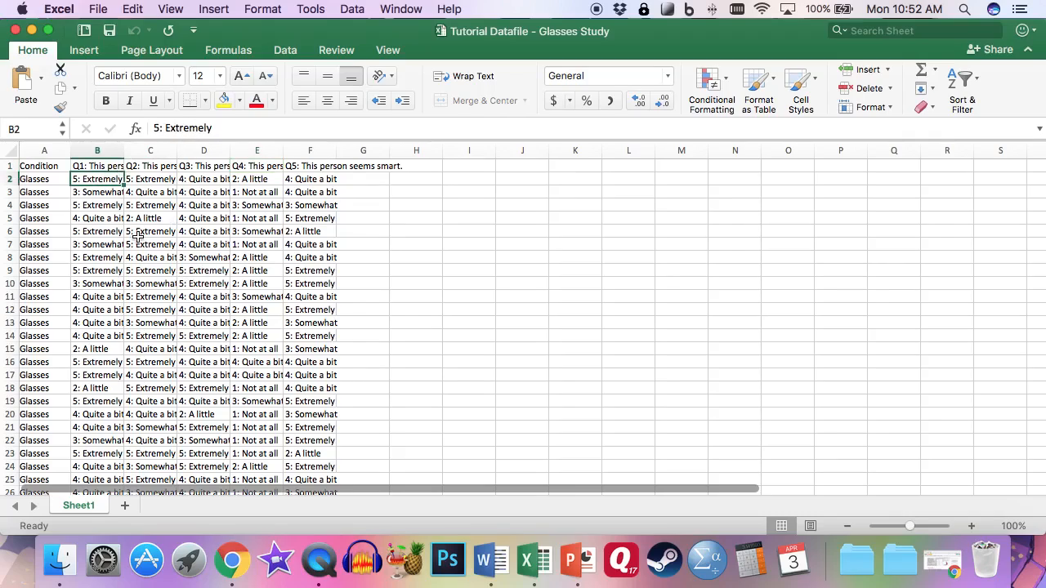
{"action": "left_click", "coordinate": [162, 129]}
{"action": "double_click", "coordinate": [187, 128]}
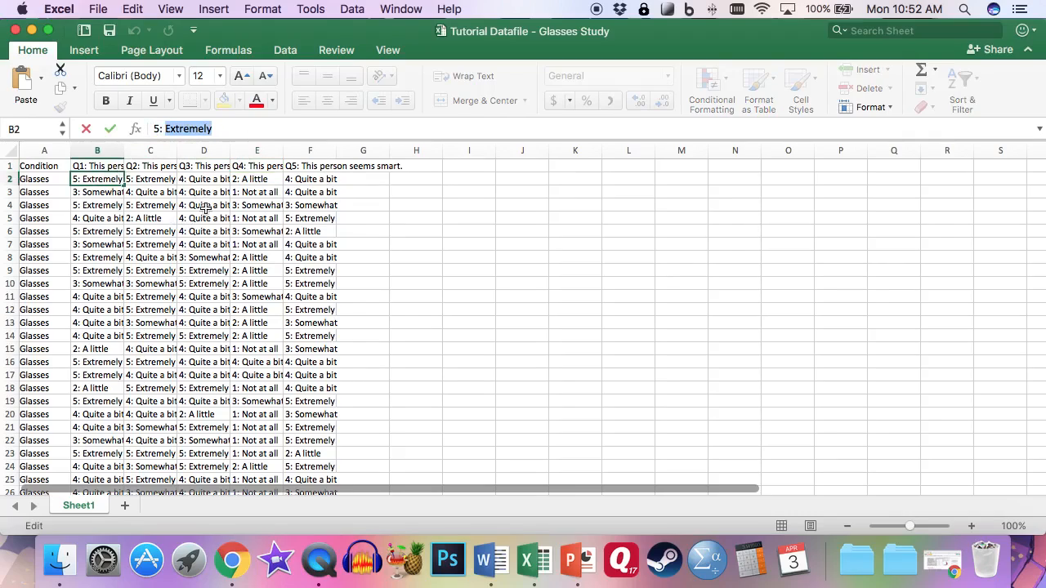
{"action": "left_click", "coordinate": [208, 257]}
{"action": "left_click", "coordinate": [304, 231]}
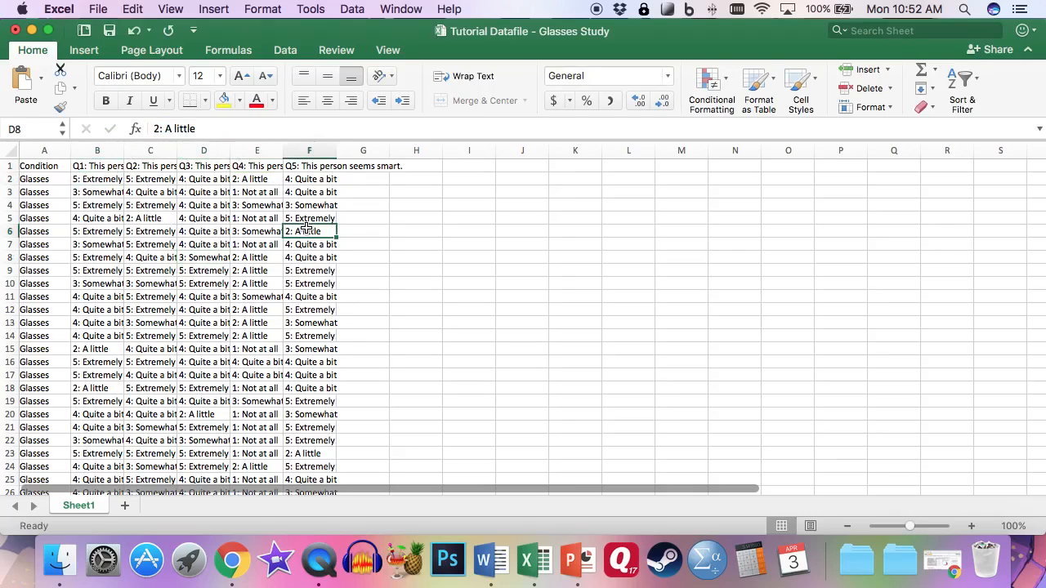
{"action": "left_click", "coordinate": [327, 244]}
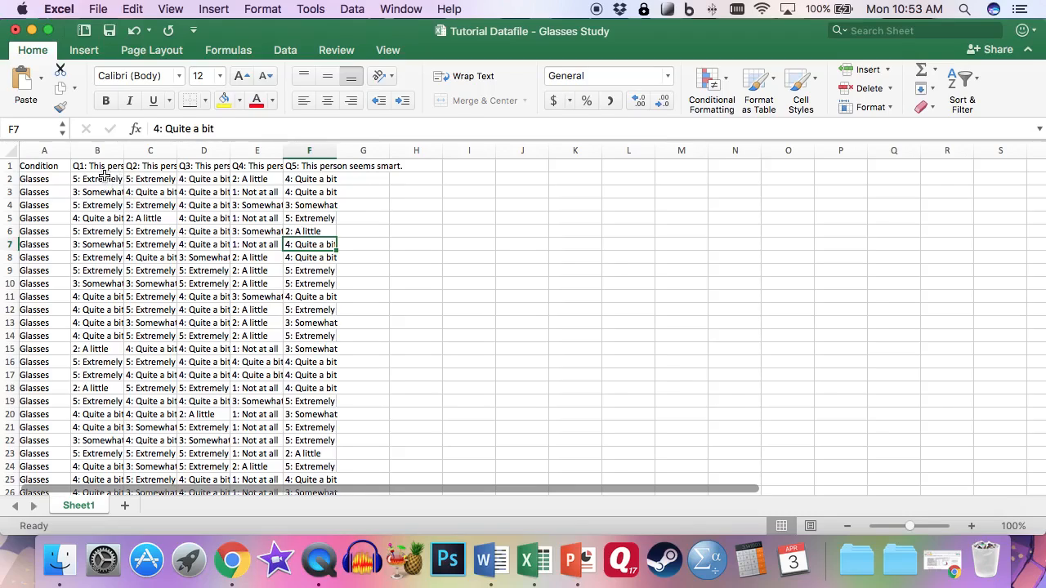
Copy the five question headings from B1:F1 into G1:K1
{"action": "left_click_drag", "start_coordinate": [86, 166], "coordinate": [312, 169]}
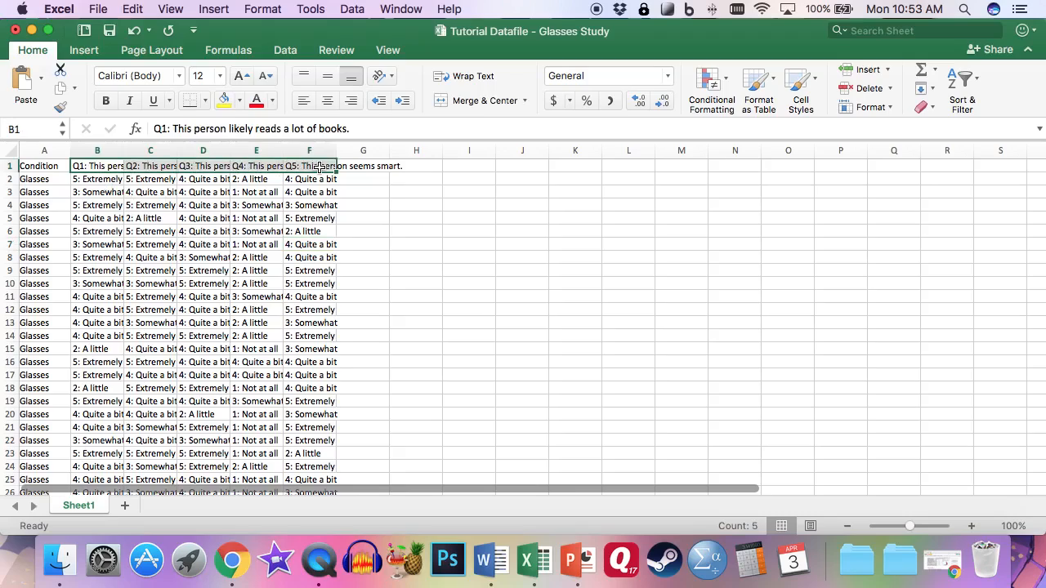
{"action": "key", "text": "super+c"}
{"action": "left_click", "coordinate": [363, 166]}
{"action": "key", "text": "super+v"}
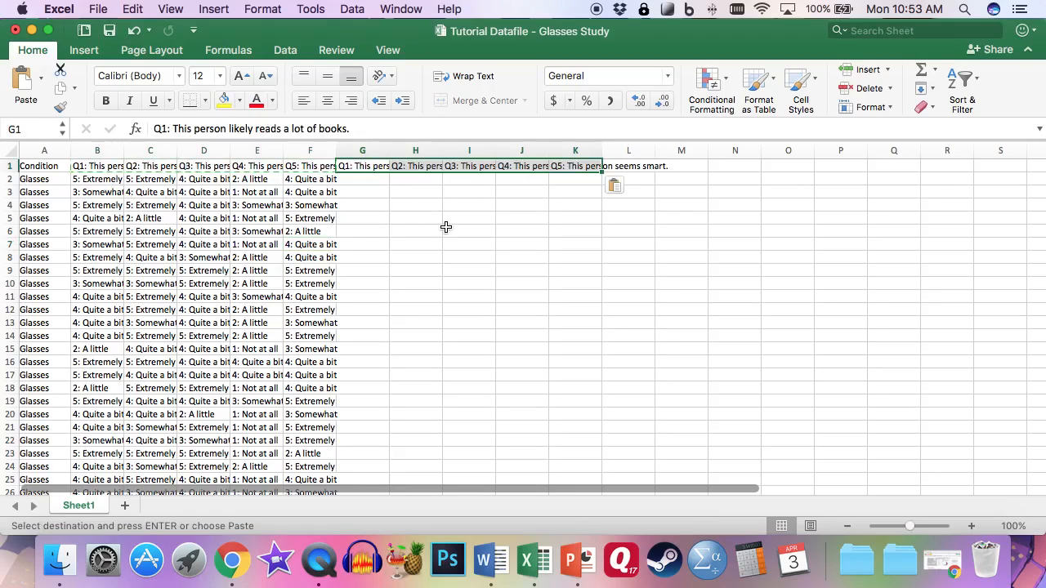
Enter the formula =LEFT(B2,1) in cell G2 to extract the first character of the Q1 answer
{"action": "left_click_drag", "start_coordinate": [356, 178], "coordinate": [578, 395]}
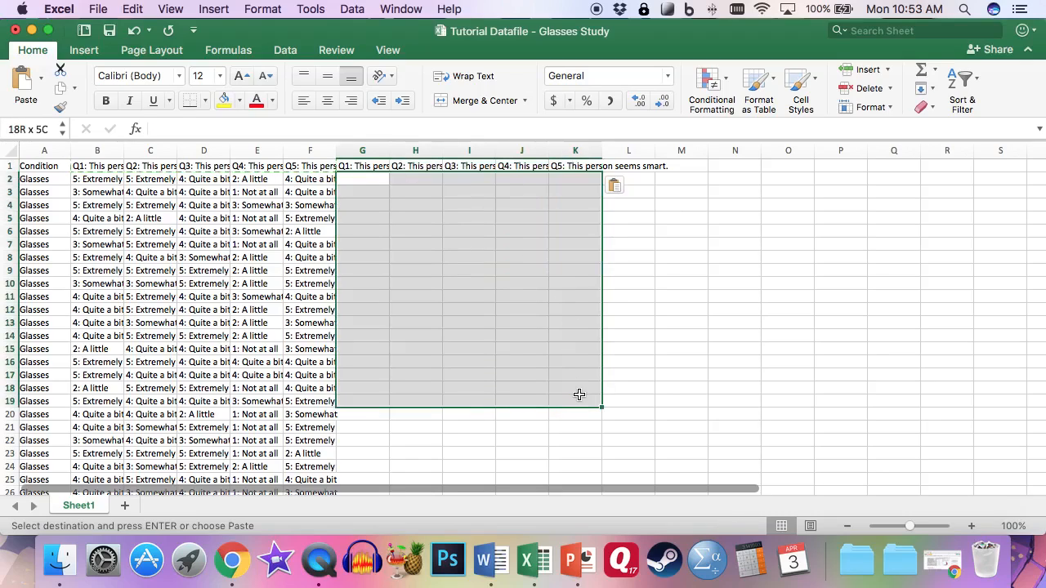
{"action": "left_click", "coordinate": [332, 191]}
{"action": "left_click", "coordinate": [367, 178]}
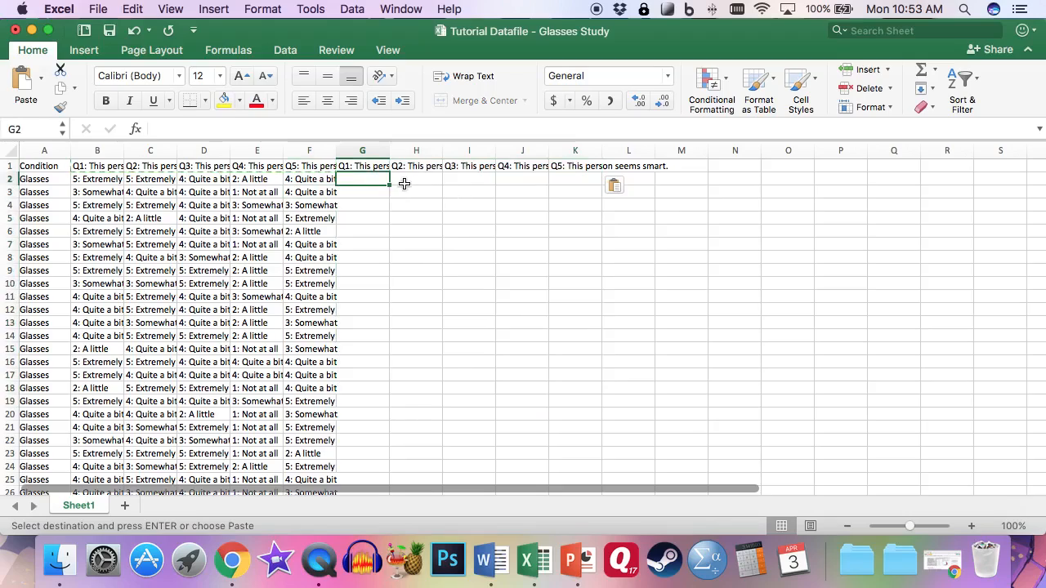
{"action": "left_click", "coordinate": [275, 130]}
{"action": "type", "text": "="}
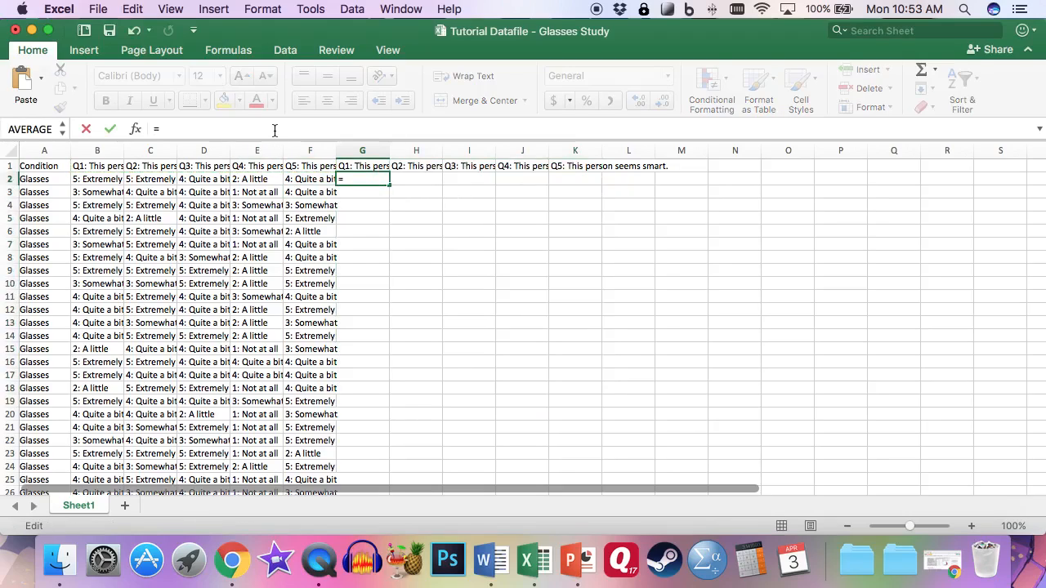
{"action": "type", "text": "LEFT("}
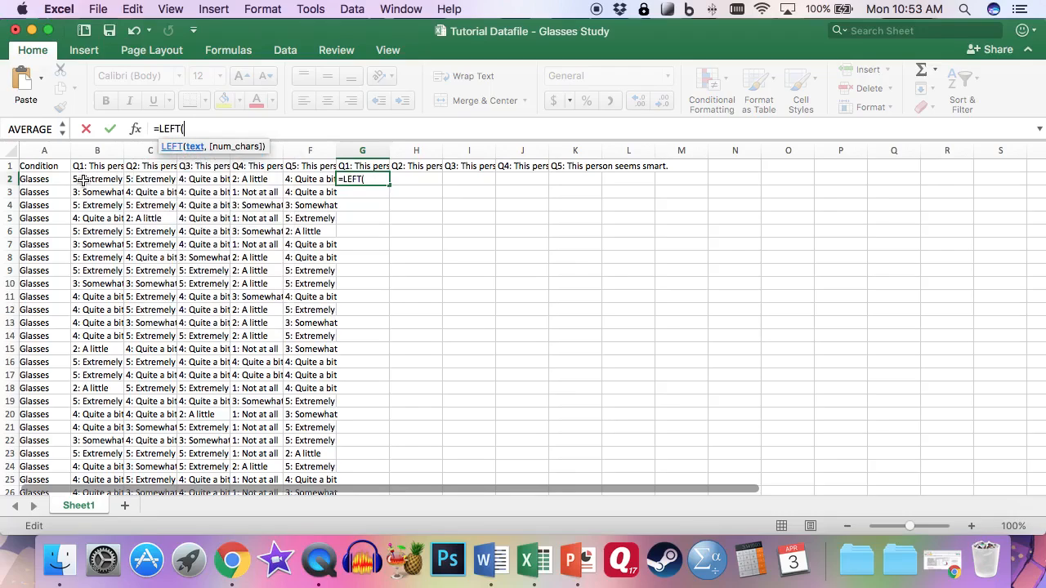
{"action": "left_click", "coordinate": [83, 181]}
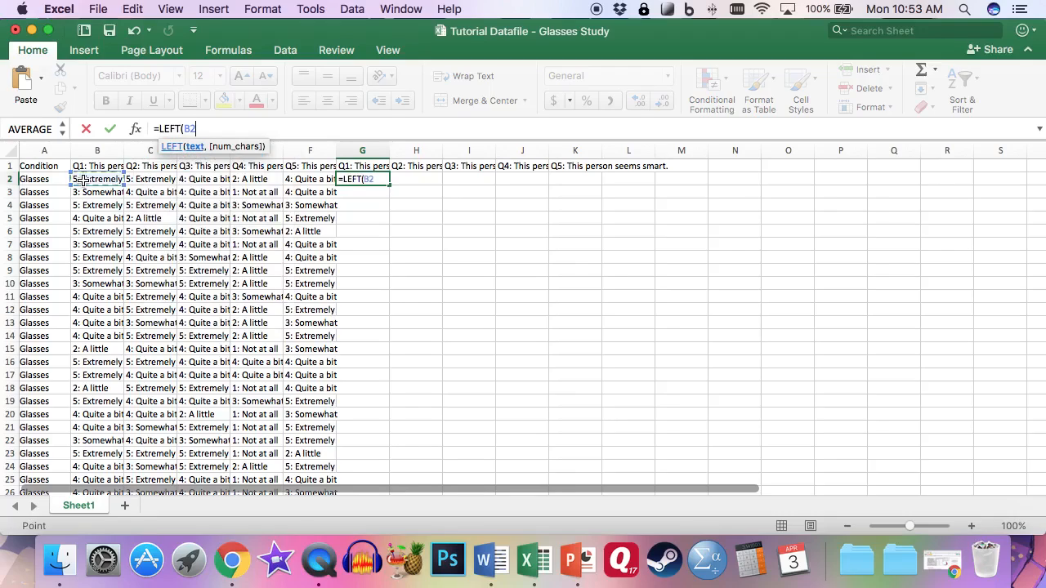
{"action": "type", "text": ","}
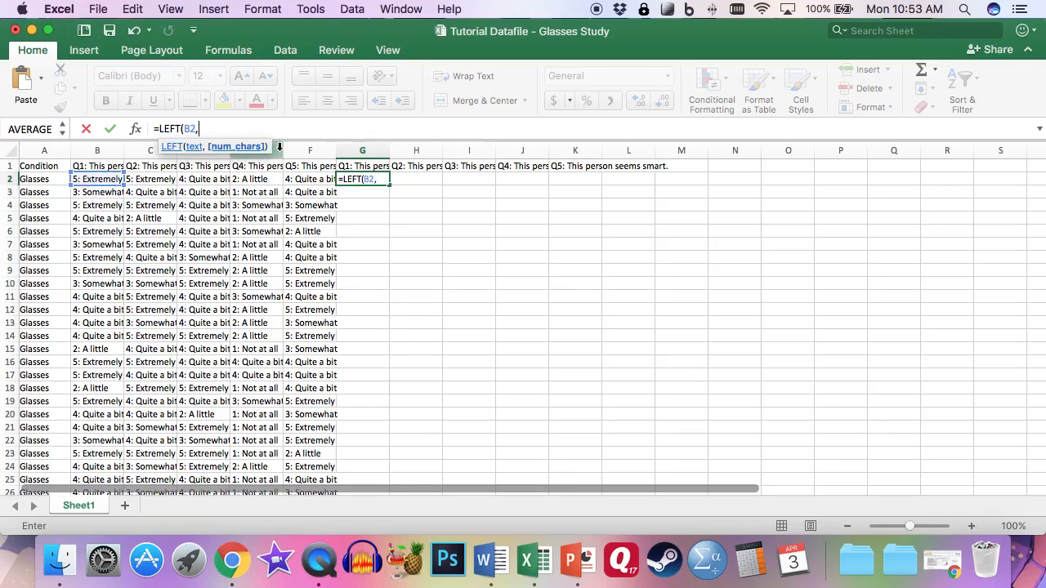
{"action": "type", "text": "1"}
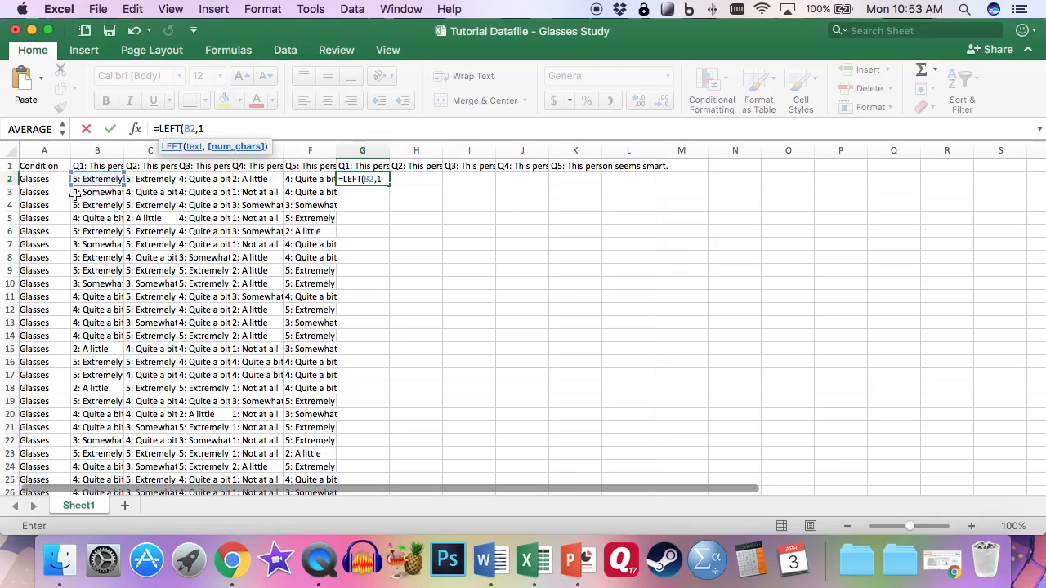
{"action": "type", "text": ")"}
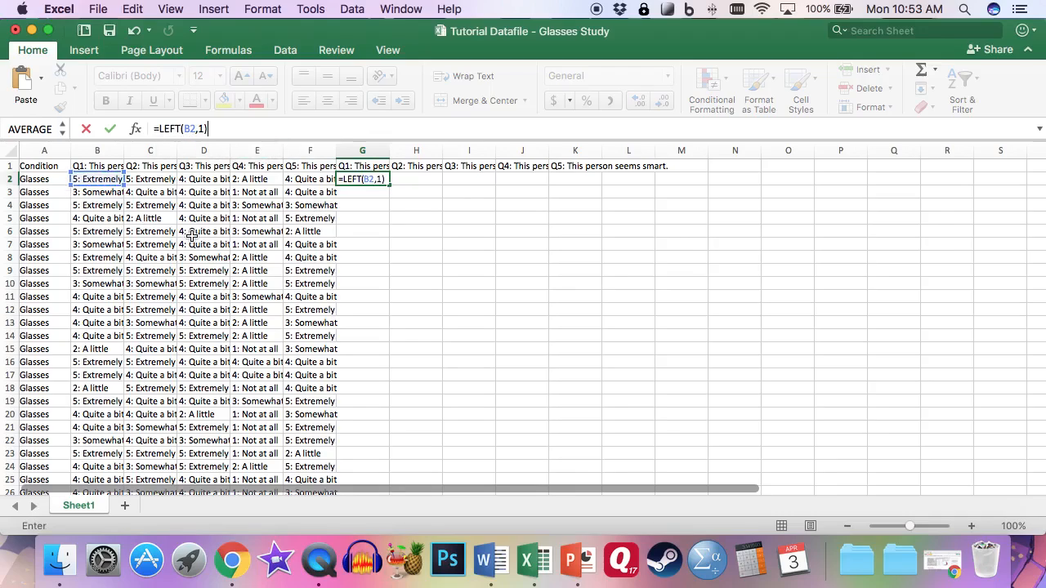
{"action": "key", "text": "Return"}
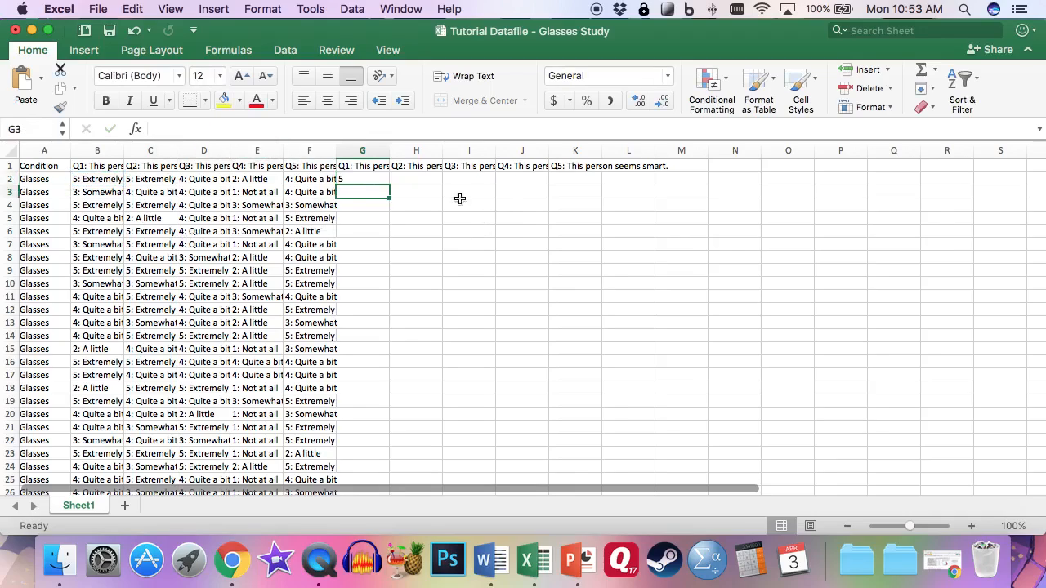
Fill the G2 formula across to K2 and down through row 61, and check the copied formulas
{"action": "left_click", "coordinate": [347, 181]}
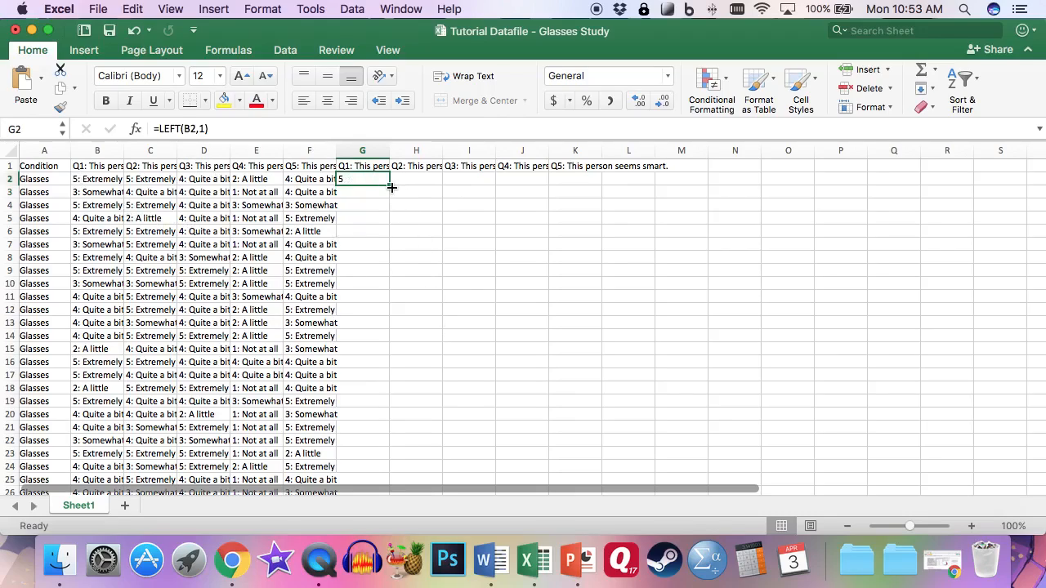
{"action": "left_click_drag", "start_coordinate": [391, 186], "coordinate": [594, 181]}
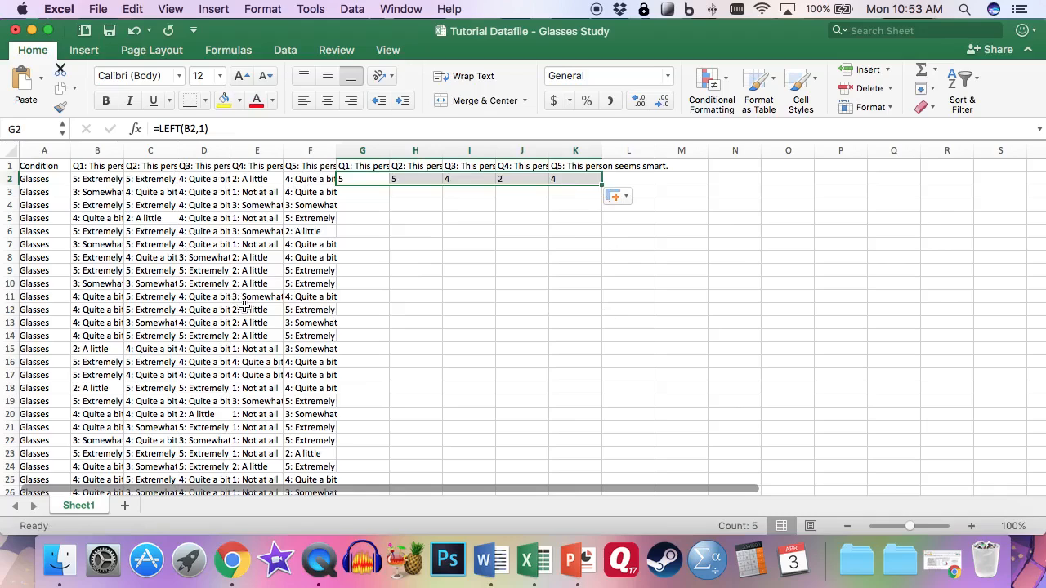
{"action": "left_click_drag", "start_coordinate": [602, 186], "coordinate": [603, 334]}
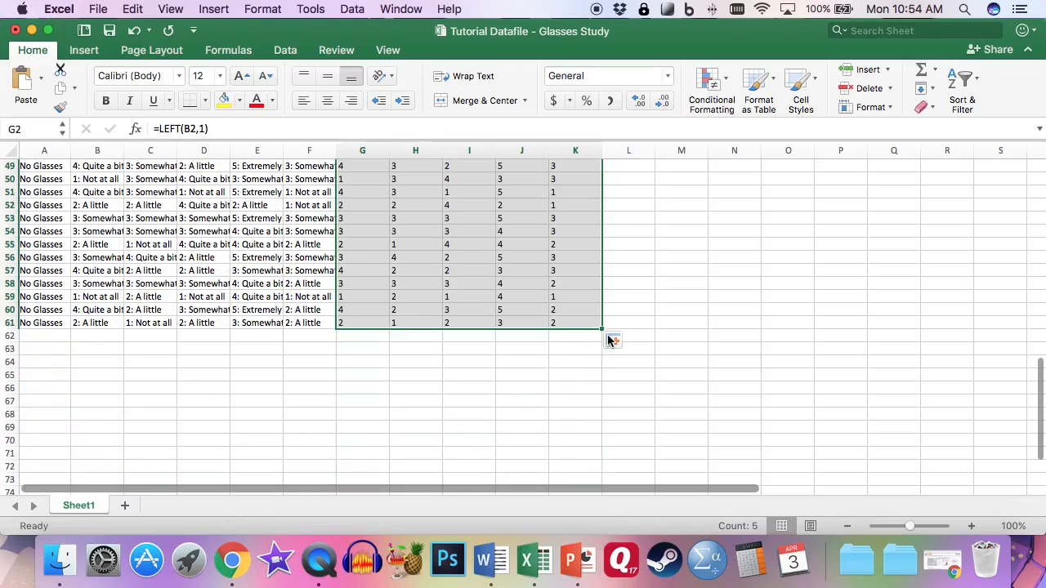
{"action": "scroll", "coordinate": [525, 276], "scroll_direction": "up", "scroll_amount": 10}
{"action": "left_click", "coordinate": [362, 231]}
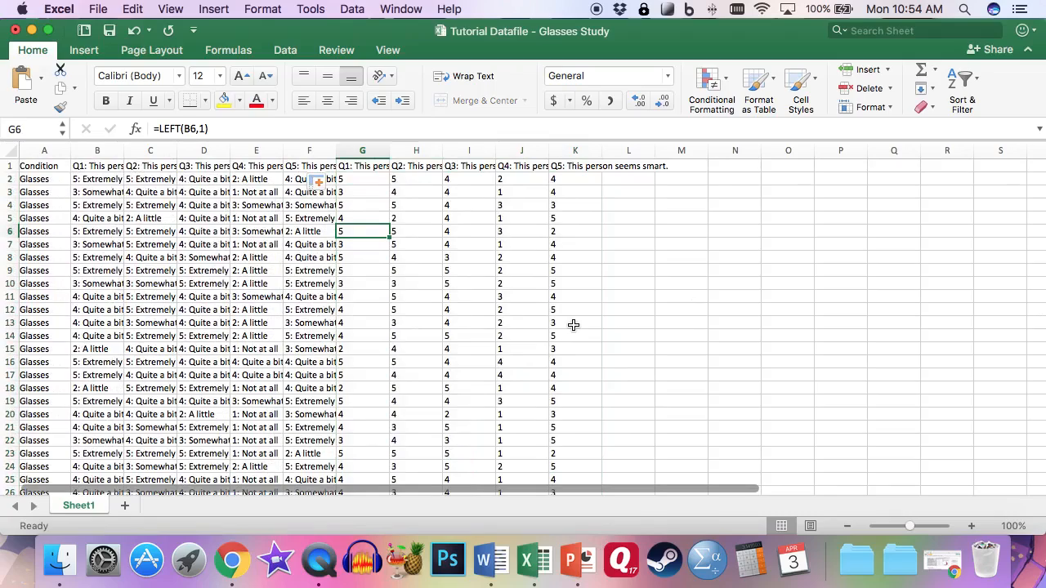
{"action": "left_click", "coordinate": [362, 178]}
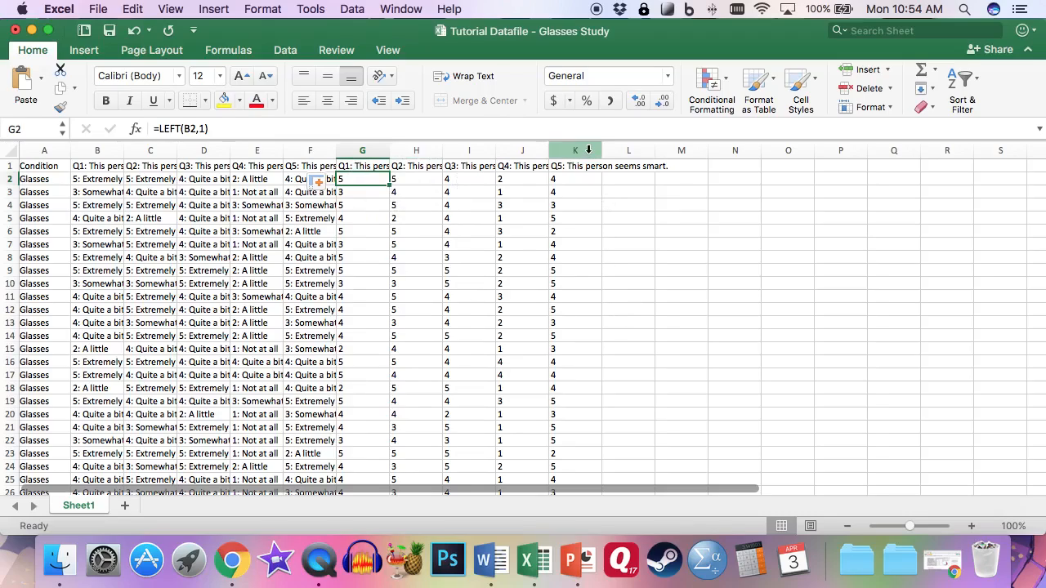
Replace the formulas in columns G to K with their results by copying the columns and pasting values in place
{"action": "left_click_drag", "start_coordinate": [591, 151], "coordinate": [373, 203]}
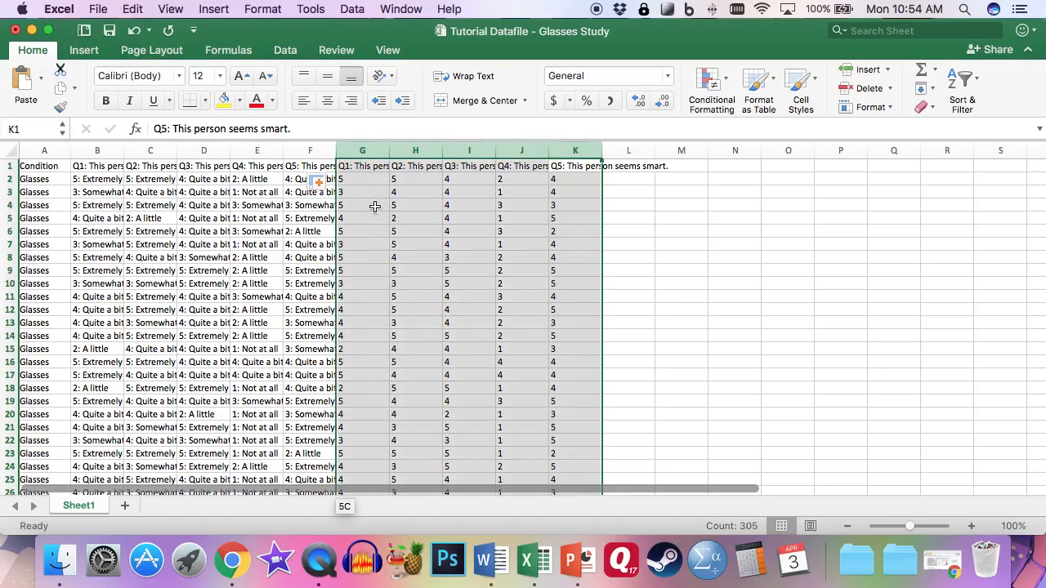
{"action": "left_click", "coordinate": [373, 203]}
{"action": "left_click_drag", "start_coordinate": [363, 151], "coordinate": [595, 152]}
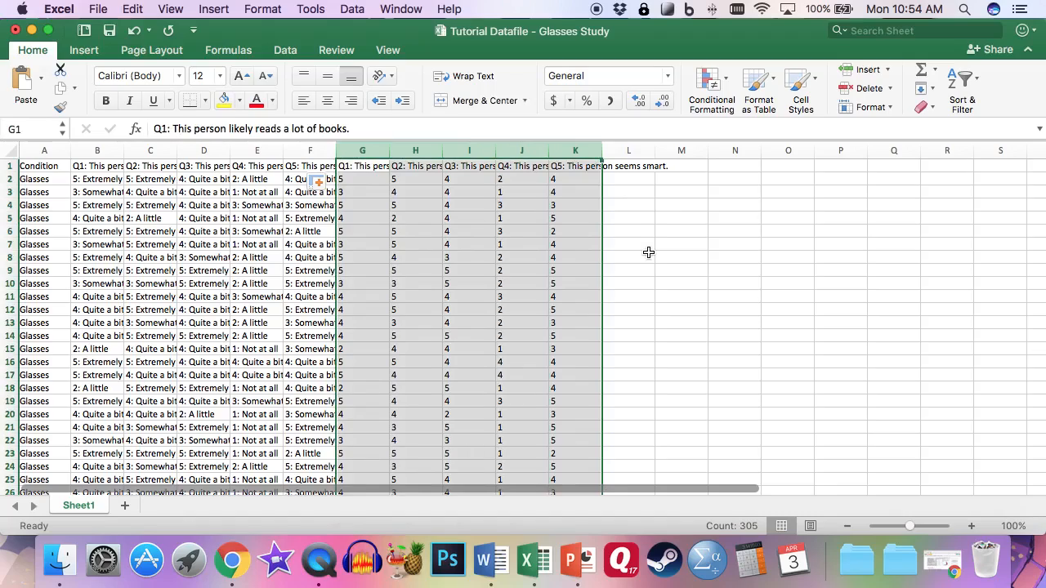
{"action": "key", "text": "super+c"}
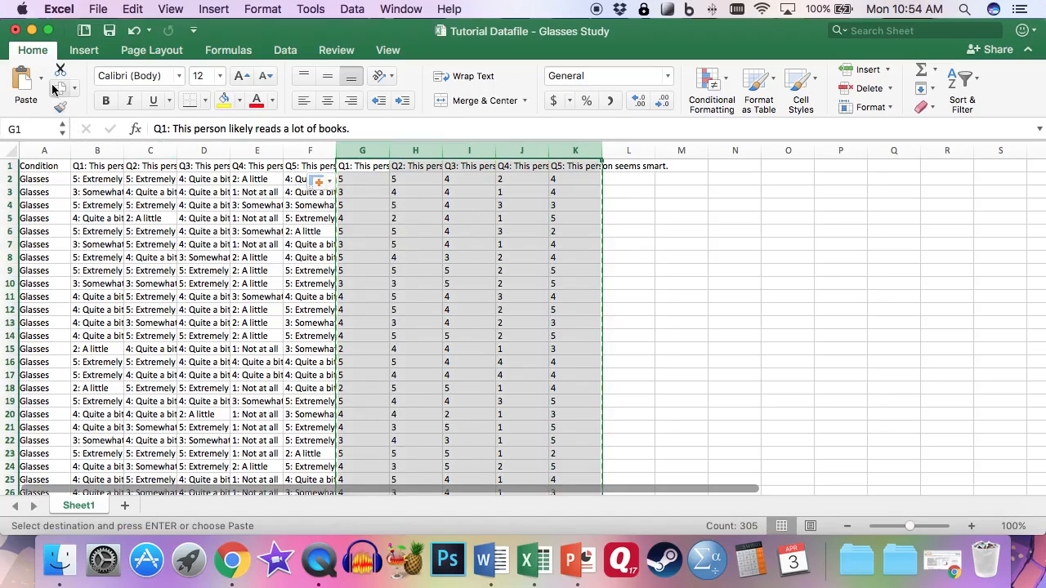
{"action": "left_click", "coordinate": [43, 80]}
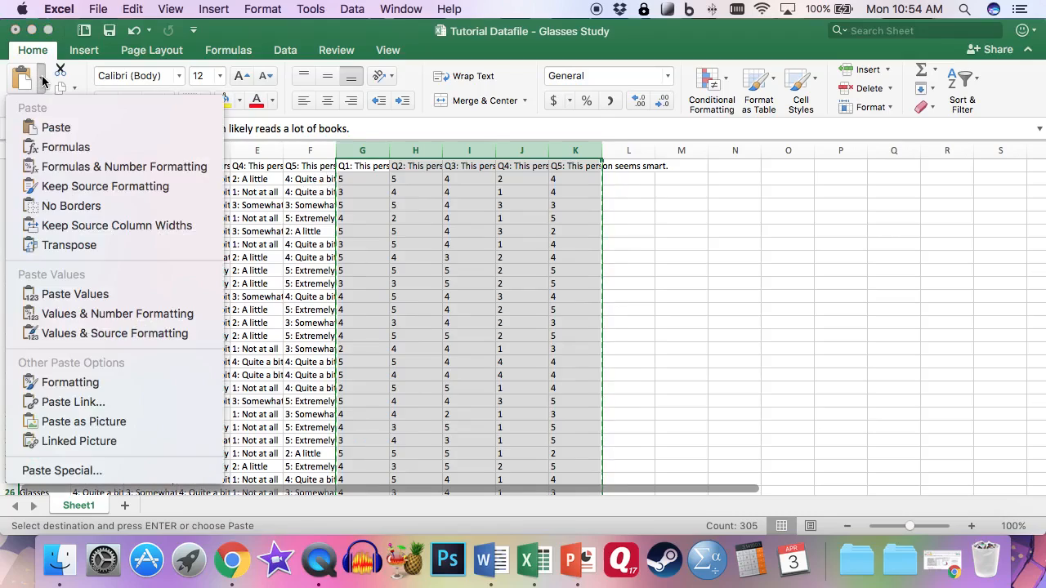
{"action": "left_click", "coordinate": [127, 298]}
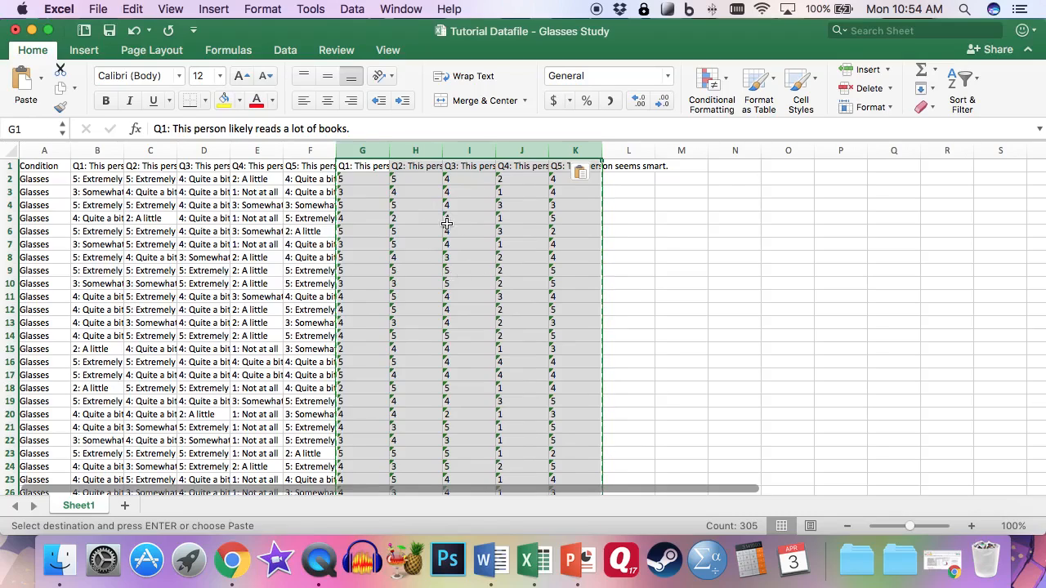
Convert the text-stored scores in G2:K61 to numbers
{"action": "left_click", "coordinate": [560, 193]}
{"action": "left_click_drag", "start_coordinate": [361, 180], "coordinate": [587, 399]}
{"action": "key", "text": "super+v"}
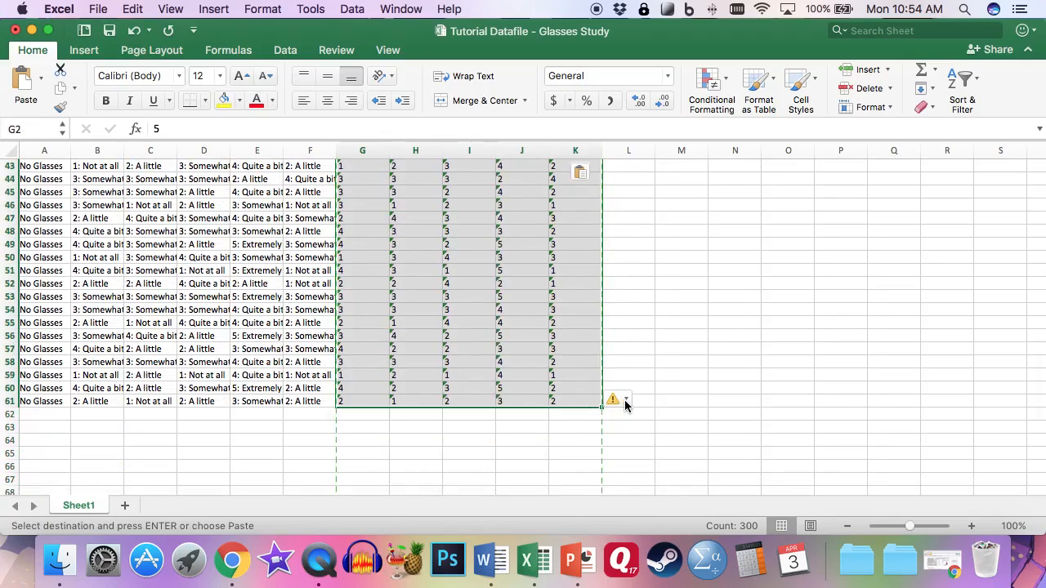
{"action": "left_click", "coordinate": [625, 403]}
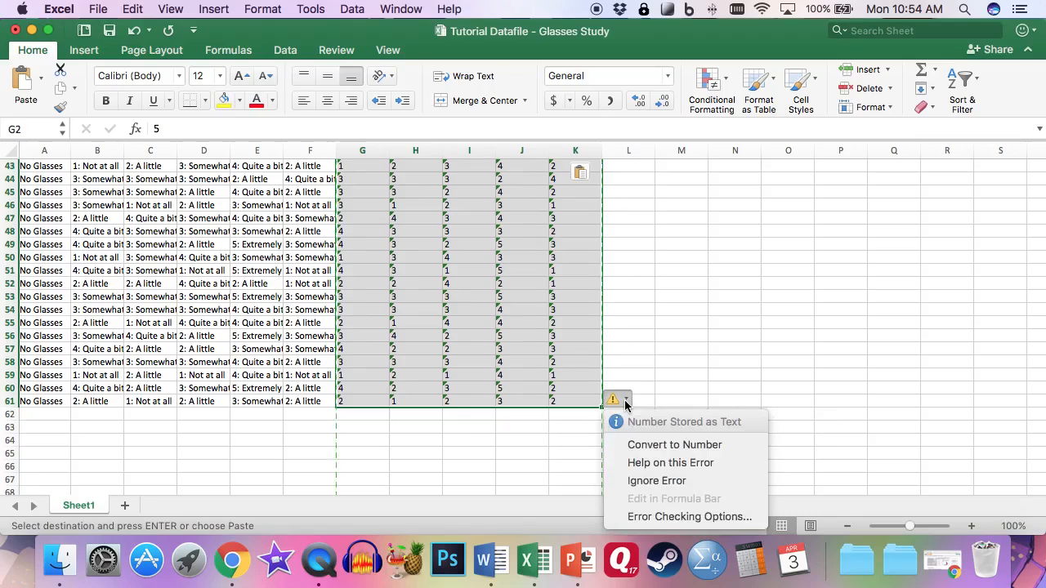
{"action": "left_click", "coordinate": [648, 448]}
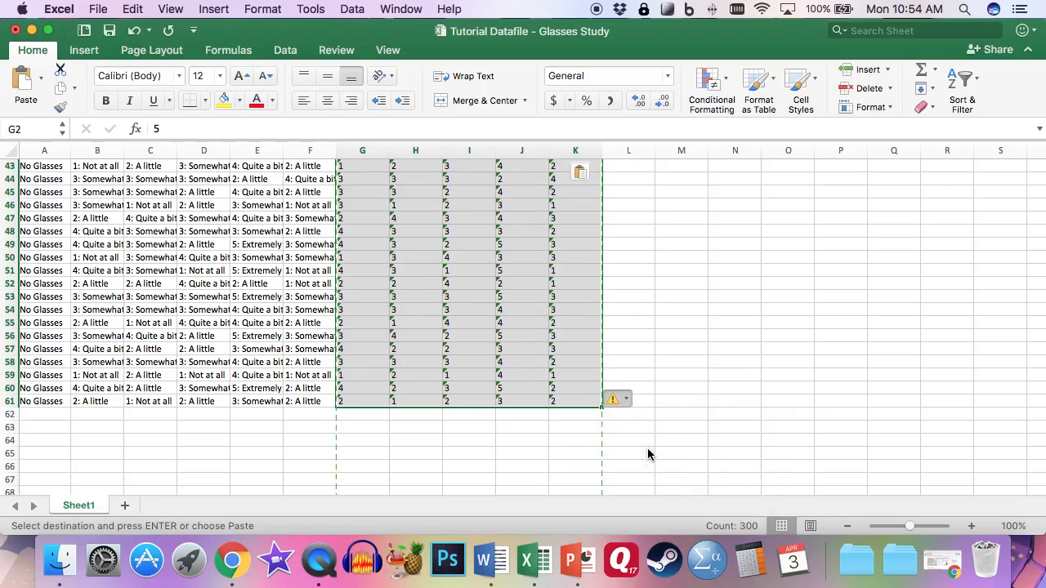
{"action": "left_click", "coordinate": [591, 302]}
{"action": "scroll", "coordinate": [583, 297], "scroll_direction": "up", "scroll_amount": 14}
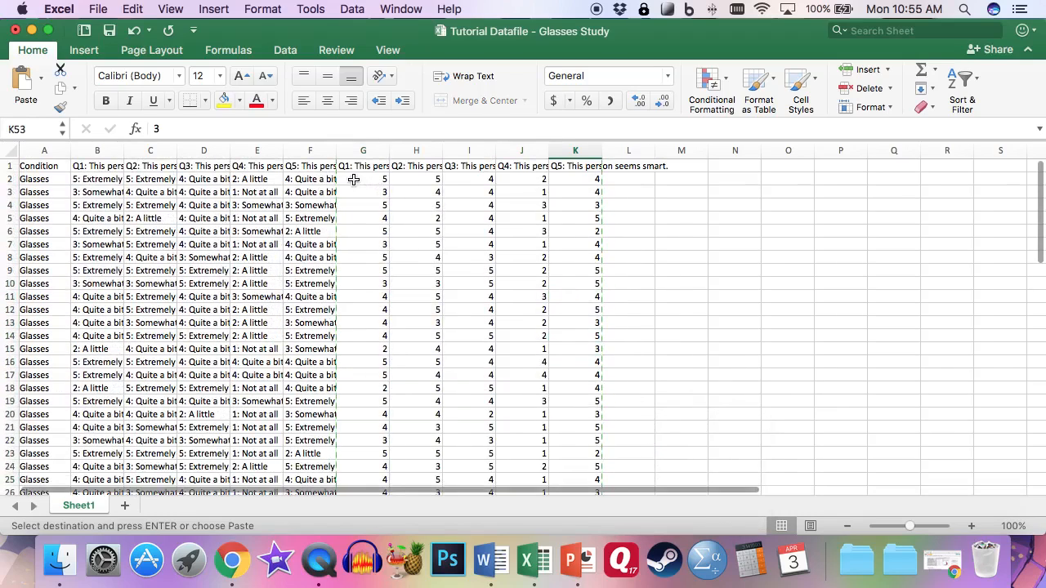
Review the converted scores in columns G to K
{"action": "left_click", "coordinate": [354, 179]}
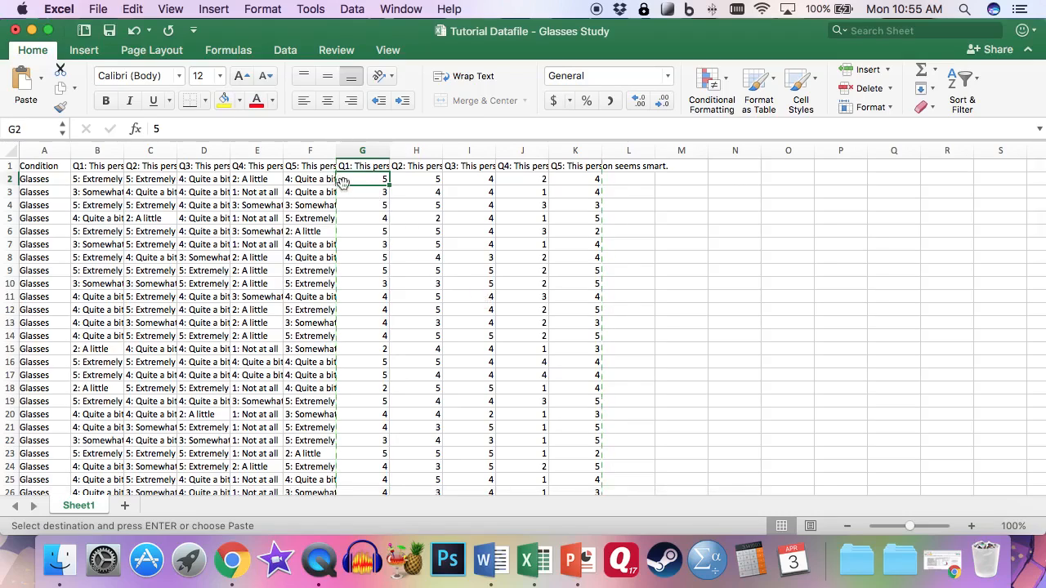
{"action": "left_click", "coordinate": [579, 180]}
{"action": "left_click", "coordinate": [623, 183]}
{"action": "left_click_drag", "start_coordinate": [367, 180], "coordinate": [560, 63]}
{"action": "left_click", "coordinate": [577, 271]}
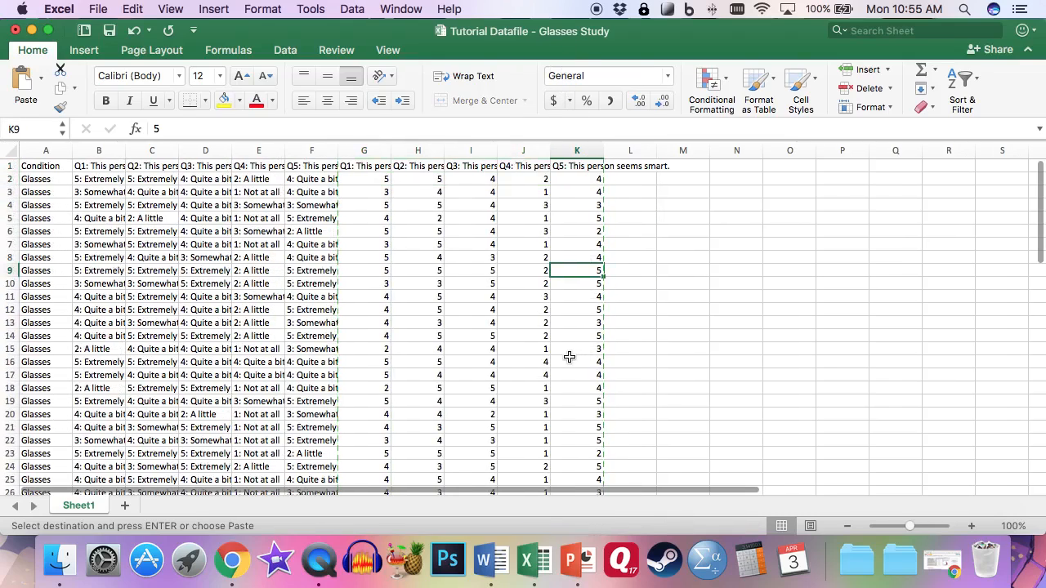
Check the wording of question 4 in J1 and add the header Q4(reversed) in L1
{"action": "left_click", "coordinate": [516, 167]}
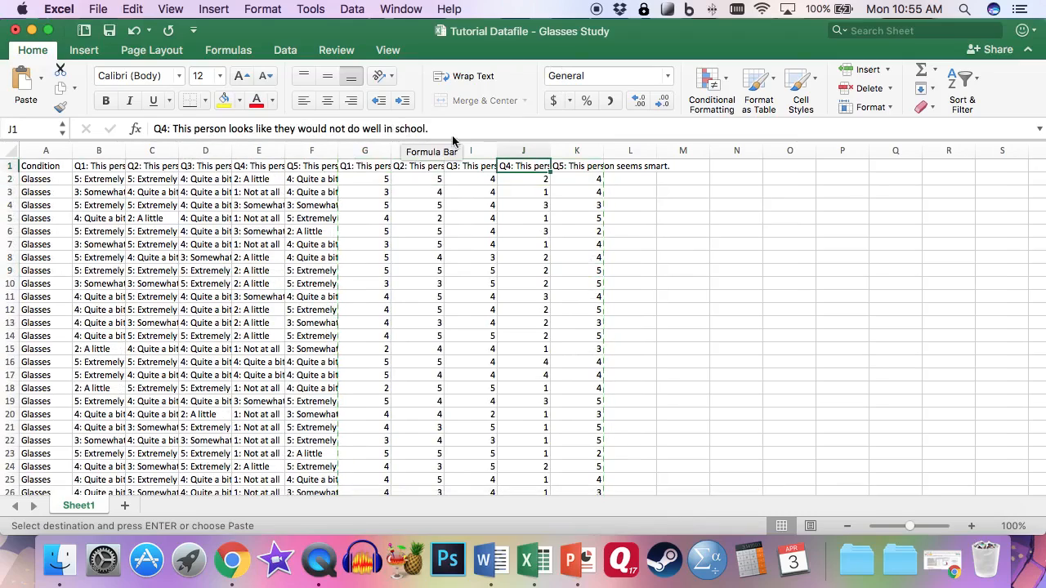
{"action": "left_click", "coordinate": [623, 167]}
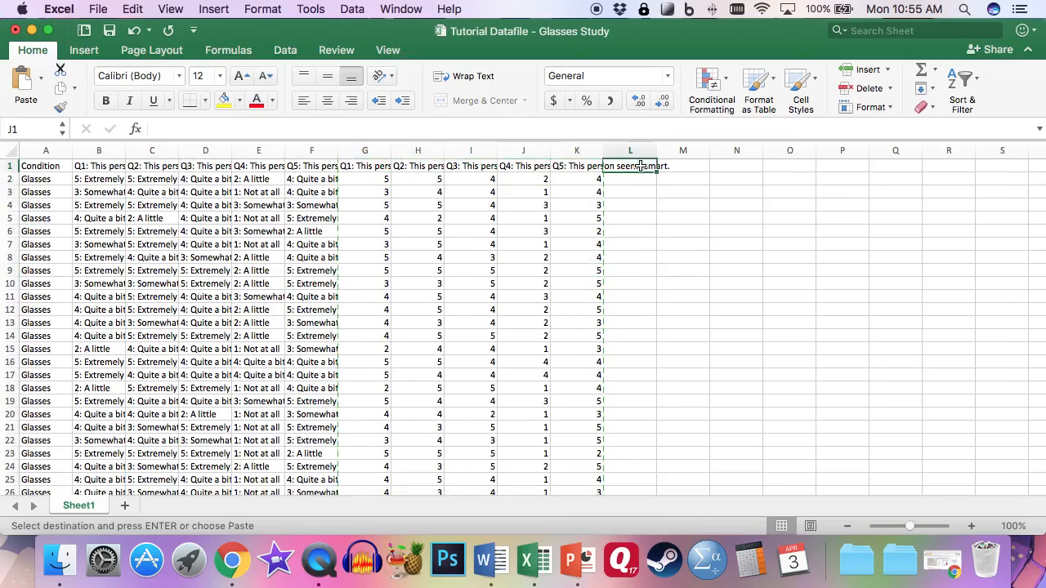
{"action": "type", "text": "Q4(reversed"}
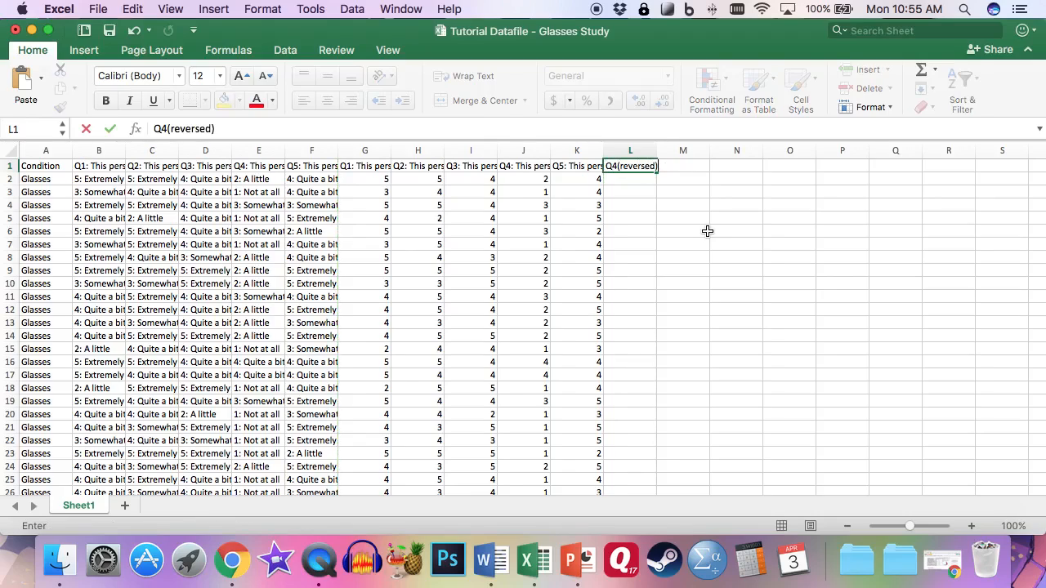
{"action": "key", "text": "Return"}
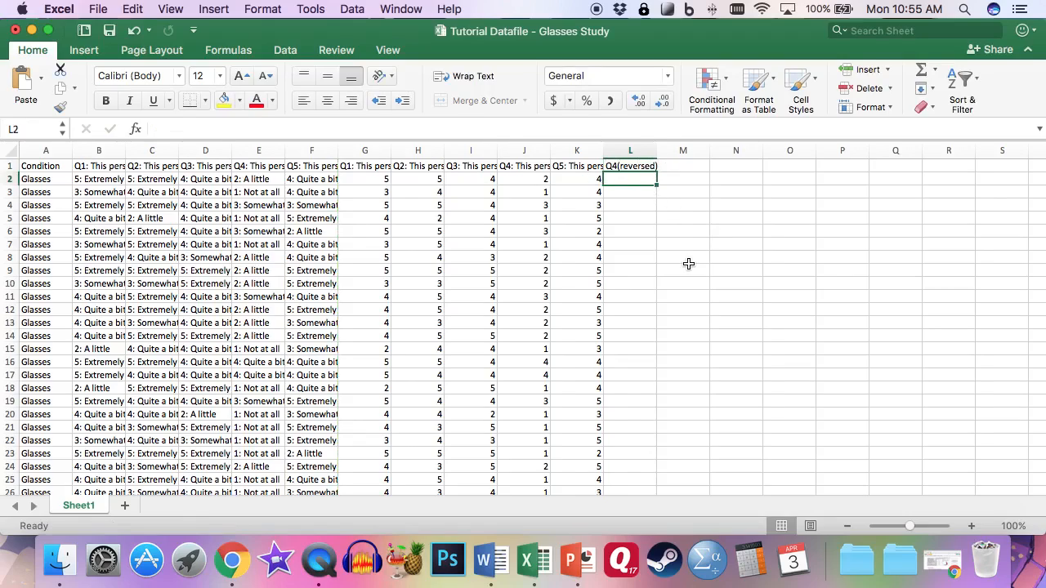
Enter the reversed Q4 scores 4, 5 and 3 as plain numbers in cells L2 to L4
{"action": "left_click", "coordinate": [532, 183]}
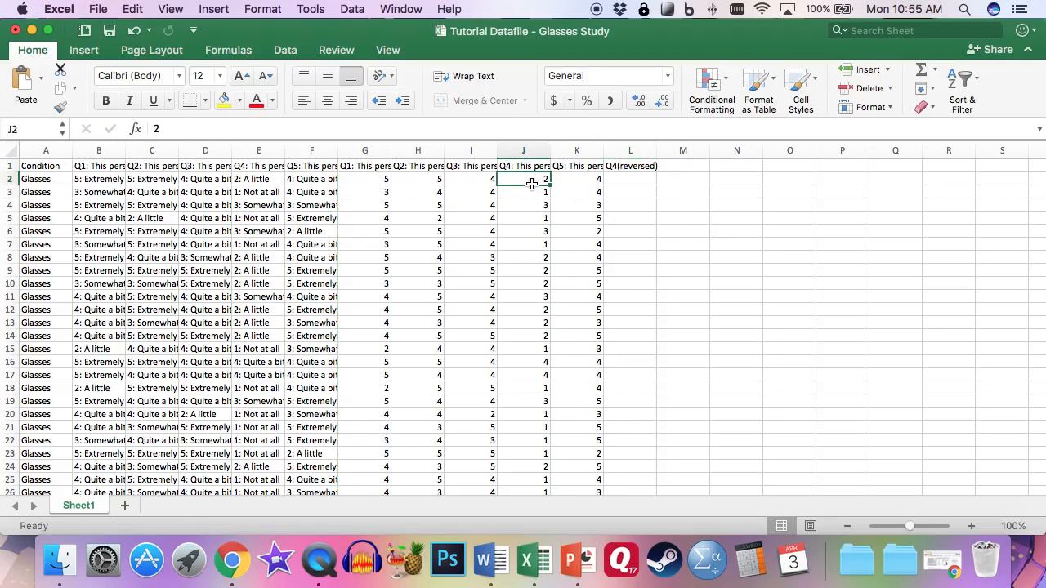
{"action": "left_click", "coordinate": [633, 182]}
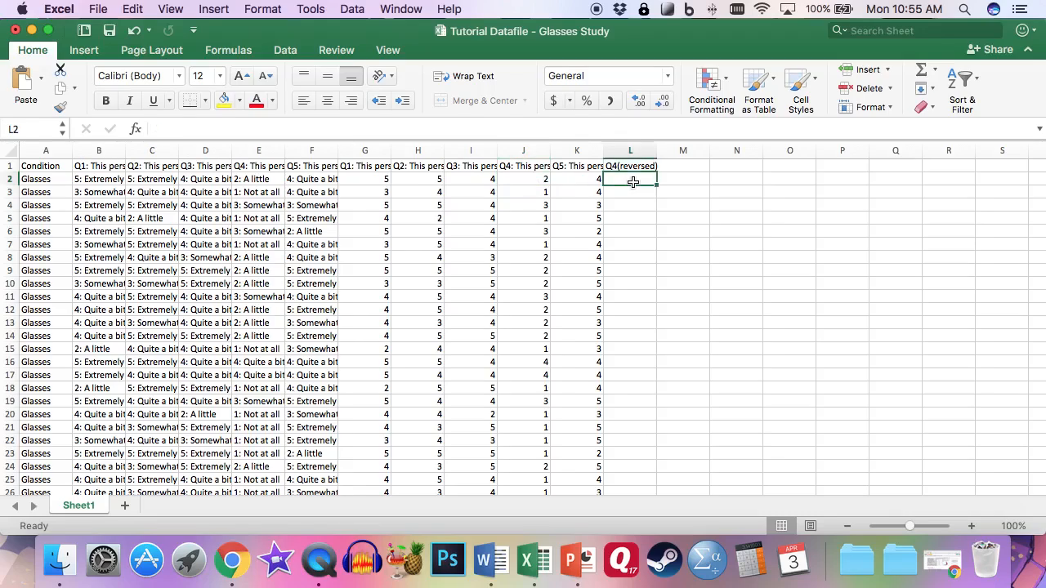
{"action": "type", "text": "4"}
{"action": "key", "text": "Return"}
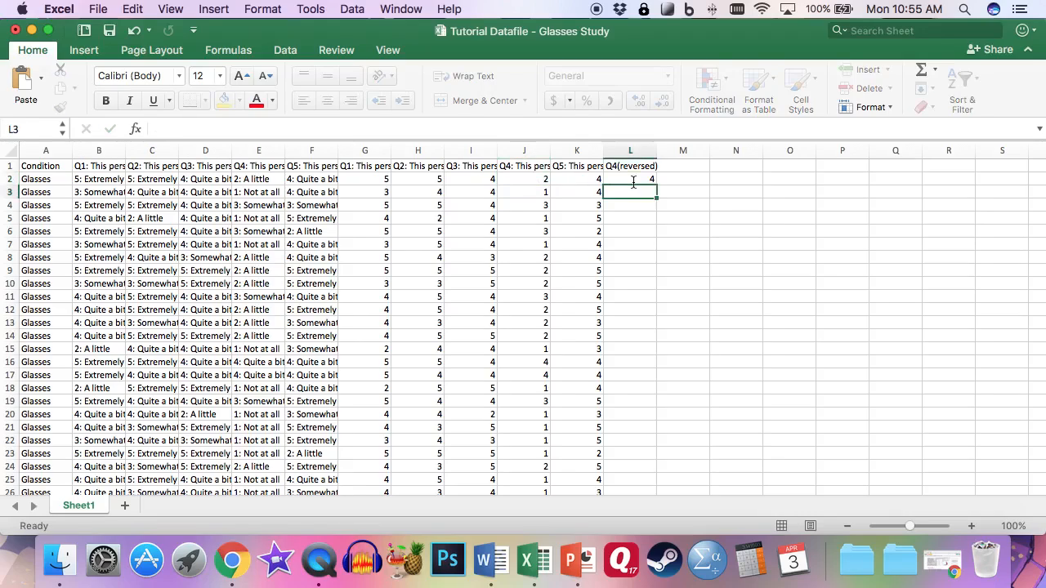
{"action": "type", "text": "5"}
{"action": "key", "text": "Return"}
{"action": "type", "text": "3"}
{"action": "key", "text": "Return"}
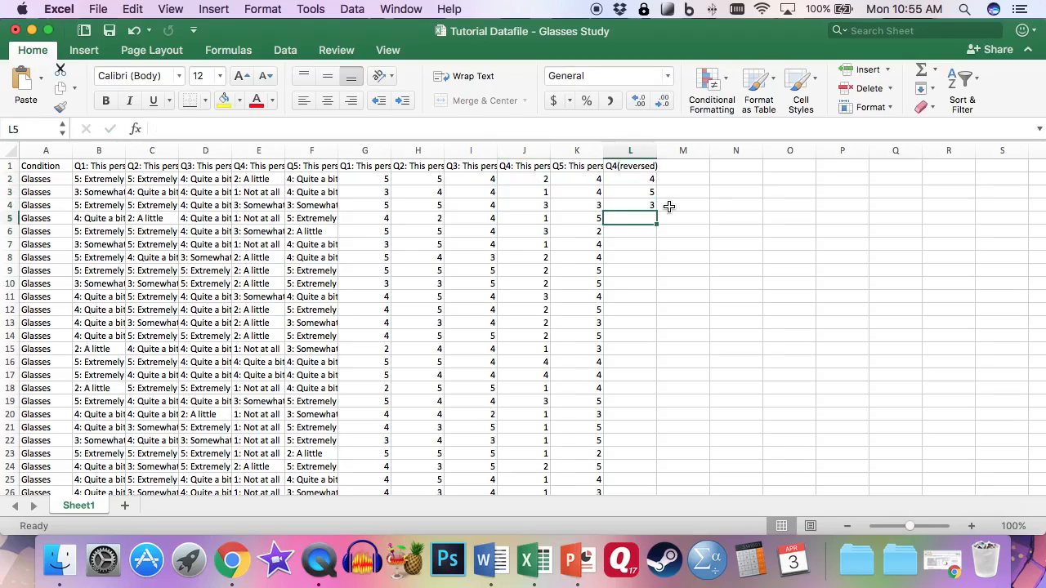
Replace the content of L2 with the reverse-scoring formula =J2*(-1)+6
{"action": "left_click", "coordinate": [634, 178]}
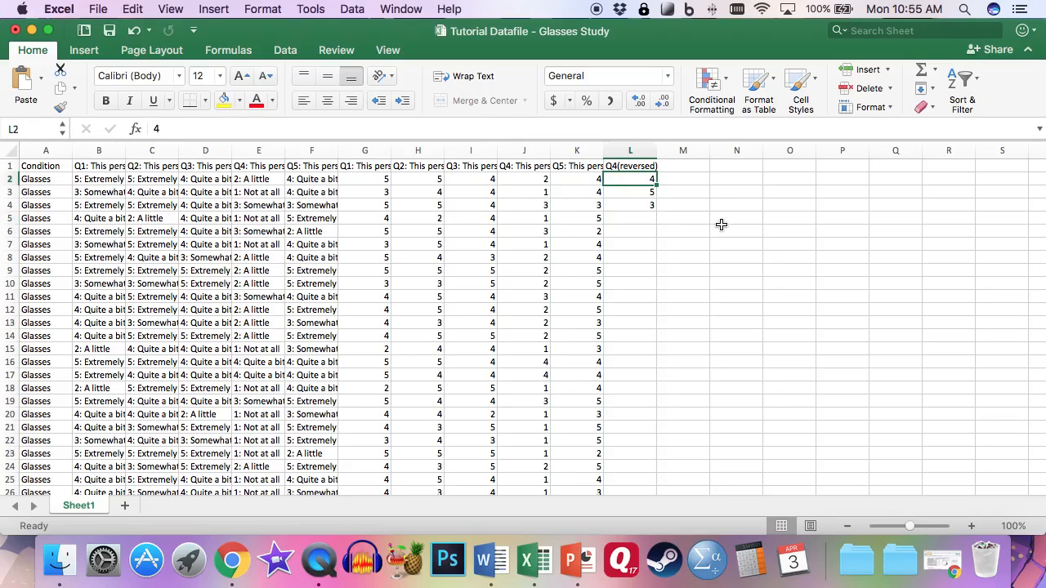
{"action": "left_click", "coordinate": [157, 129]}
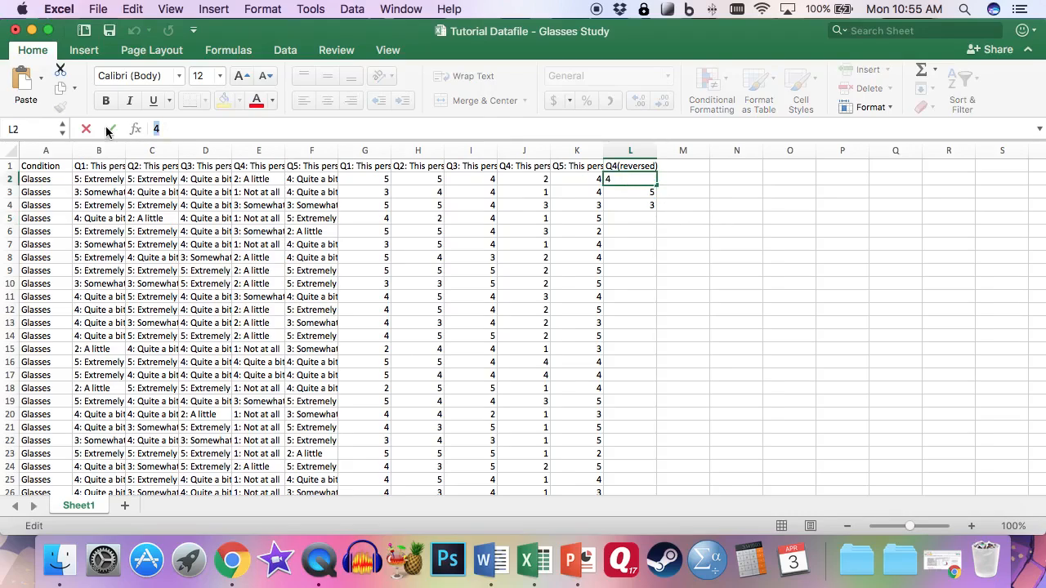
{"action": "key", "text": "BackSpace"}
{"action": "type", "text": "="}
{"action": "left_click", "coordinate": [516, 175]}
{"action": "key", "text": "BackSpace"}
{"action": "key", "text": "BackSpace"}
{"action": "key", "text": "BackSpace"}
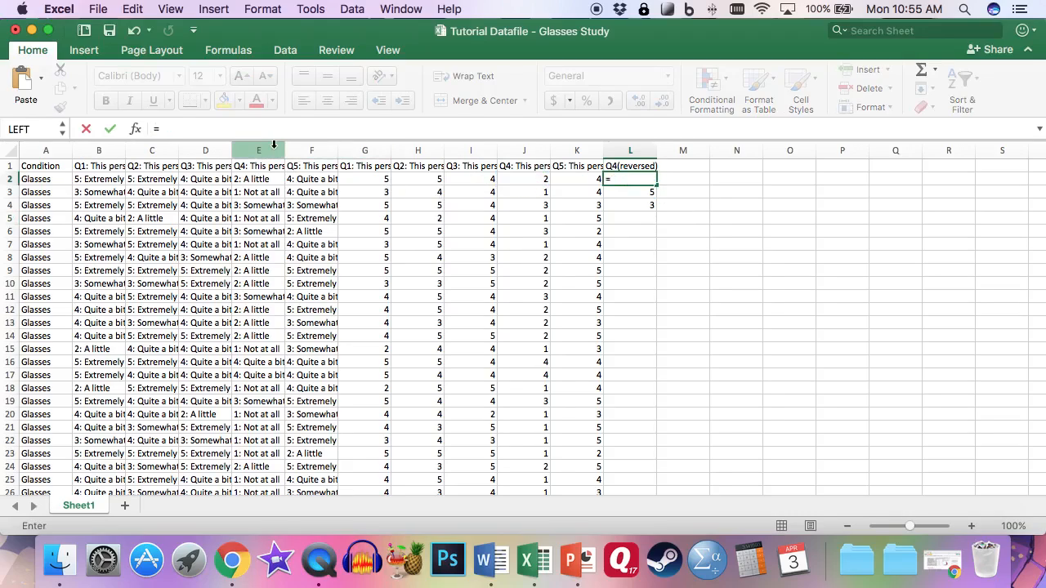
{"action": "left_click", "coordinate": [527, 181]}
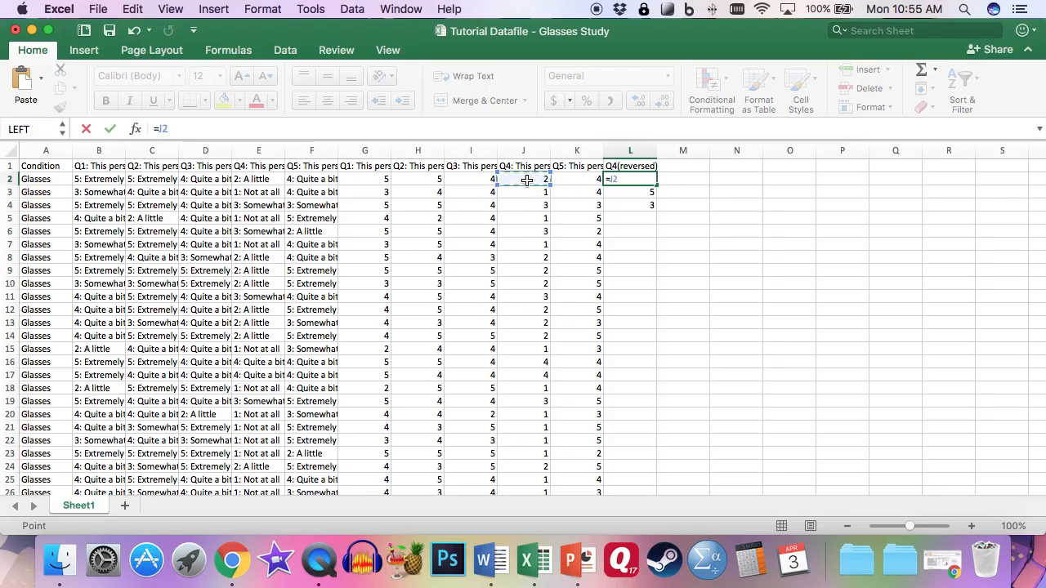
{"action": "type", "text": "*"}
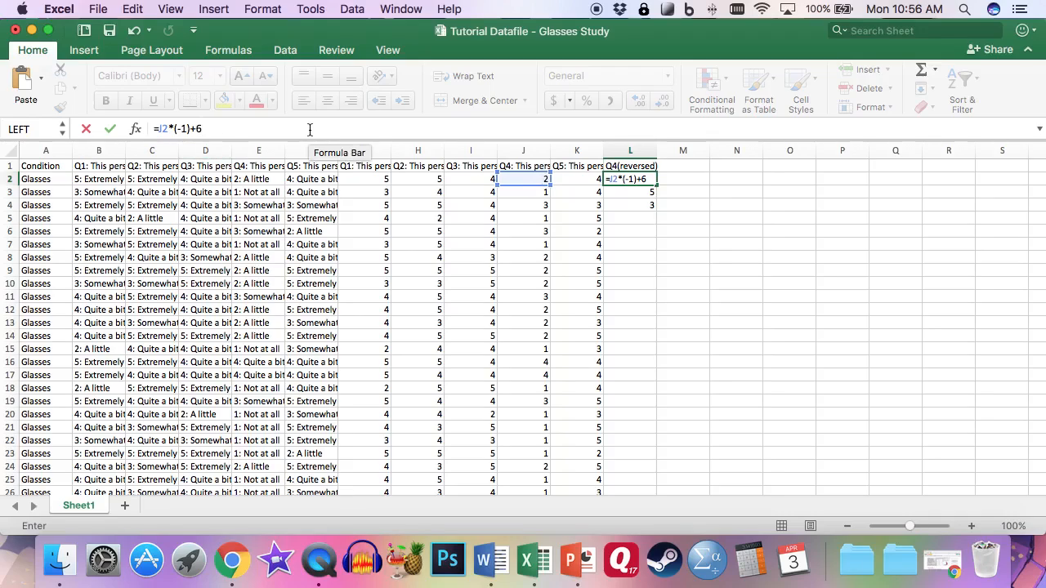
{"action": "key", "text": "Return"}
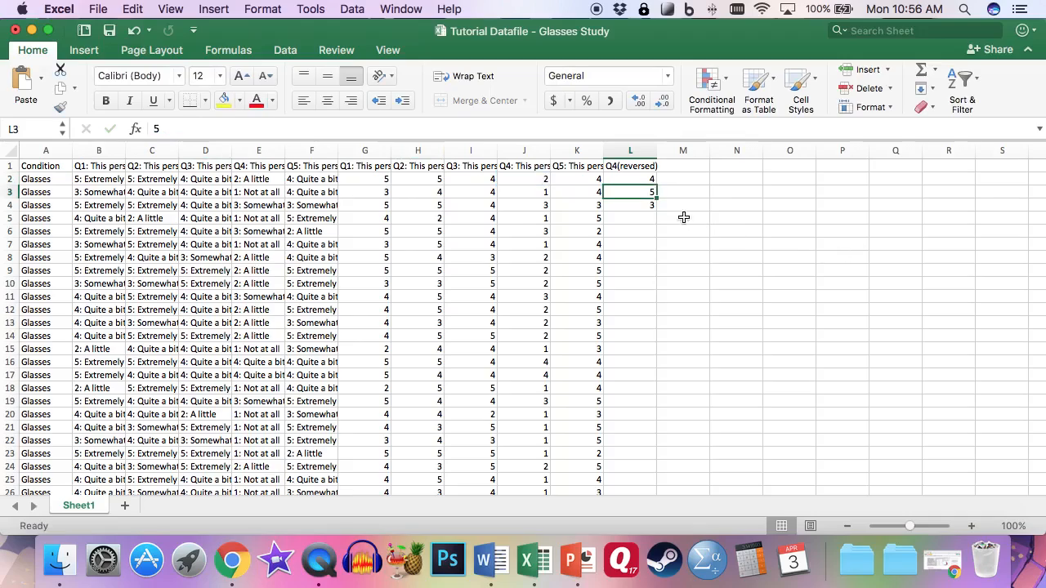
Fill the L2 formula down through row 61 and review the headers in G1:L1
{"action": "left_click", "coordinate": [622, 179]}
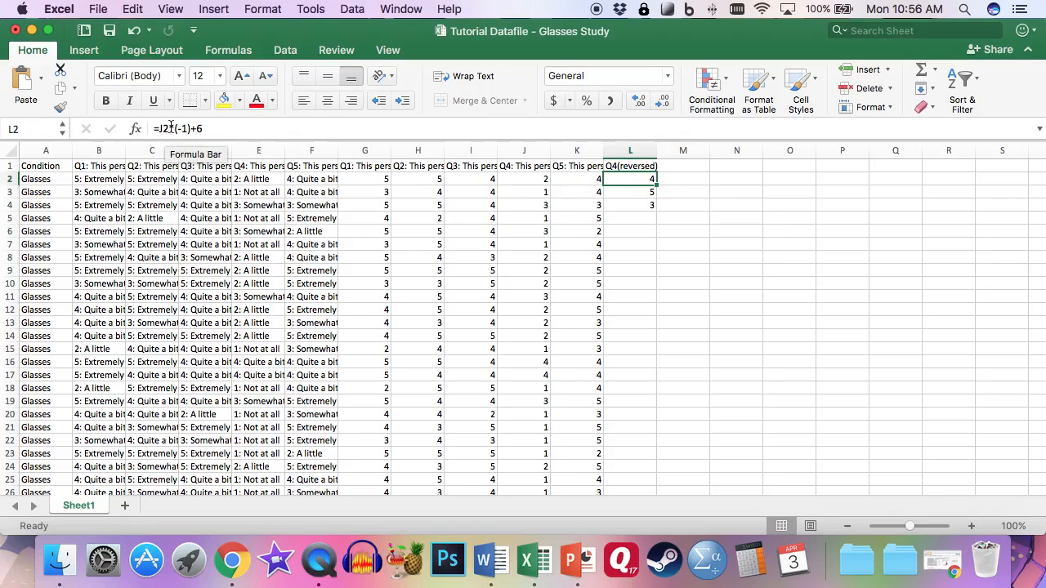
{"action": "mouse_move", "coordinate": [656, 185]}
{"action": "left_mouse_down"}
{"action": "mouse_move", "coordinate": [663, 539]}
{"action": "mouse_move", "coordinate": [654, 530]}
{"action": "mouse_move", "coordinate": [642, 208]}
{"action": "mouse_move", "coordinate": [637, 245]}
{"action": "mouse_move", "coordinate": [645, 182]}
{"action": "left_mouse_up"}
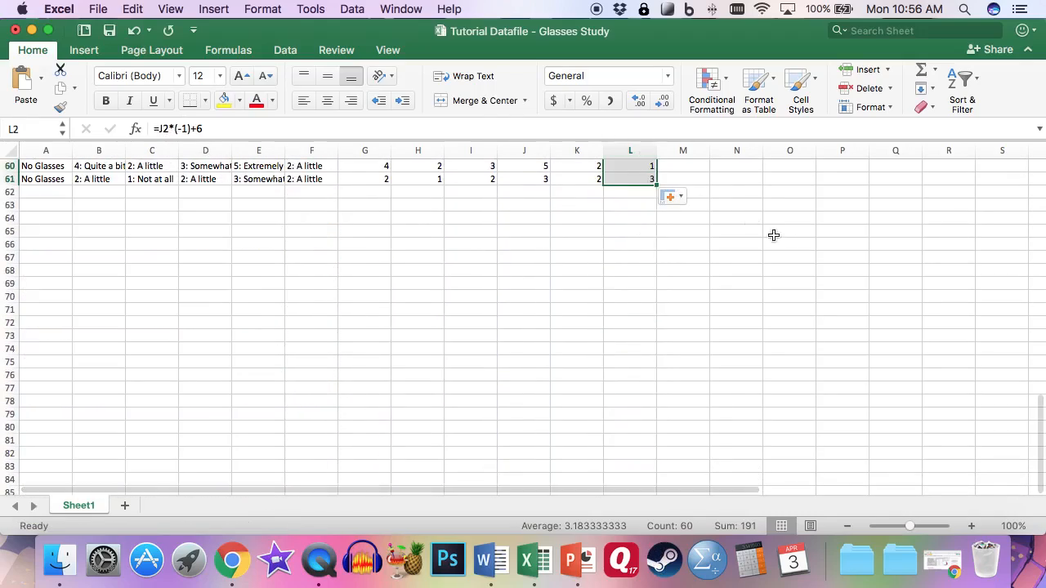
{"action": "scroll", "coordinate": [784, 245], "scroll_direction": "up", "scroll_amount": 20}
{"action": "left_click", "coordinate": [628, 166]}
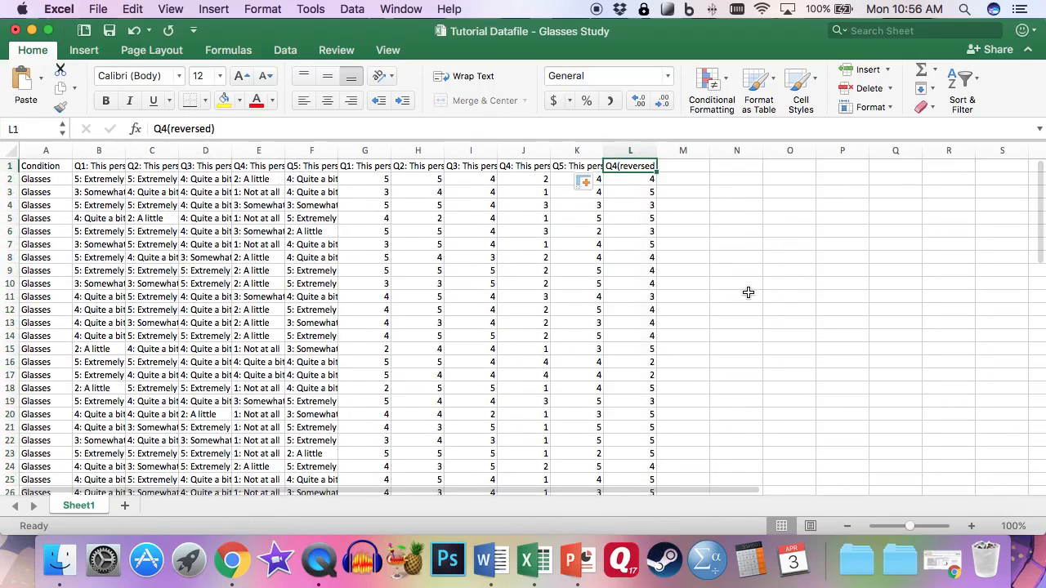
{"action": "left_click_drag", "start_coordinate": [362, 166], "coordinate": [641, 167]}
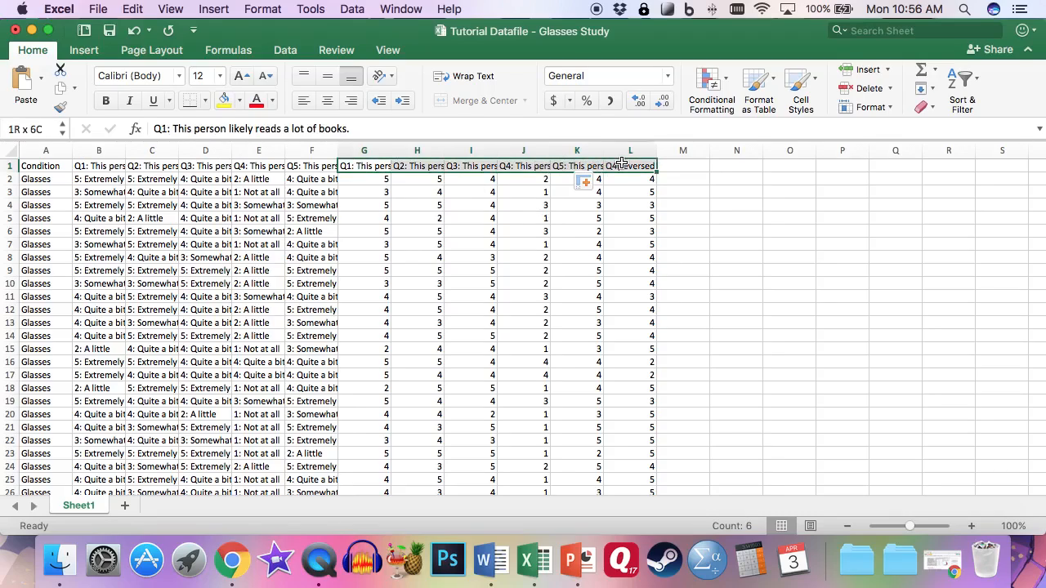
{"action": "left_click", "coordinate": [652, 188]}
{"action": "left_click", "coordinate": [645, 166]}
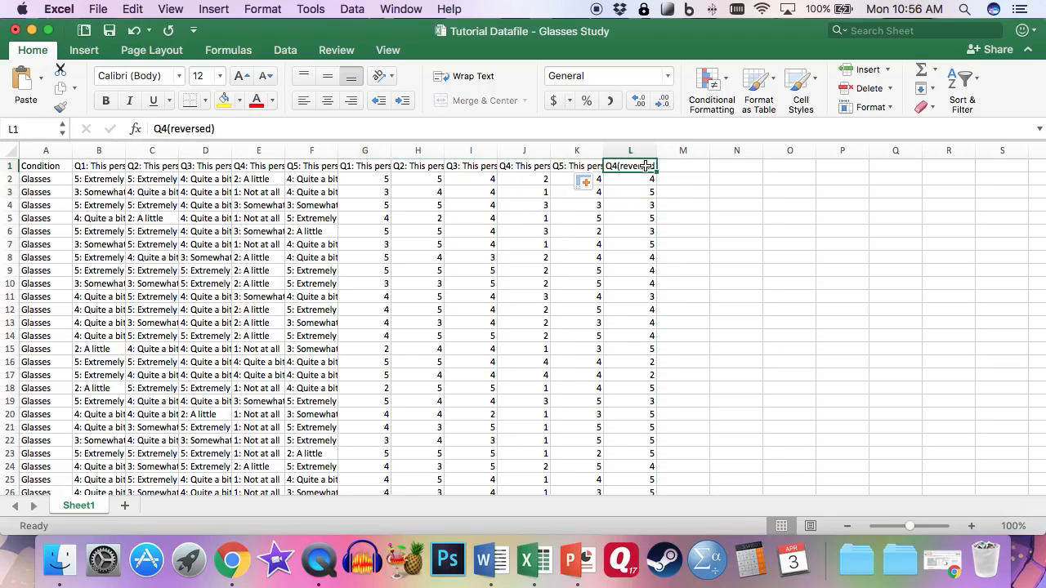
Try deleting the original Q4 score column J that the reversed scores refer to, and undo the deletion
{"action": "left_click", "coordinate": [527, 150]}
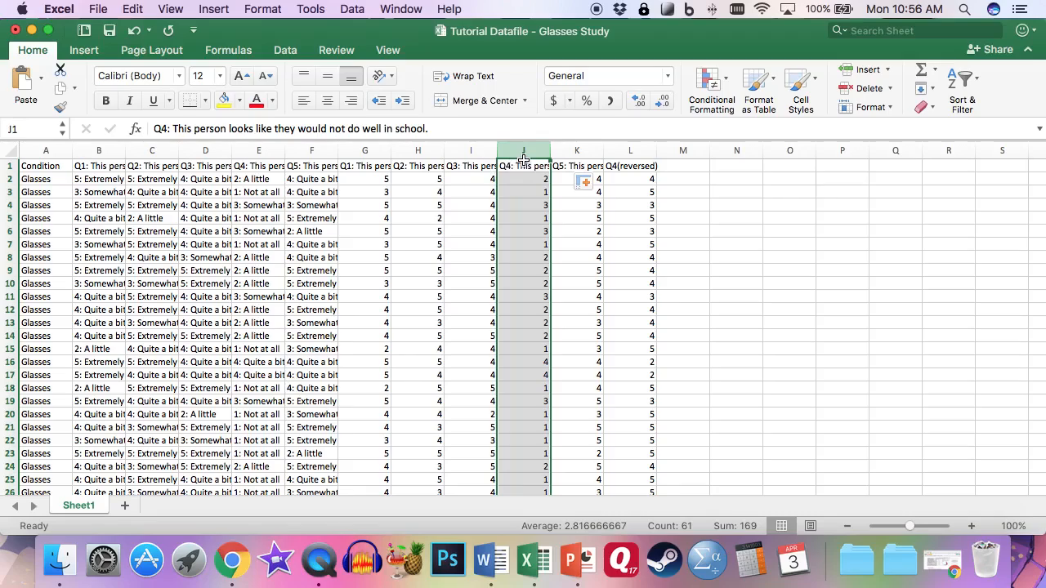
{"action": "left_click", "coordinate": [642, 178]}
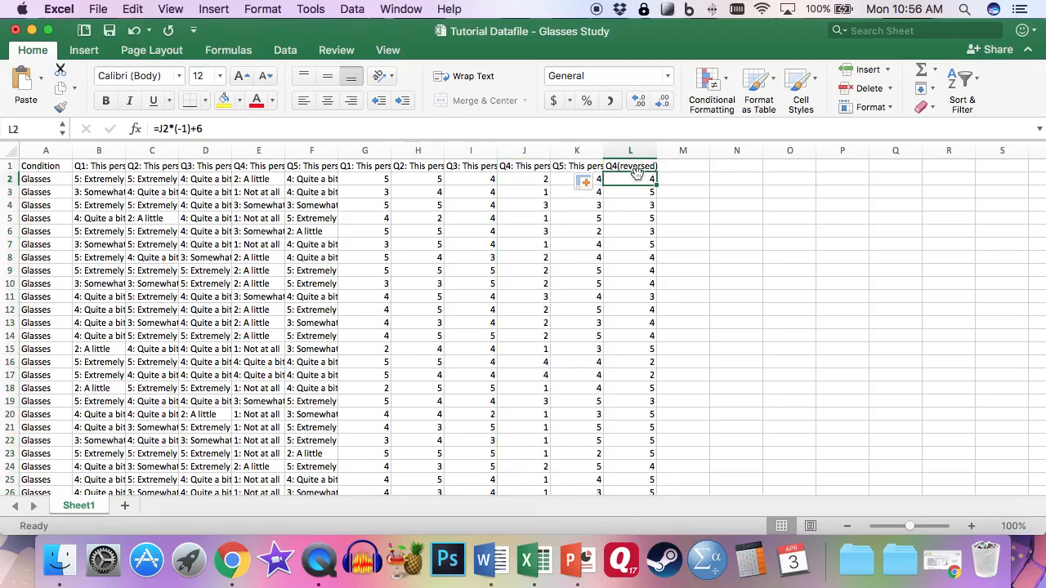
{"action": "left_click_drag", "start_coordinate": [638, 180], "coordinate": [645, 354]}
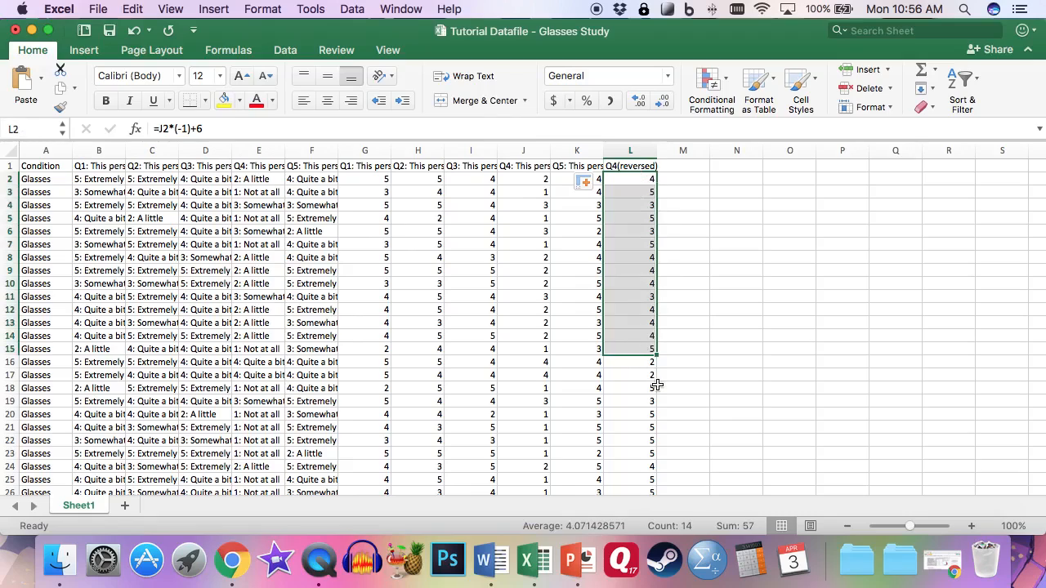
{"action": "left_click", "coordinate": [527, 150]}
{"action": "right_click", "coordinate": [534, 150]}
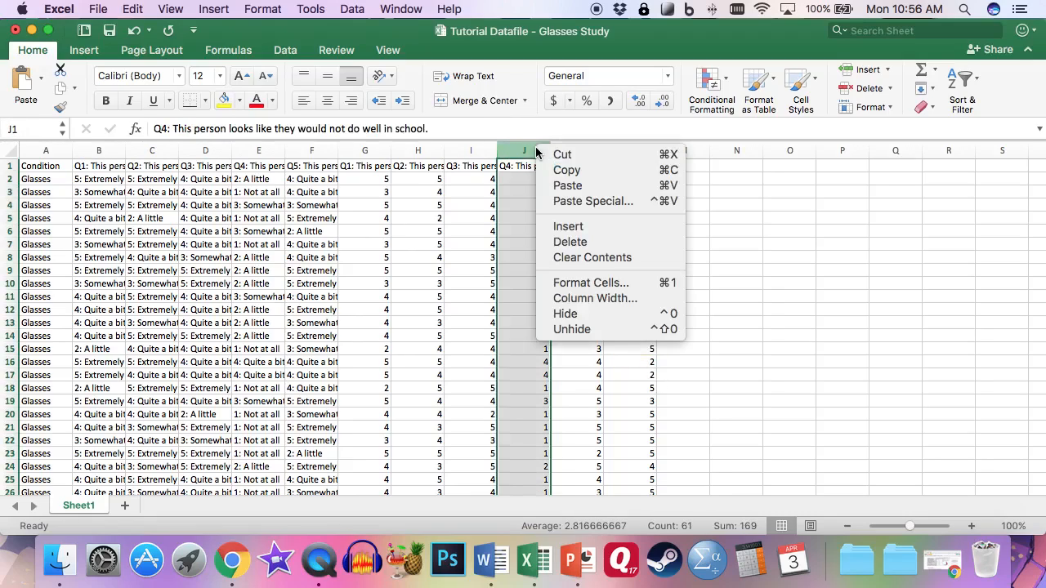
{"action": "left_click", "coordinate": [584, 243]}
{"action": "mouse_move", "coordinate": [583, 179]}
{"action": "left_mouse_down"}
{"action": "mouse_move", "coordinate": [584, 290]}
{"action": "mouse_move", "coordinate": [585, 184]}
{"action": "left_mouse_up"}
{"action": "key", "text": "super+z"}
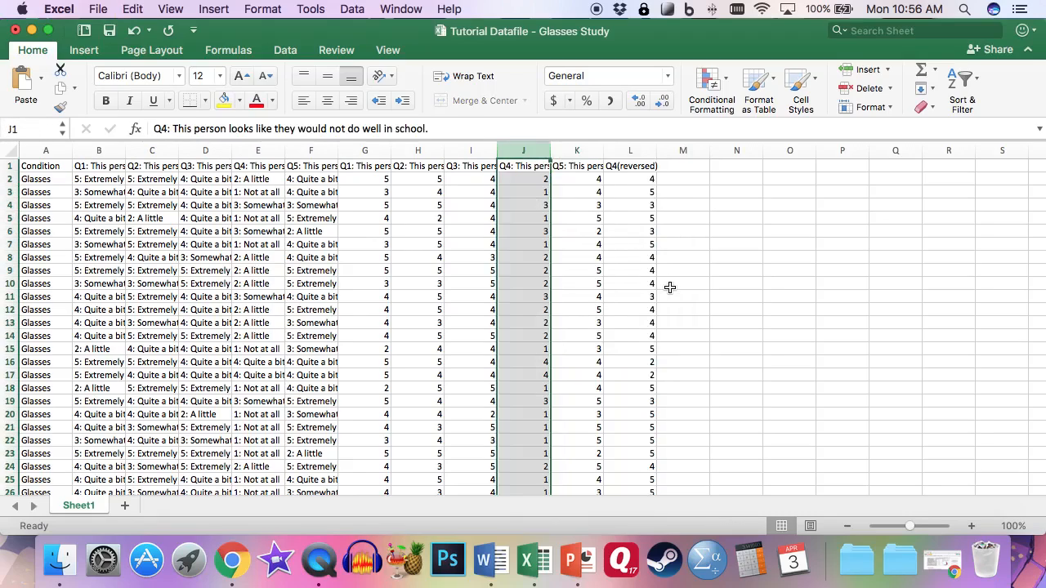
Replace the formulas in the Q4(reversed) column L with their results by copying the column and pasting values in place
{"action": "left_click", "coordinate": [529, 212]}
{"action": "left_click", "coordinate": [643, 150]}
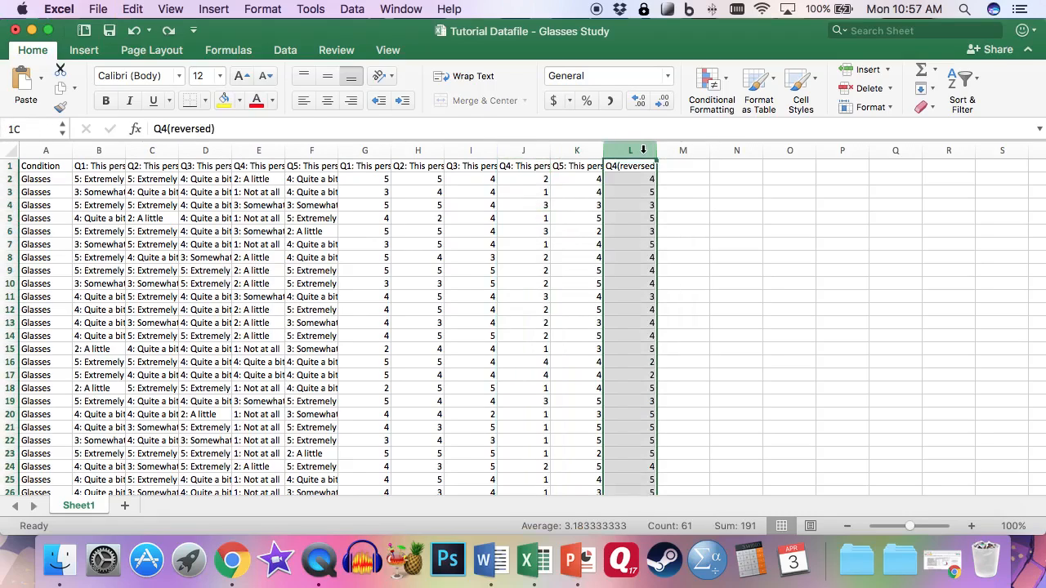
{"action": "key", "text": "super+c"}
{"action": "left_click", "coordinate": [42, 81]}
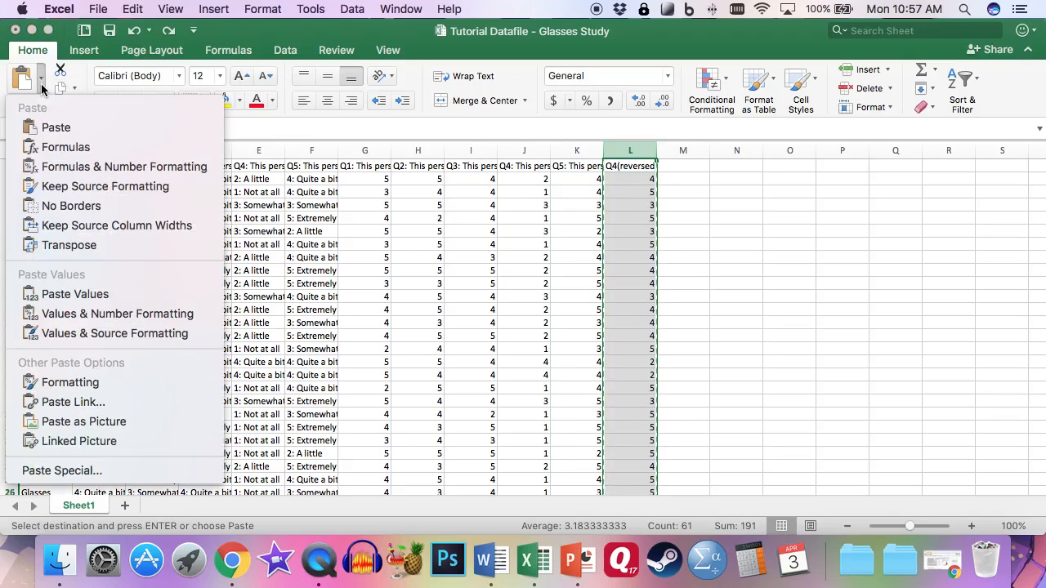
{"action": "left_click", "coordinate": [74, 294]}
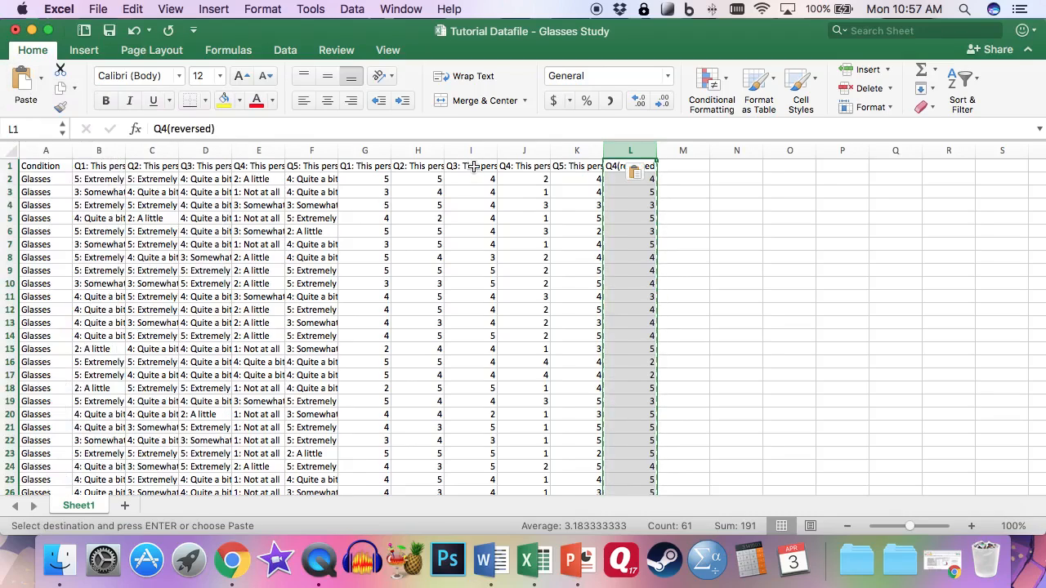
Delete the original Q4 score column J and check the remaining score headers in G1:K1
{"action": "right_click", "coordinate": [504, 147]}
{"action": "left_click", "coordinate": [560, 243]}
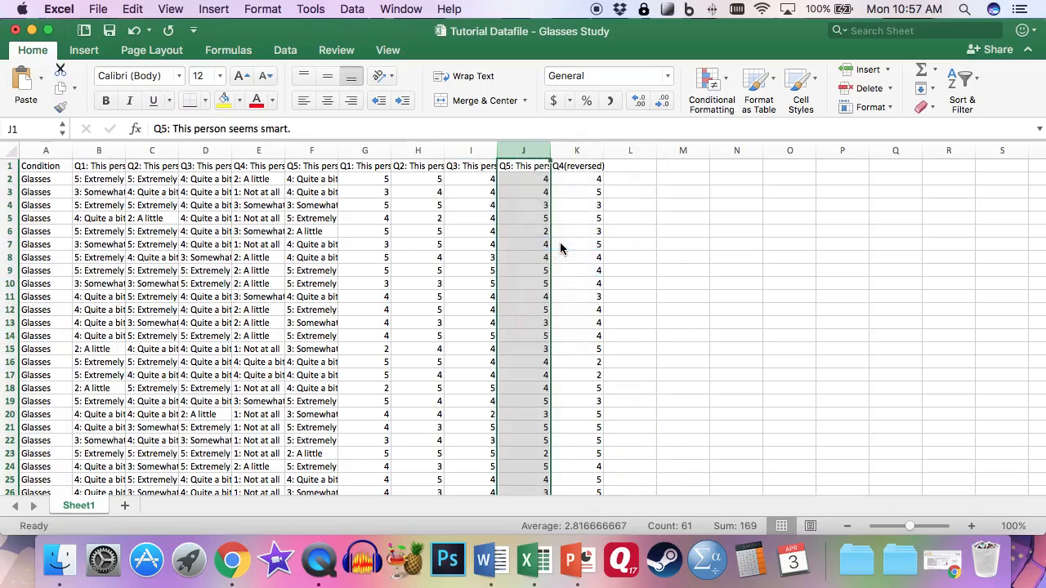
{"action": "left_click", "coordinate": [559, 242]}
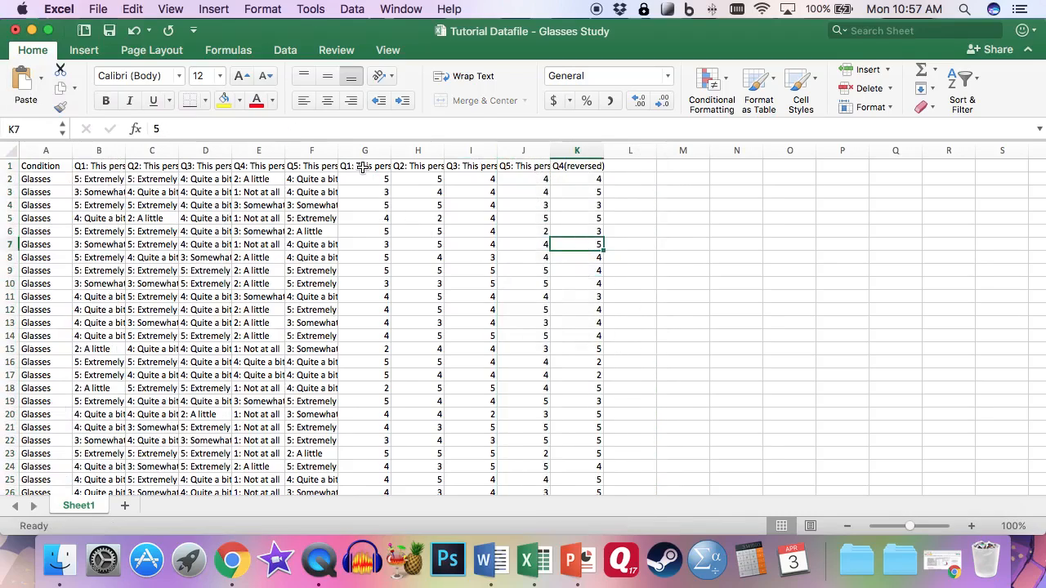
{"action": "left_click_drag", "start_coordinate": [365, 169], "coordinate": [582, 165]}
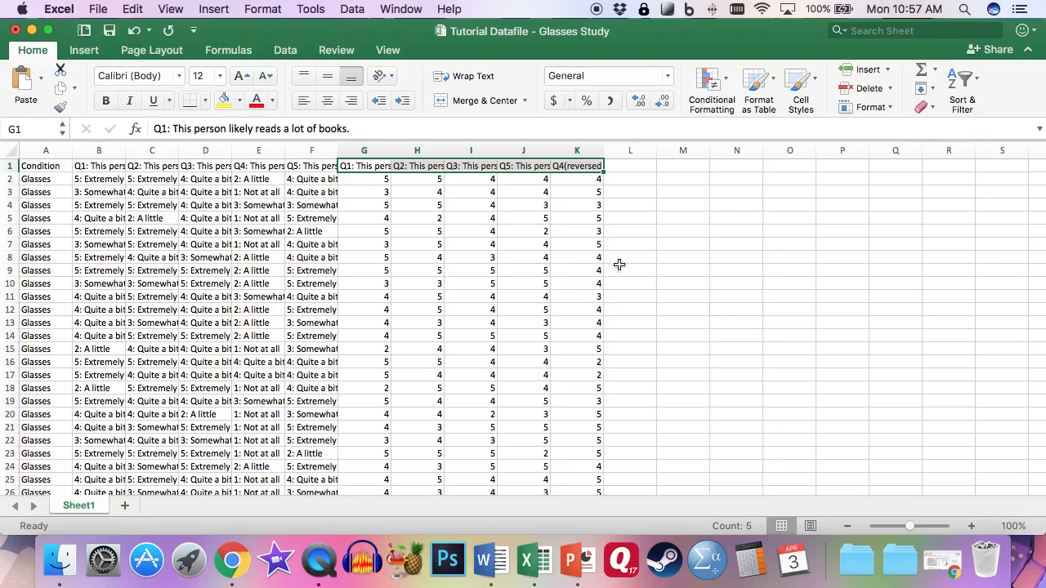
{"action": "left_click", "coordinate": [591, 245]}
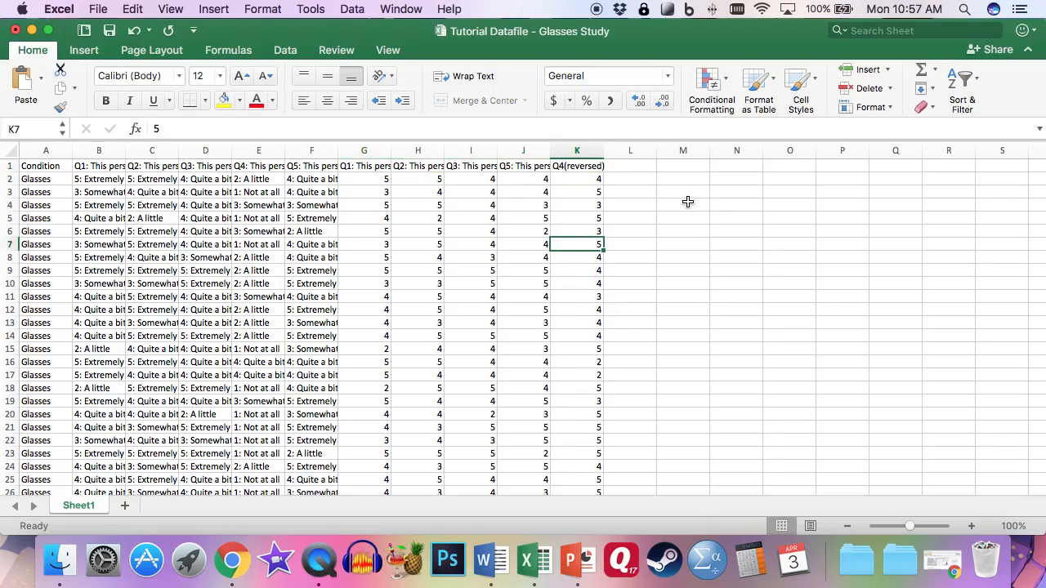
Add a column headed Average in L1 and enter the formula =AVERAGE(G2:K2) in L2
{"action": "left_click", "coordinate": [634, 165]}
{"action": "type", "text": "Average"}
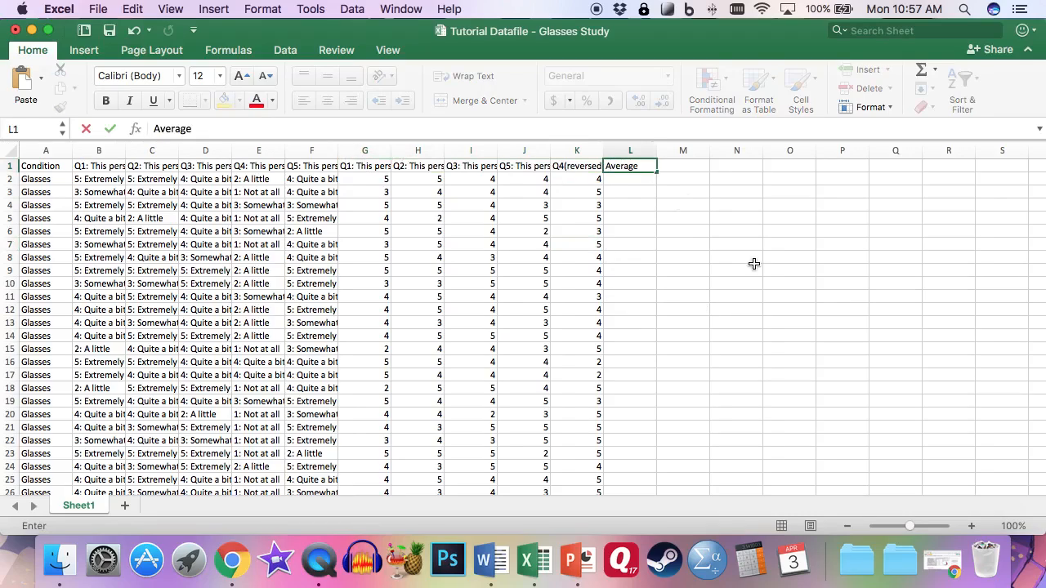
{"action": "key", "text": "Return"}
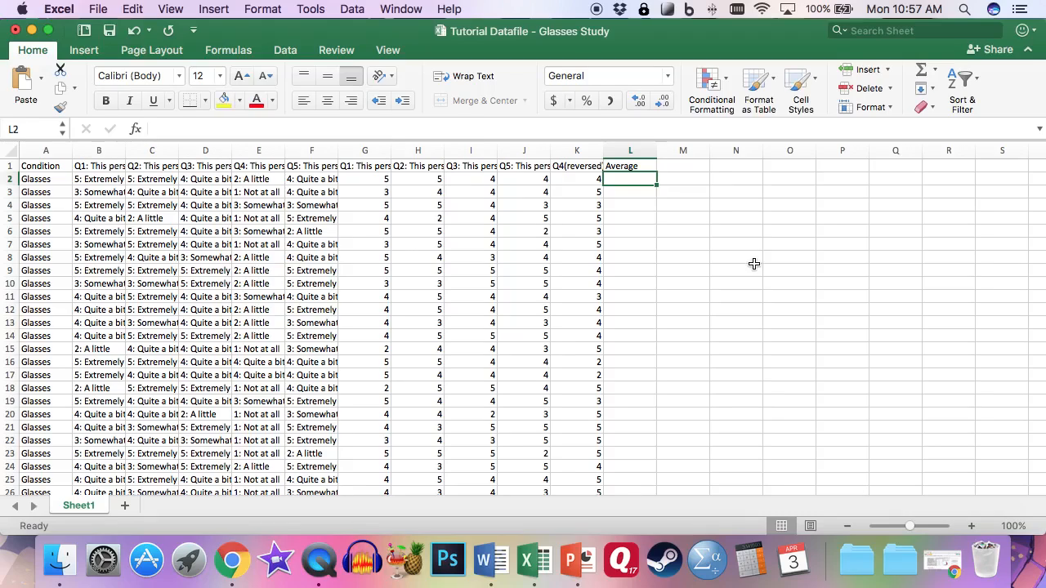
{"action": "type", "text": "="}
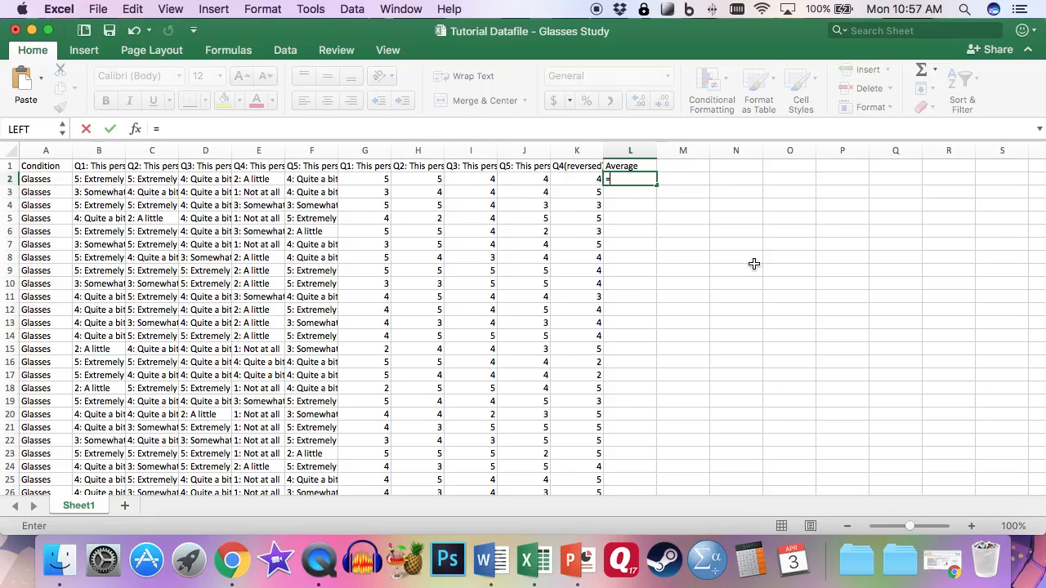
{"action": "type", "text": "AVERAGE("}
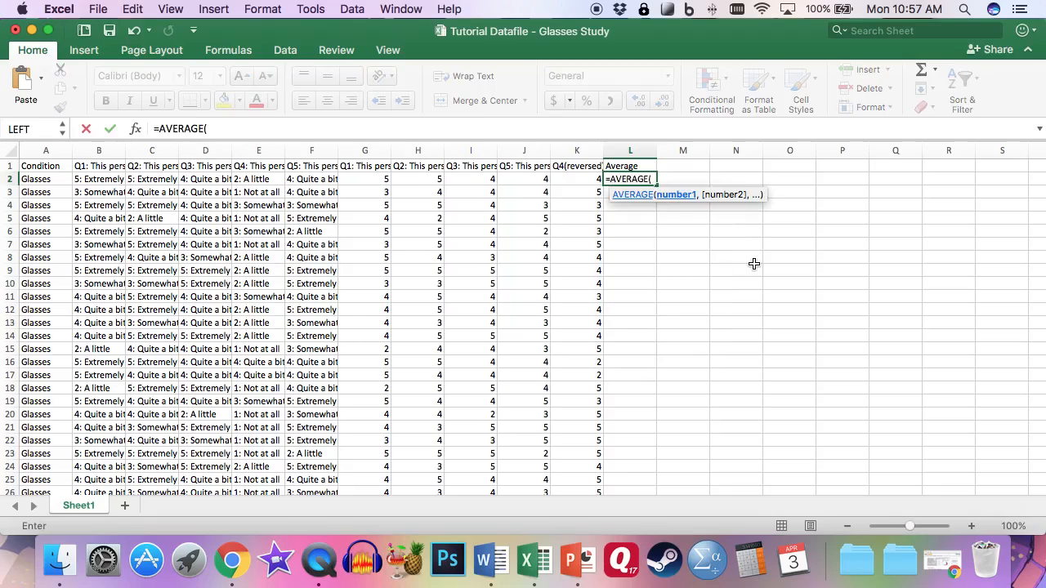
{"action": "left_click_drag", "start_coordinate": [368, 178], "coordinate": [587, 179]}
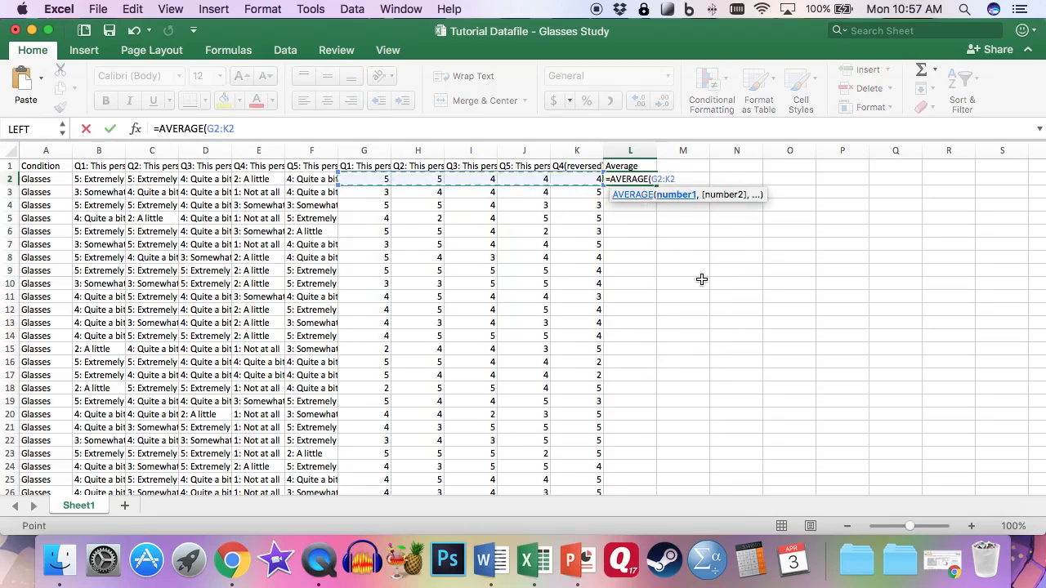
{"action": "type", "text": ")"}
{"action": "key", "text": "Return"}
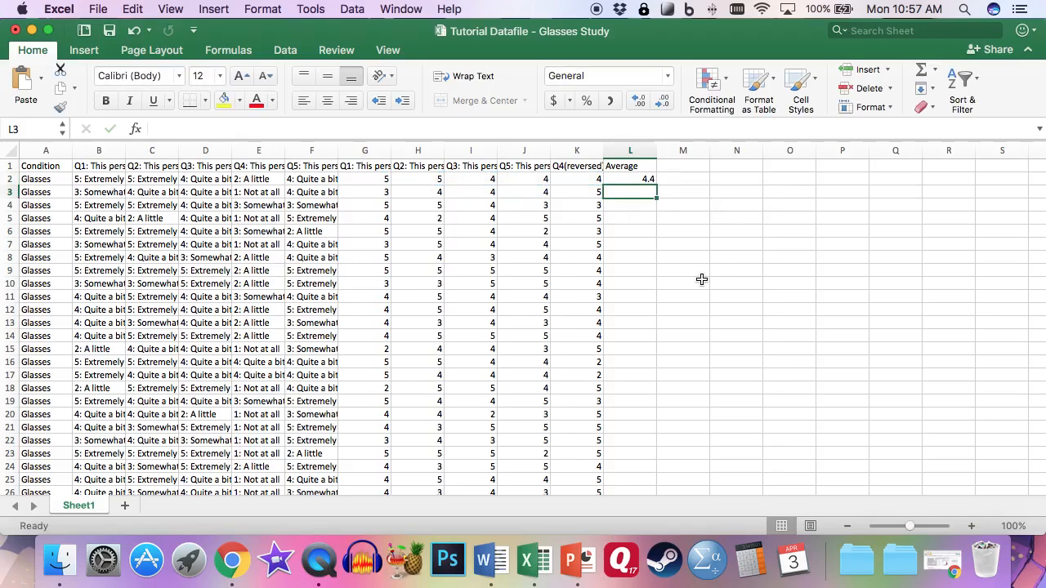
Fill the average formula from L2 down through row 61
{"action": "left_click", "coordinate": [652, 180]}
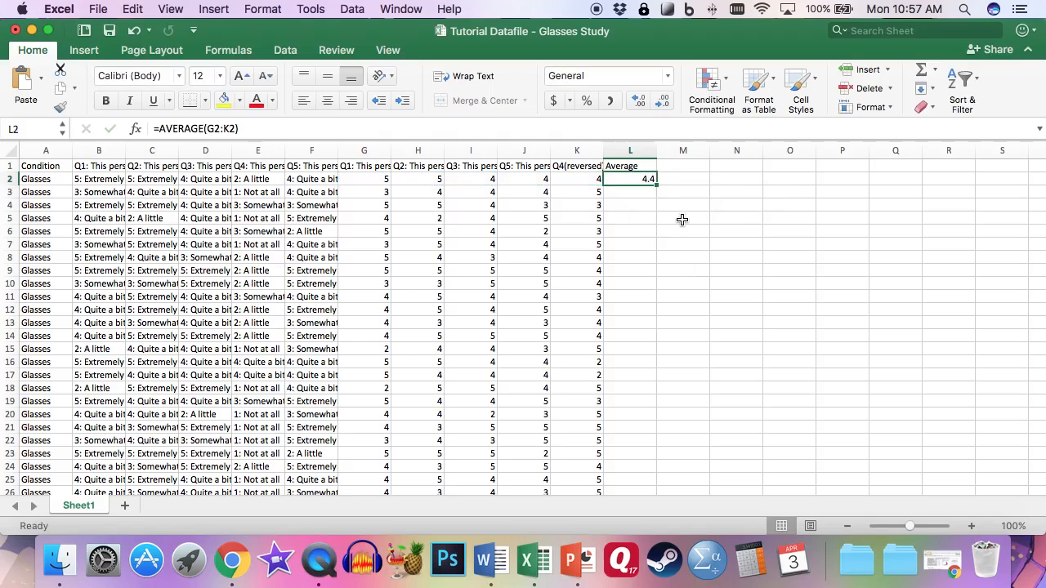
{"action": "left_click_drag", "start_coordinate": [658, 186], "coordinate": [647, 341]}
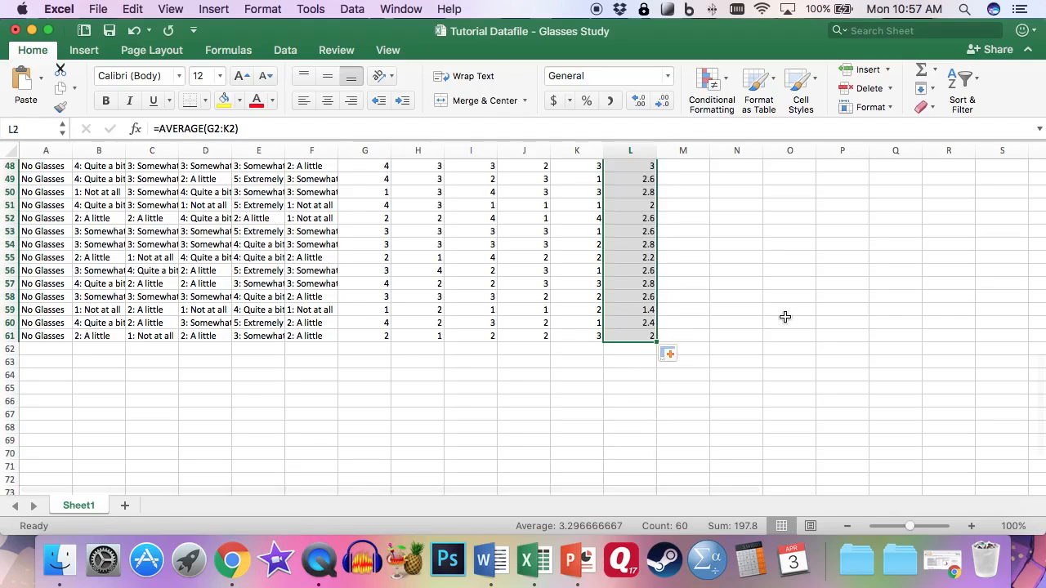
{"action": "scroll", "coordinate": [784, 316], "scroll_direction": "up", "scroll_amount": 15}
{"action": "left_click", "coordinate": [670, 308]}
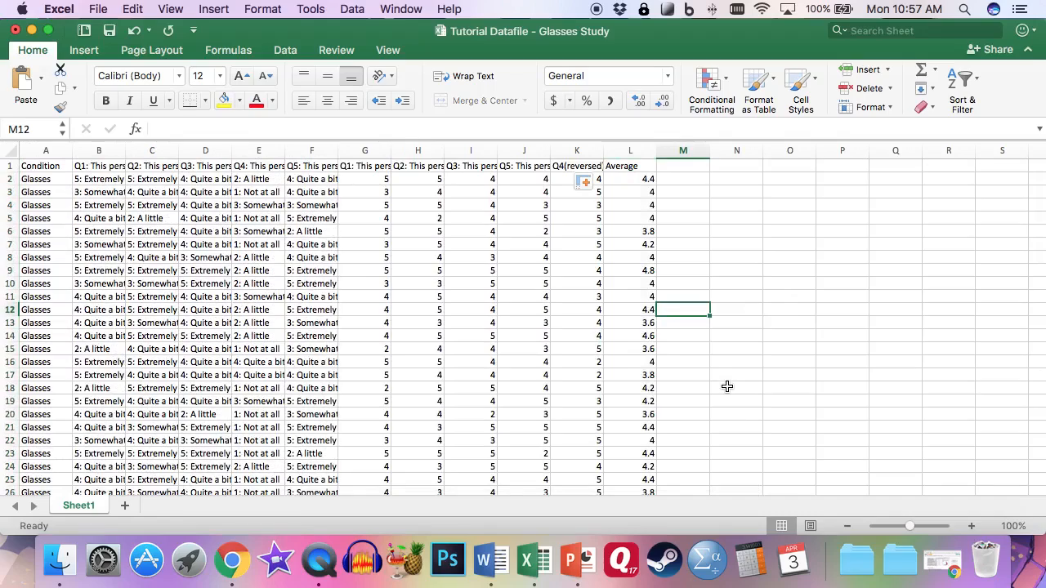
Switch to the StatCrunch site in Chrome and open a blank StatCrunch data table
{"action": "left_click", "coordinate": [45, 147]}
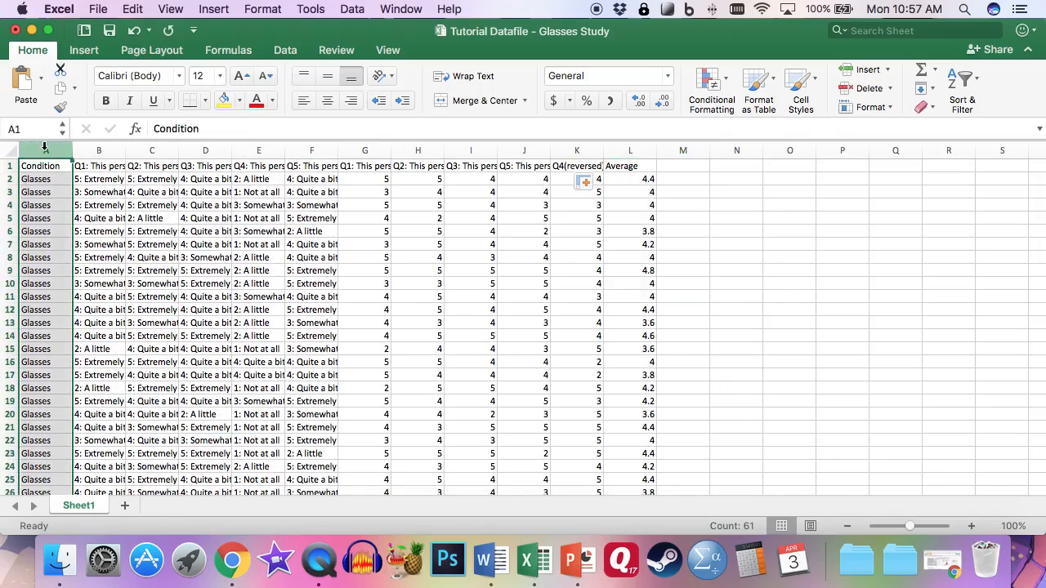
{"action": "left_click", "coordinate": [630, 150]}
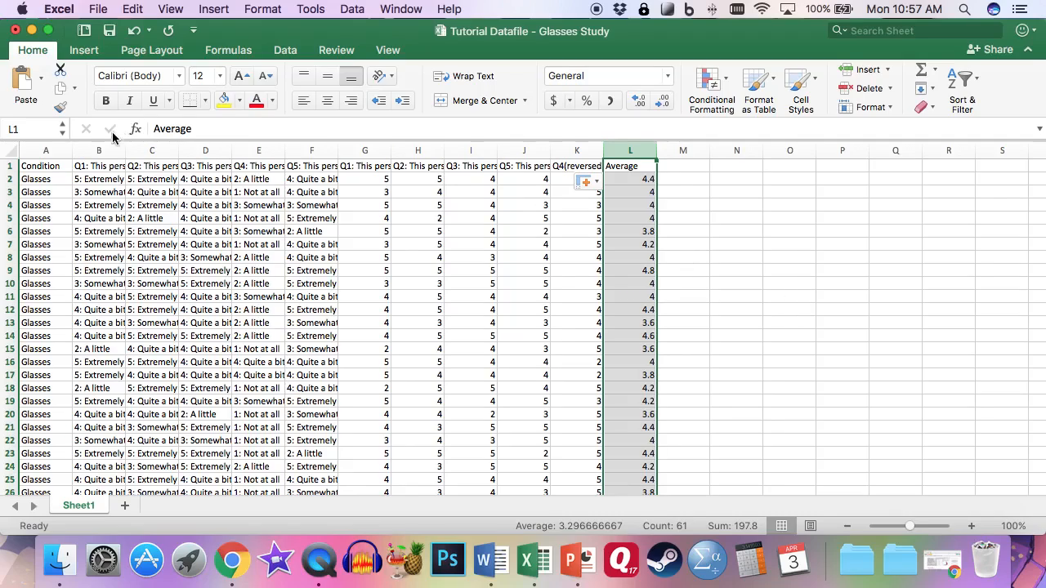
{"action": "left_click", "coordinate": [236, 560]}
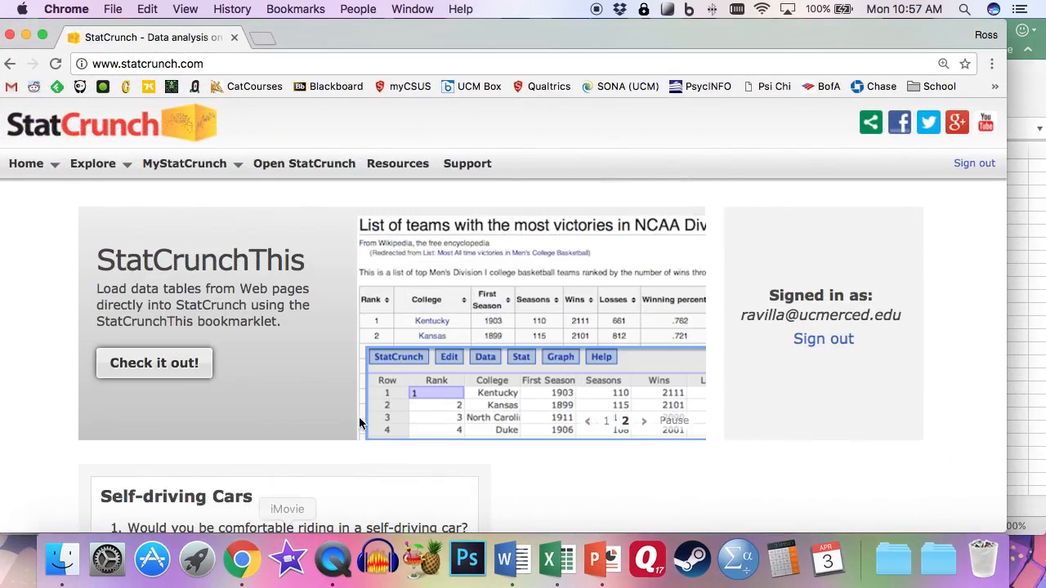
{"action": "left_click", "coordinate": [326, 171]}
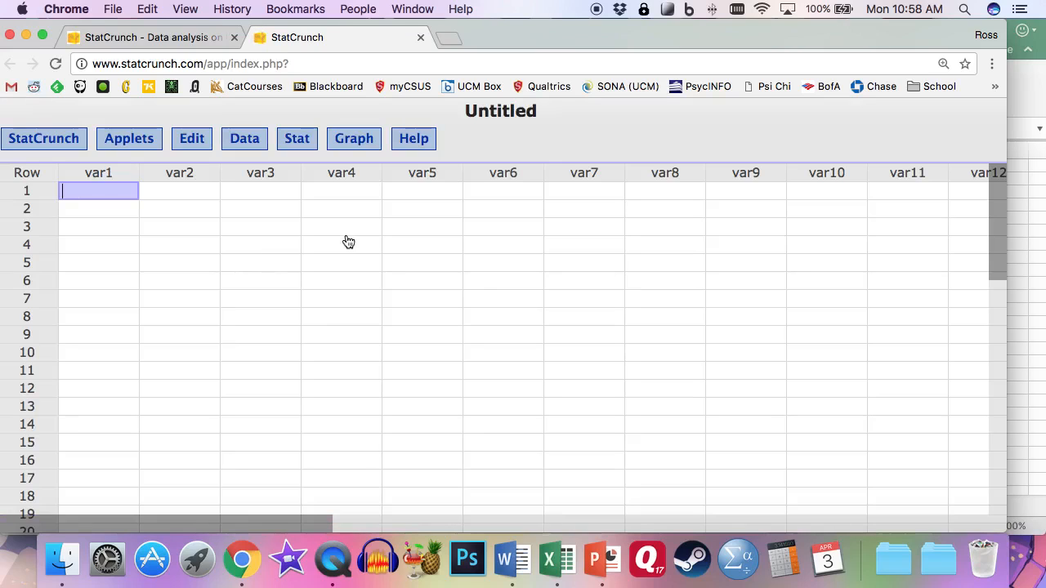
Copy the Condition column A from the Excel workbook and paste it, header included, into the var1 column of the StatCrunch table
{"action": "key", "text": "super+Tab"}
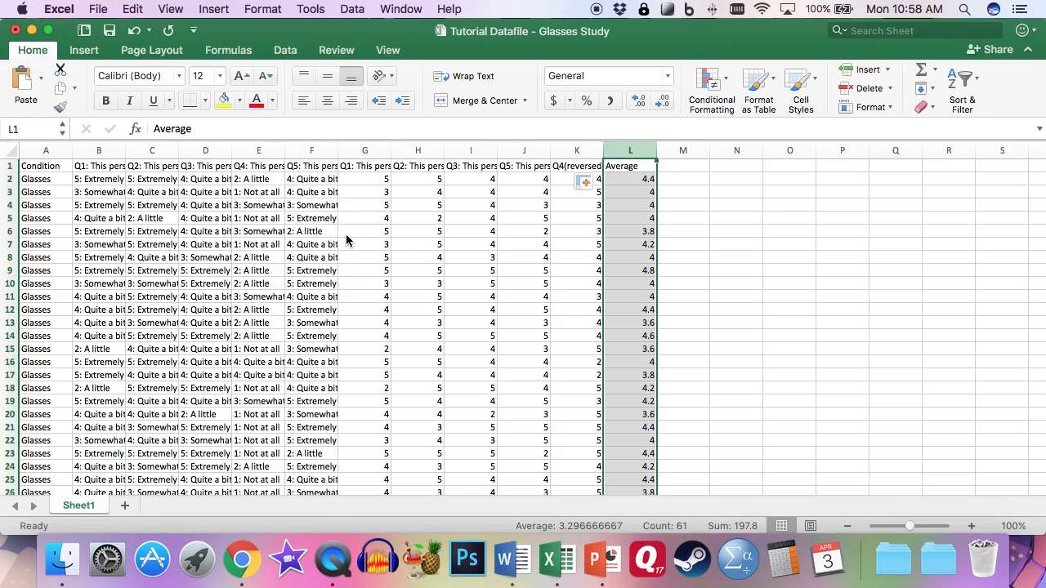
{"action": "left_click", "coordinate": [48, 152]}
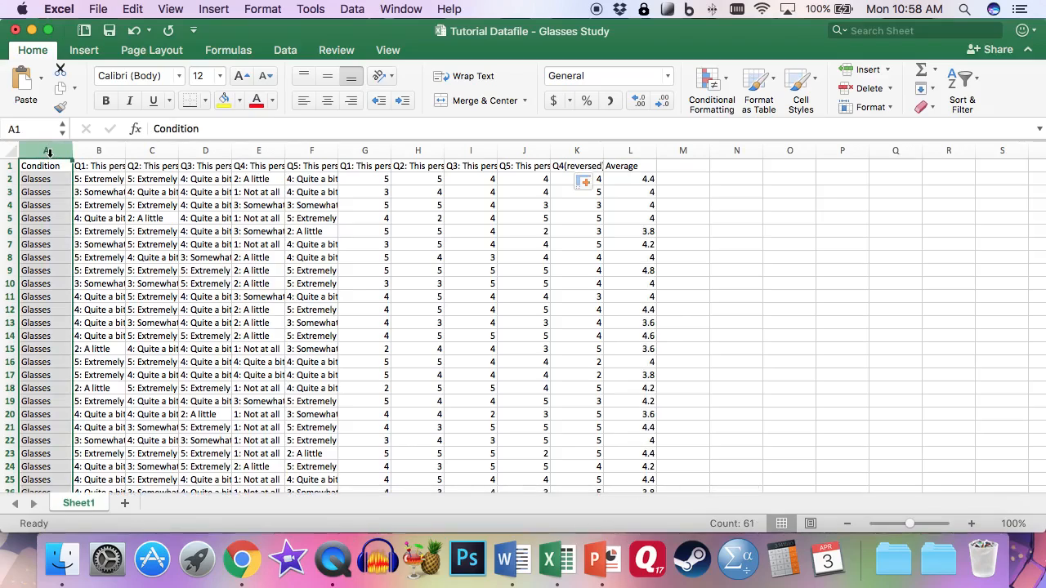
{"action": "key", "text": "super+c"}
{"action": "key", "text": "super+Tab"}
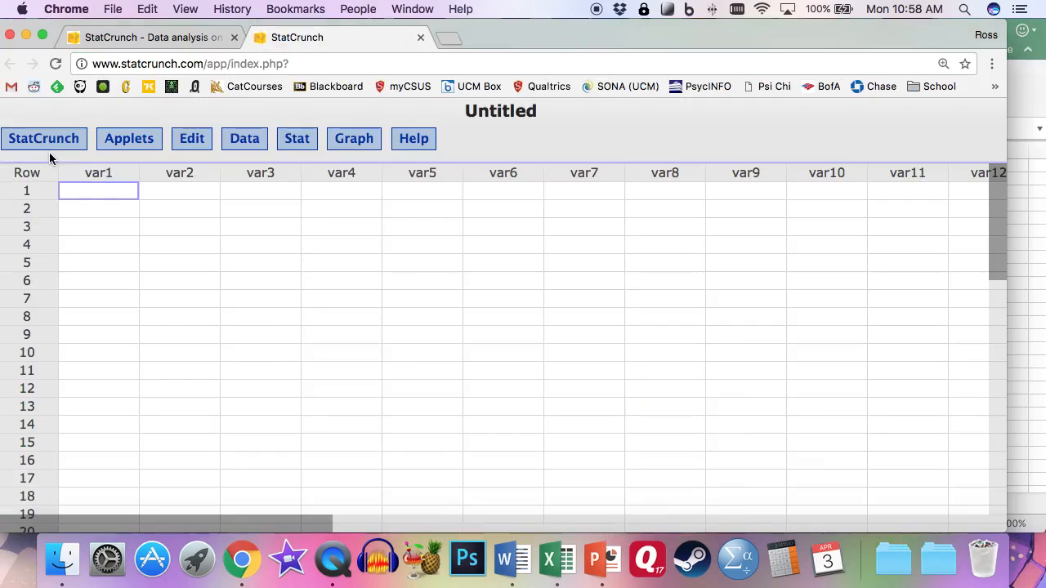
{"action": "left_click", "coordinate": [91, 171]}
{"action": "key", "text": "super+v"}
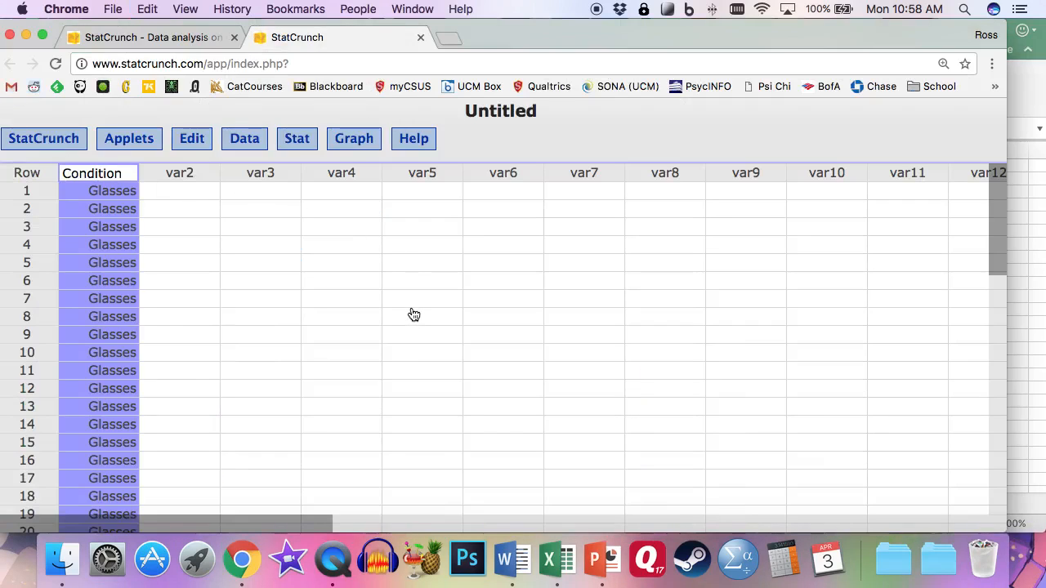
Copy the Average column L from the Excel workbook and paste it, header included, into the var2 column in StatCrunch
{"action": "key", "text": "super+Tab"}
{"action": "left_click", "coordinate": [650, 151]}
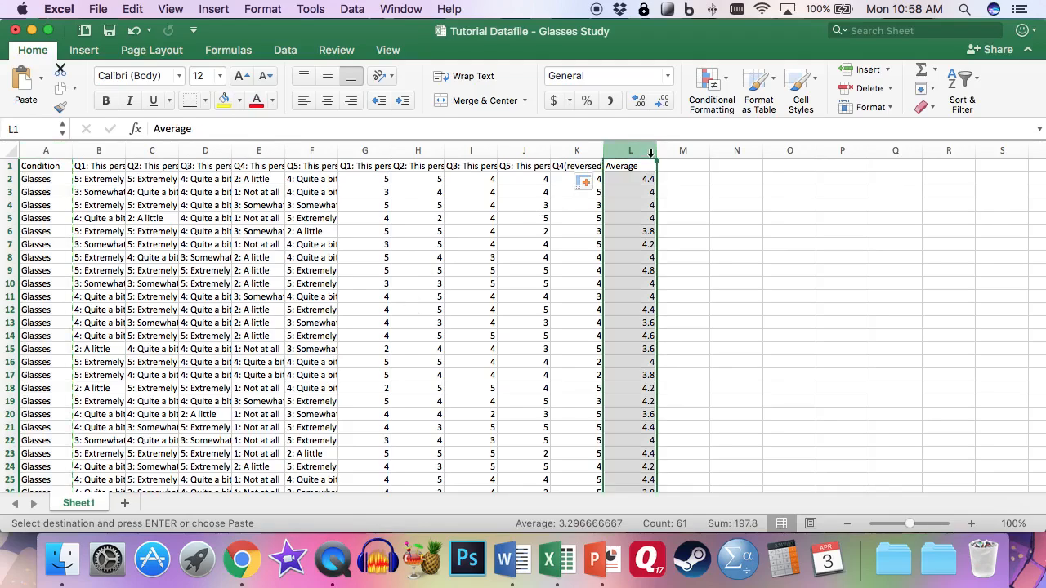
{"action": "key", "text": "super+c"}
{"action": "key", "text": "super+Tab"}
{"action": "left_click", "coordinate": [216, 172]}
{"action": "key", "text": "super+v"}
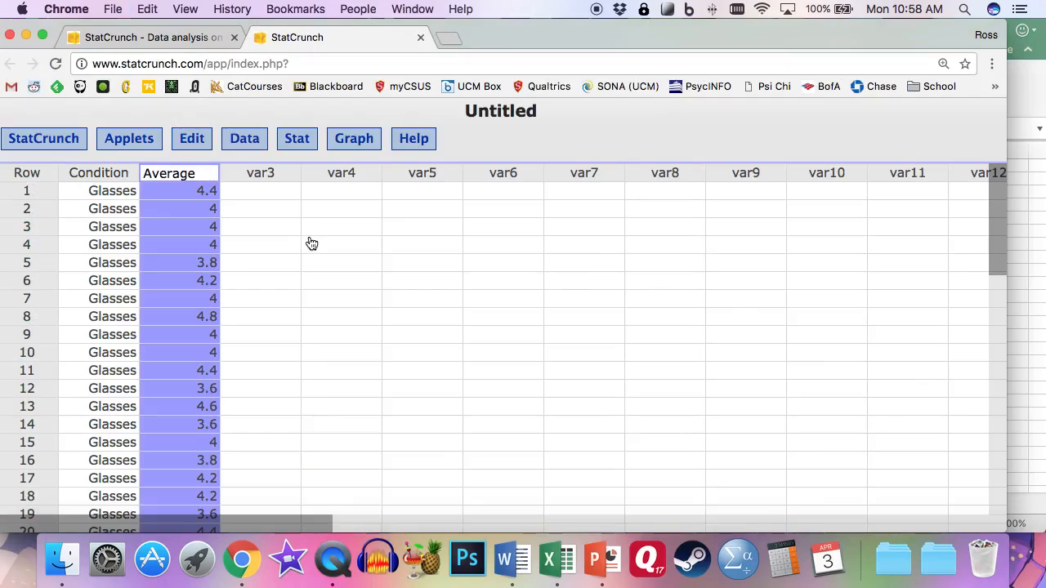
{"action": "left_click", "coordinate": [311, 244]}
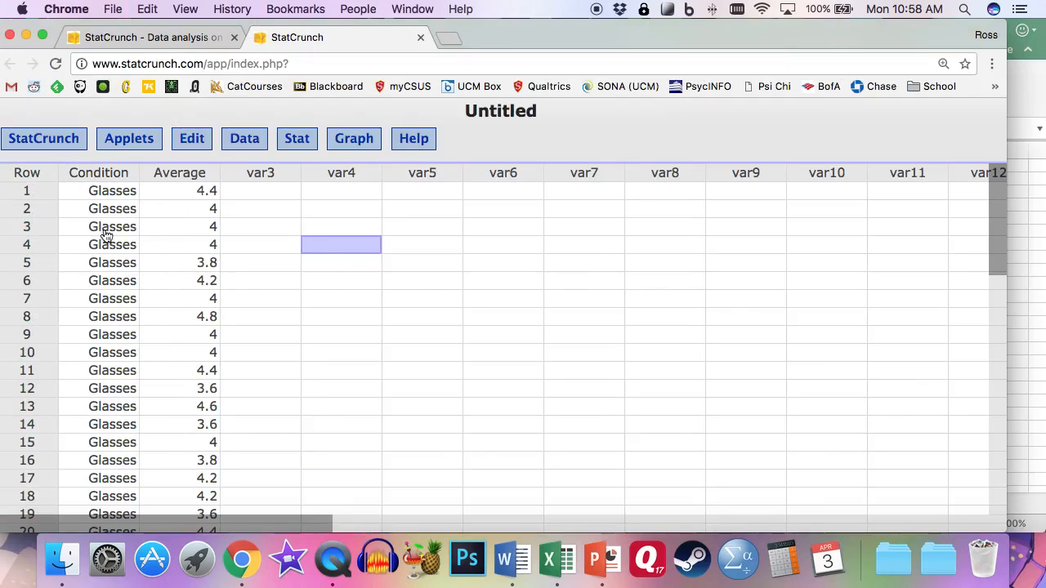
Look through the pasted Glasses and No Glasses rows and widen the browser window
{"action": "scroll", "coordinate": [330, 292], "scroll_direction": "down", "scroll_amount": 18}
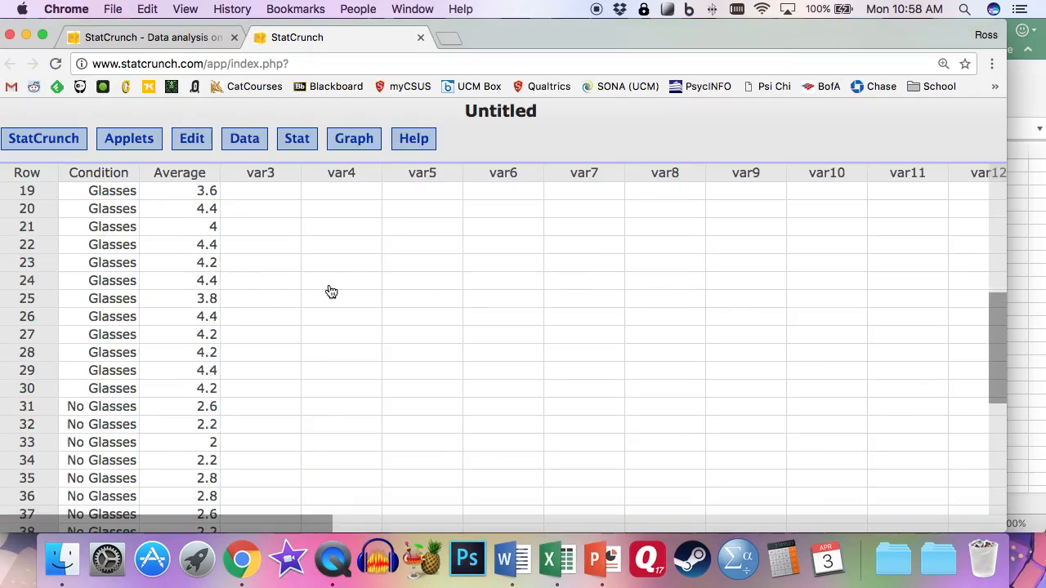
{"action": "scroll", "coordinate": [322, 291], "scroll_direction": "up", "scroll_amount": 6}
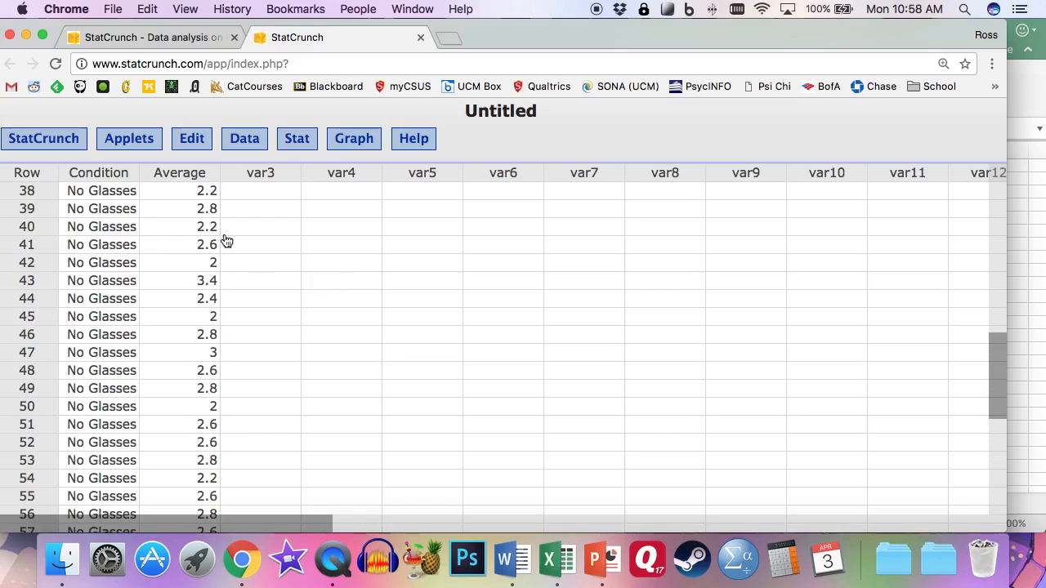
{"action": "scroll", "coordinate": [280, 250], "scroll_direction": "up", "scroll_amount": 12}
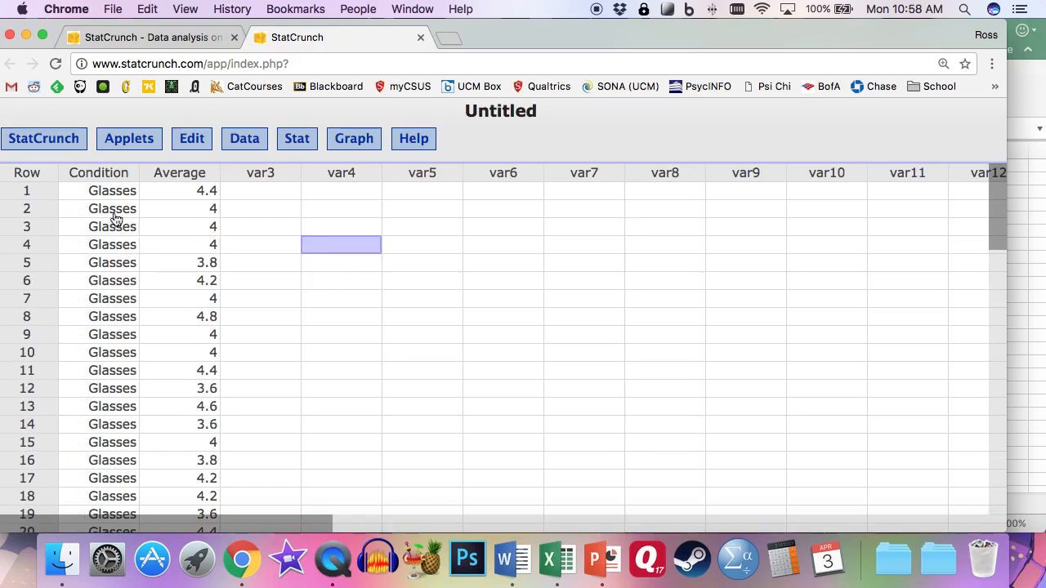
{"action": "scroll", "coordinate": [201, 329], "scroll_direction": "down", "scroll_amount": 17}
{"action": "scroll", "coordinate": [201, 329], "scroll_direction": "up", "scroll_amount": 17}
{"action": "left_click_drag", "start_coordinate": [1002, 529], "coordinate": [1042, 529]}
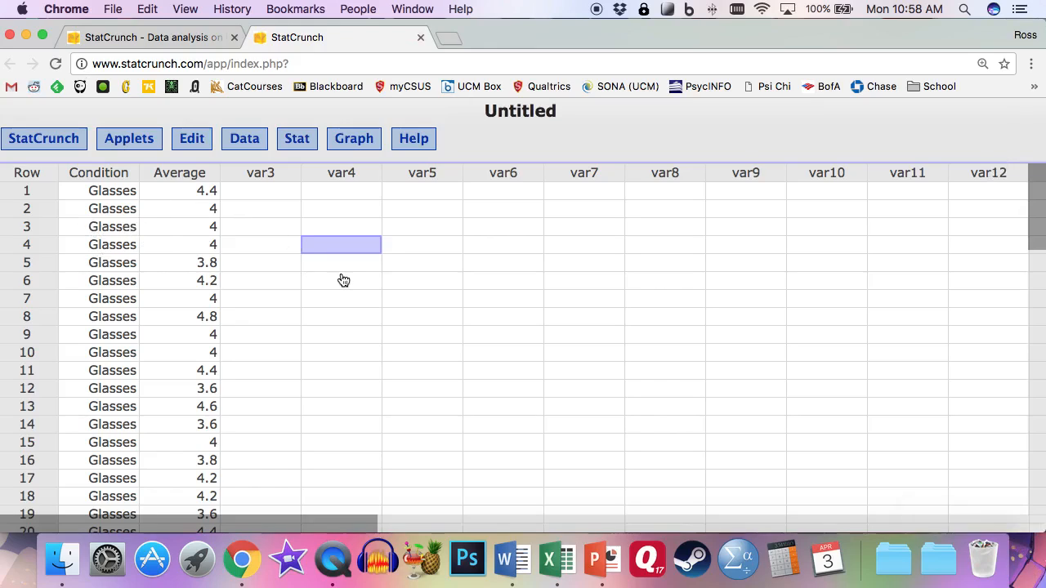
Set up column summary statistics for the Average column, grouped by Condition
{"action": "left_click", "coordinate": [297, 139]}
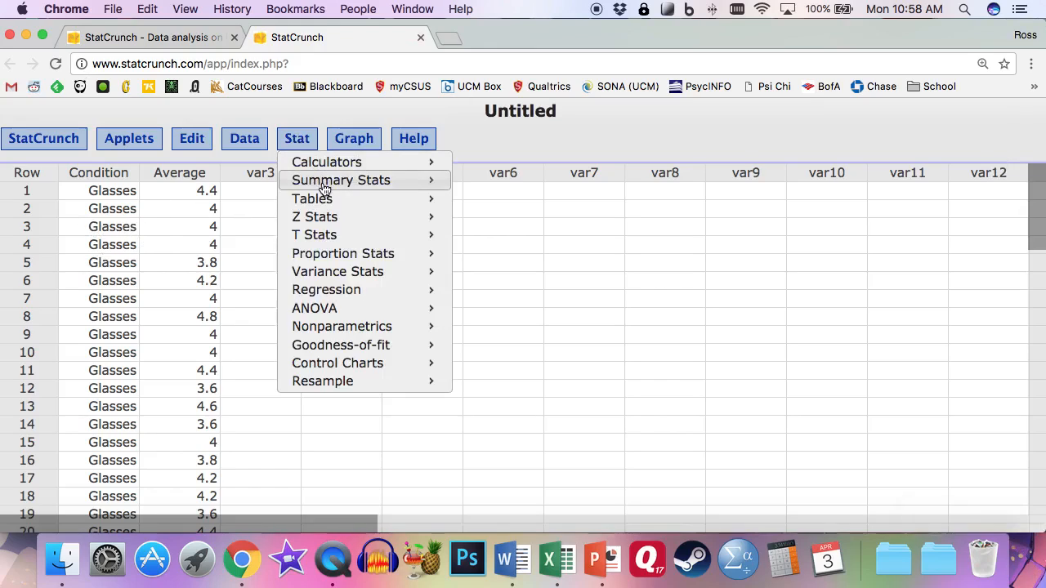
{"action": "mouse_move", "coordinate": [324, 187]}
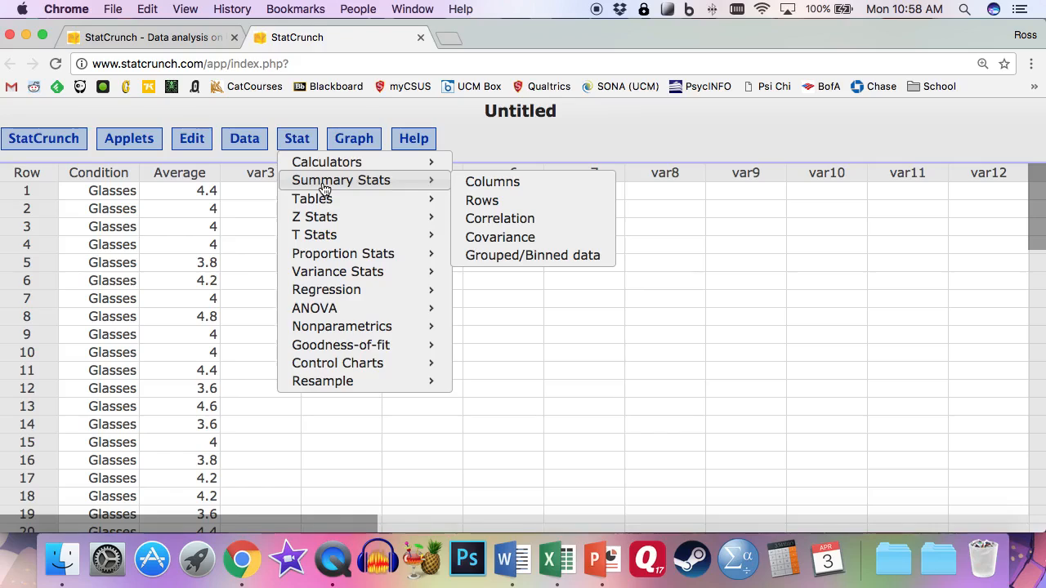
{"action": "left_click", "coordinate": [519, 187]}
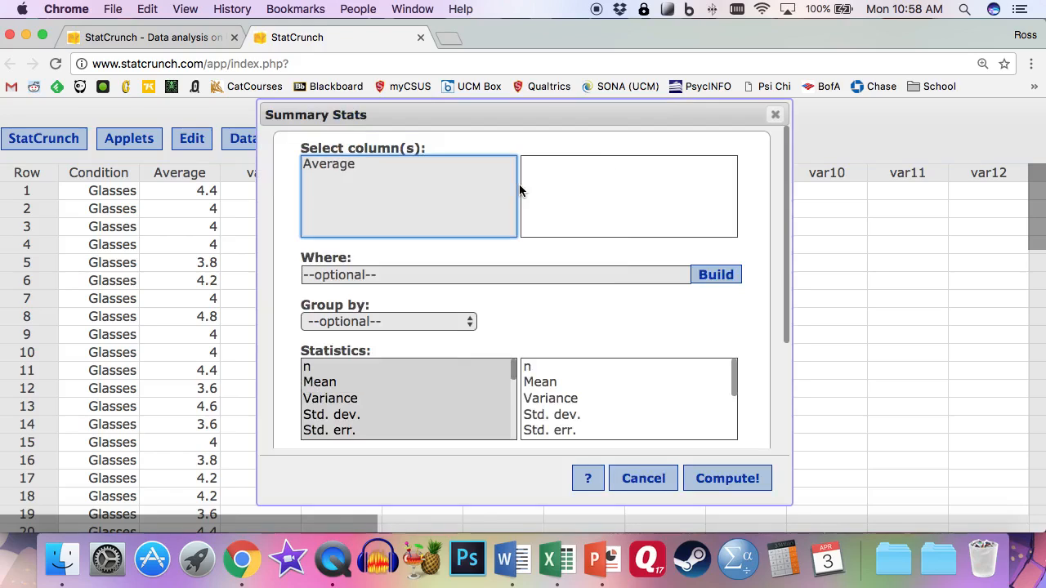
{"action": "left_click", "coordinate": [340, 166]}
{"action": "left_click", "coordinate": [380, 319]}
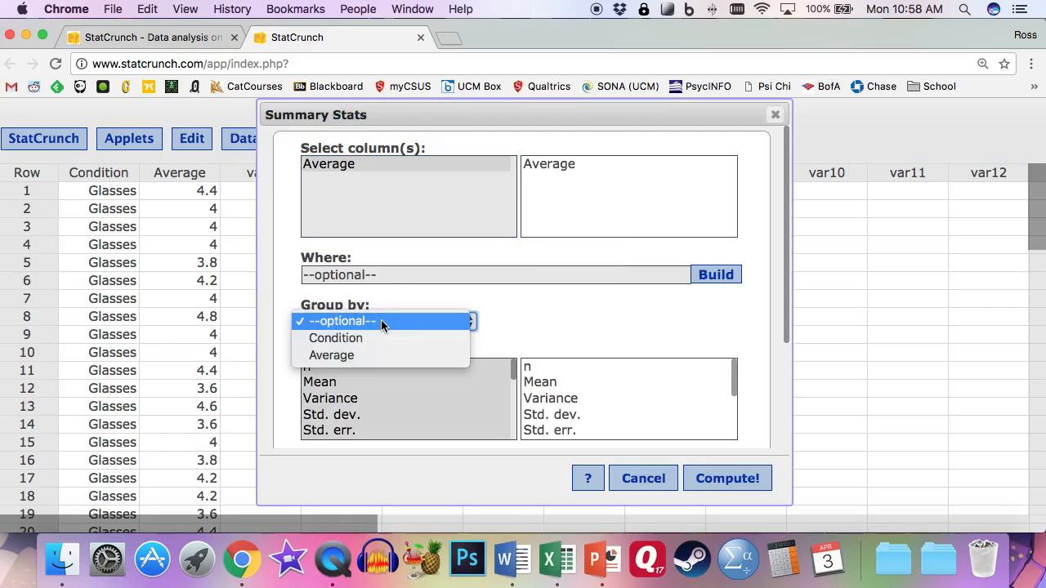
{"action": "left_click", "coordinate": [381, 338]}
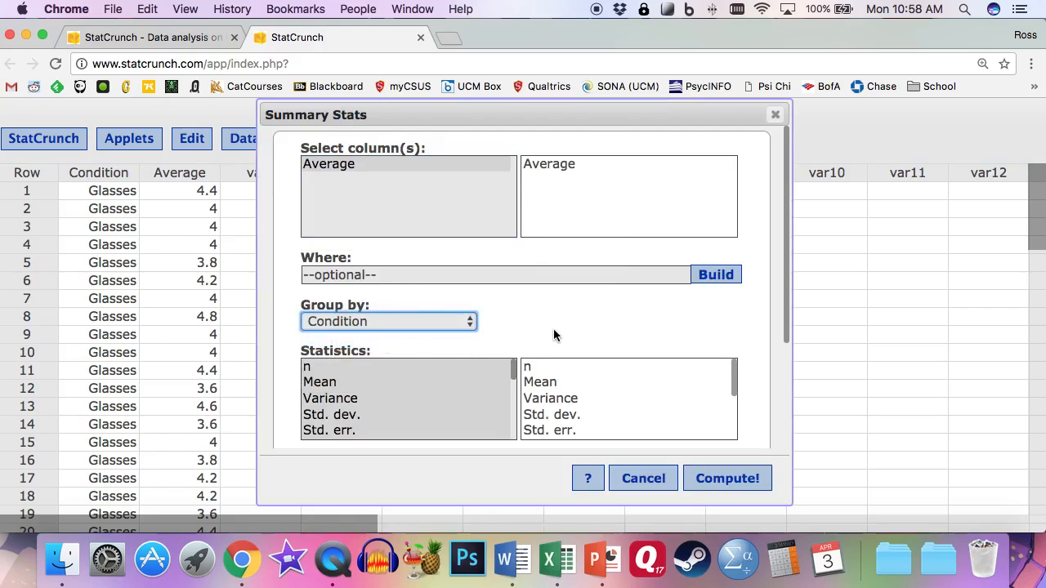
Limit the statistics to n, Mean and Std. dev. and compute the summary
{"action": "left_click", "coordinate": [308, 366]}
{"action": "left_click", "coordinate": [331, 382], "text": "shift"}
{"action": "left_click", "coordinate": [348, 415], "text": "super"}
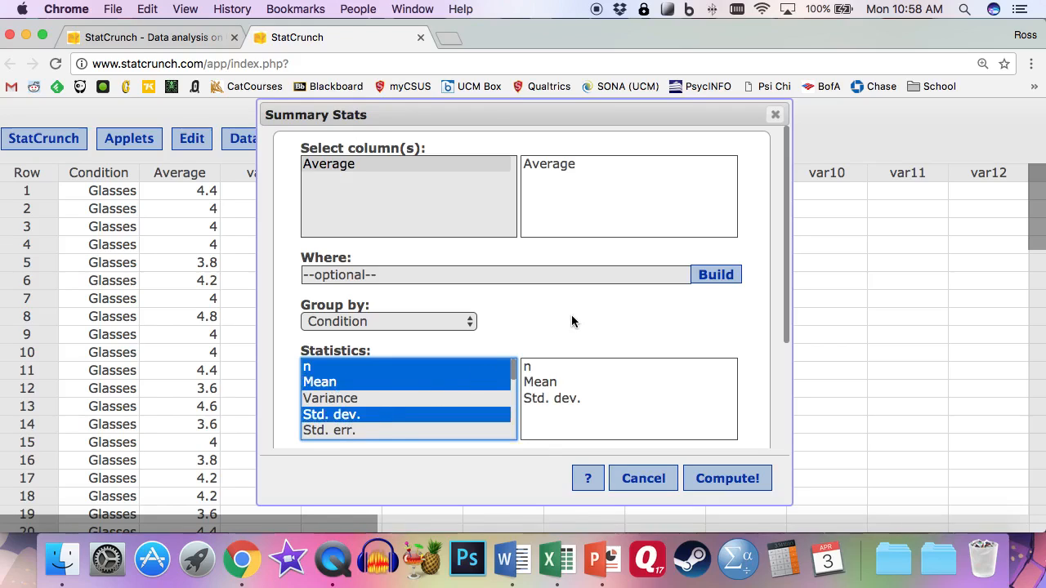
{"action": "left_click", "coordinate": [718, 489]}
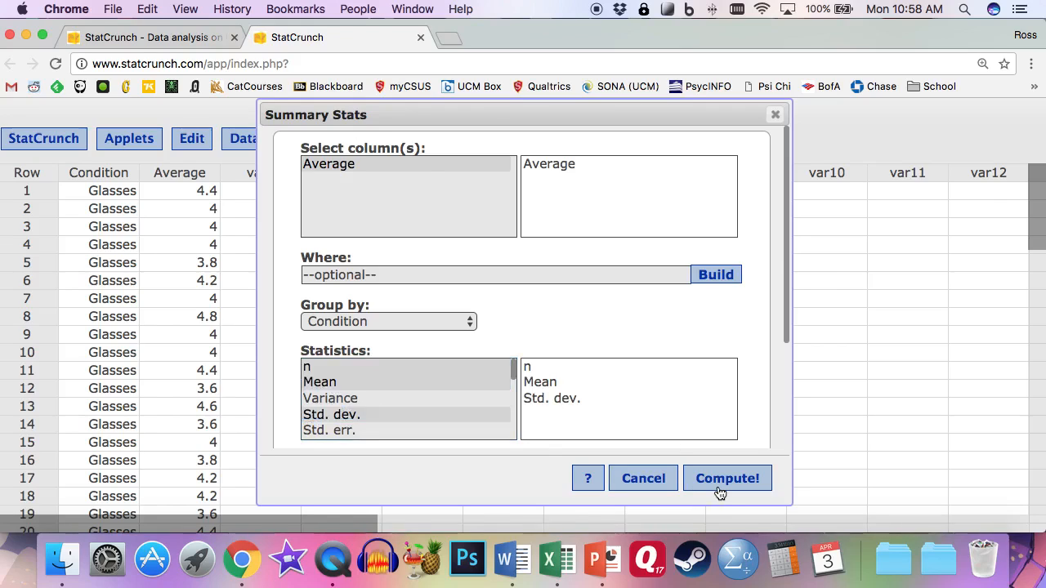
Compare the Glasses and No Glasses means in the summary results and move the results window away from the data columns
{"action": "left_click_drag", "start_coordinate": [844, 220], "coordinate": [211, 204]}
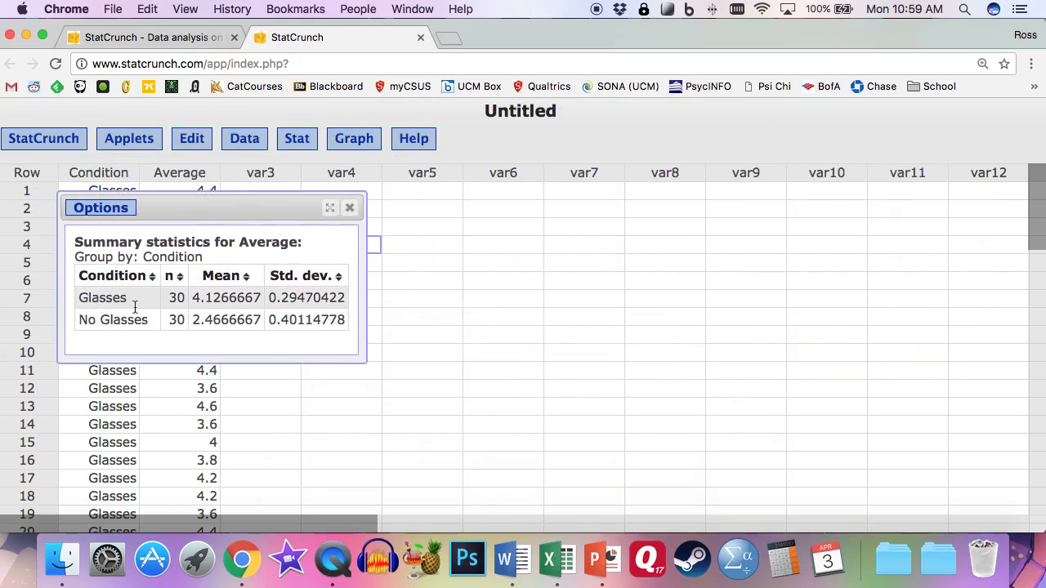
{"action": "left_click_drag", "start_coordinate": [193, 302], "coordinate": [221, 300]}
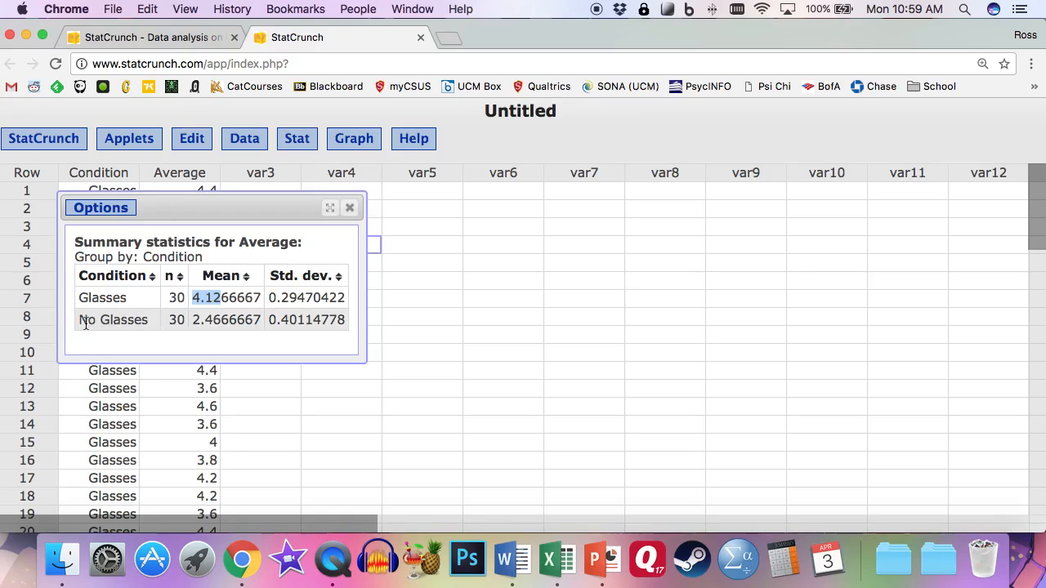
{"action": "left_click_drag", "start_coordinate": [80, 321], "coordinate": [220, 320]}
{"action": "left_click_drag", "start_coordinate": [265, 212], "coordinate": [931, 123]}
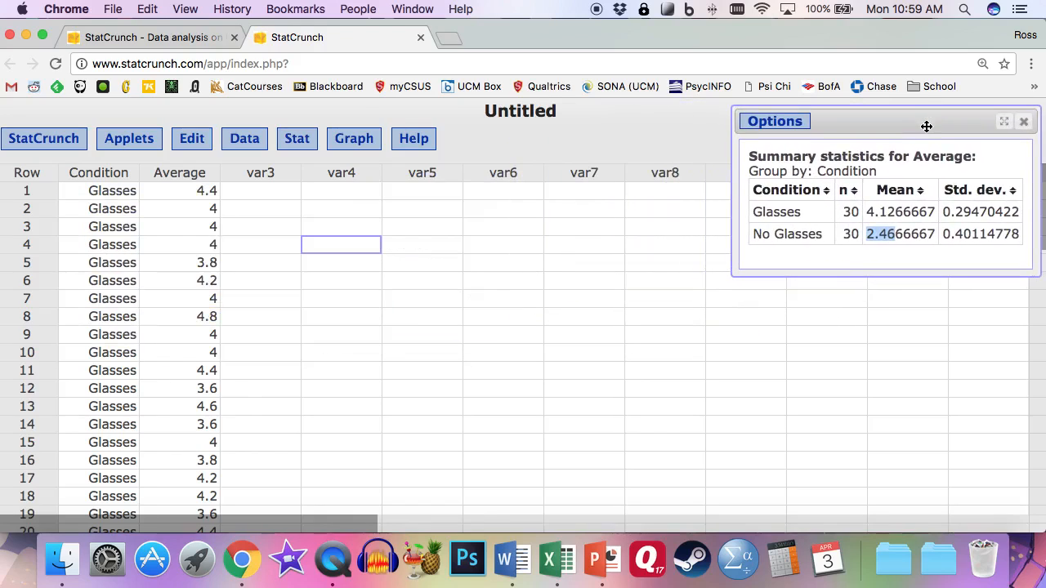
Set up a two-sample T test with data, using the Average column as the values for both samples
{"action": "left_click", "coordinate": [294, 141]}
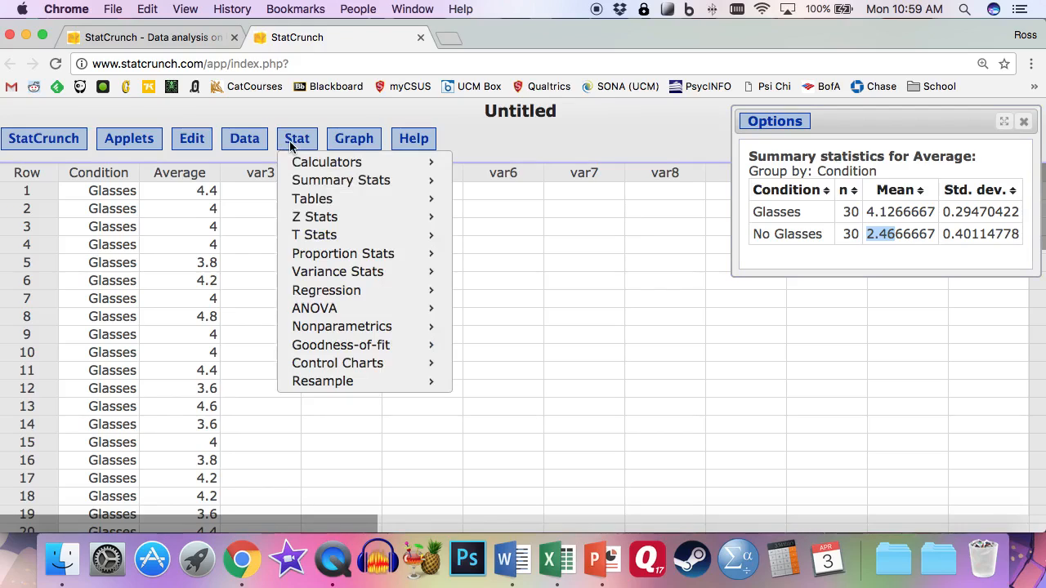
{"action": "mouse_move", "coordinate": [349, 236]}
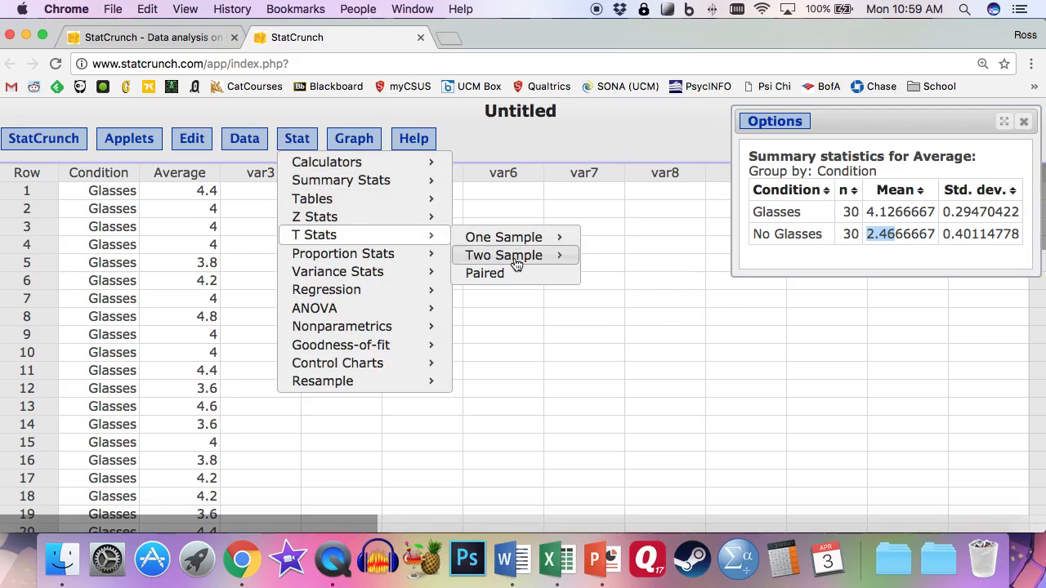
{"action": "mouse_move", "coordinate": [515, 258]}
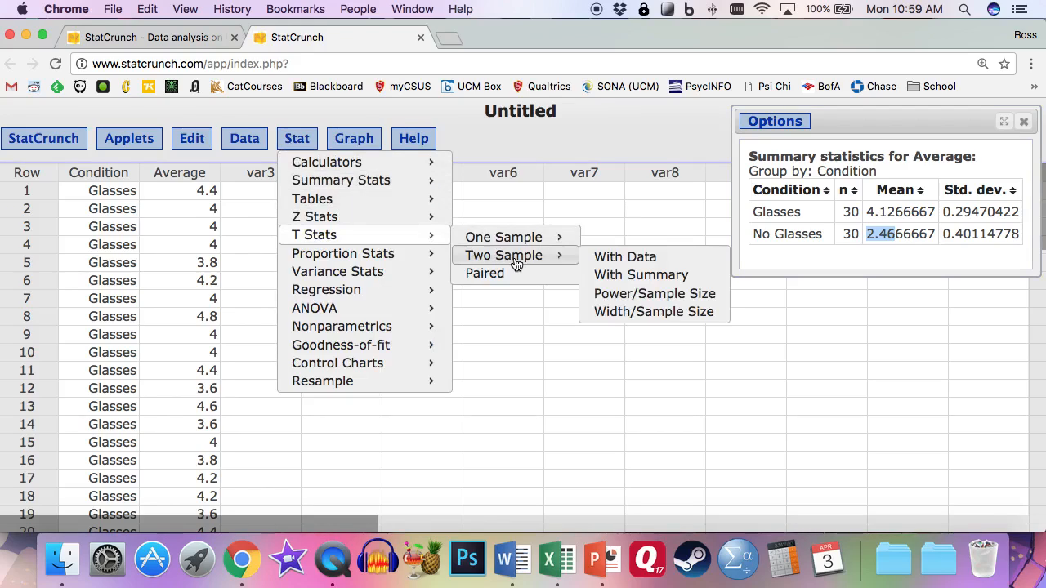
{"action": "left_click", "coordinate": [630, 260]}
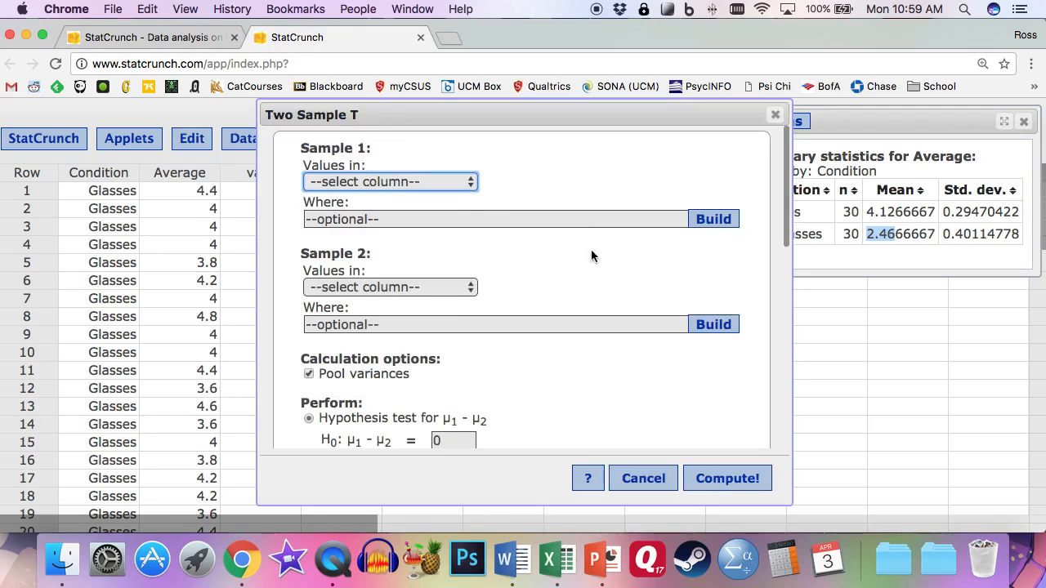
{"action": "left_click", "coordinate": [394, 187]}
{"action": "left_click", "coordinate": [385, 200]}
{"action": "left_click", "coordinate": [391, 287]}
{"action": "left_click", "coordinate": [388, 302]}
Build the Sample 1 filter expression Condition = "Glasses"
{"action": "left_click", "coordinate": [351, 224]}
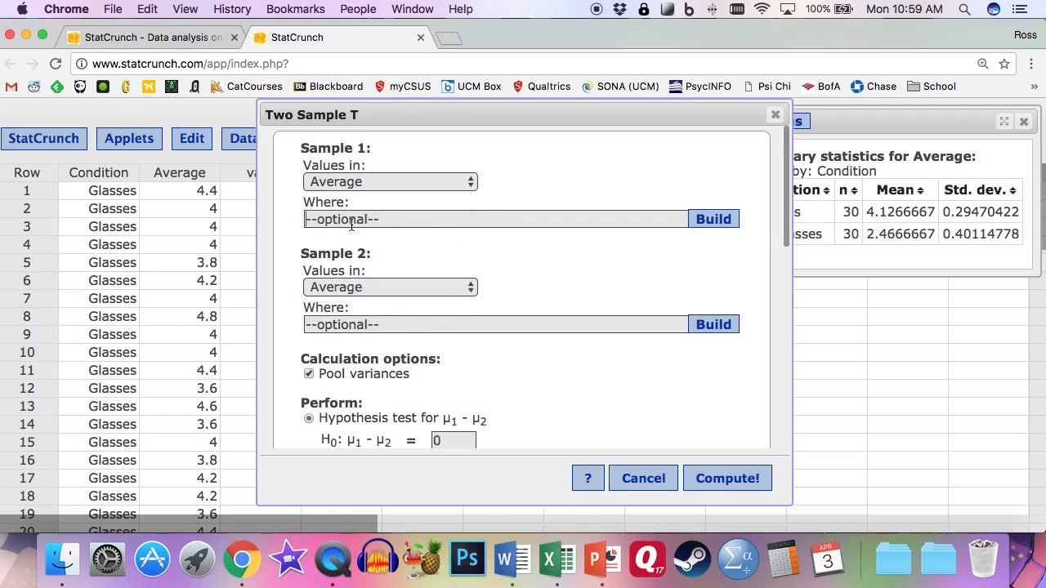
{"action": "left_click", "coordinate": [713, 221]}
{"action": "left_click", "coordinate": [523, 214]}
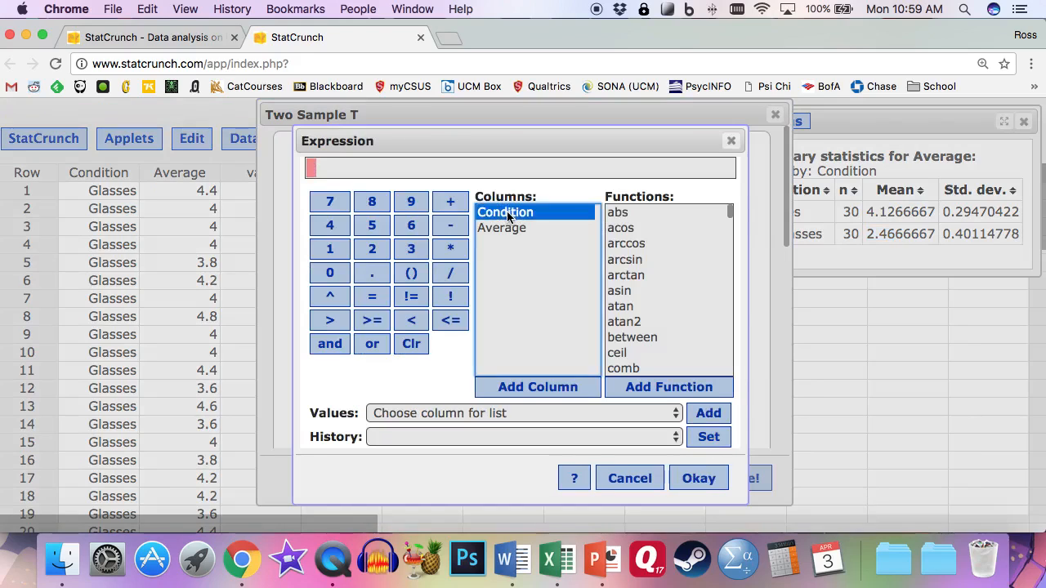
{"action": "left_click", "coordinate": [529, 391]}
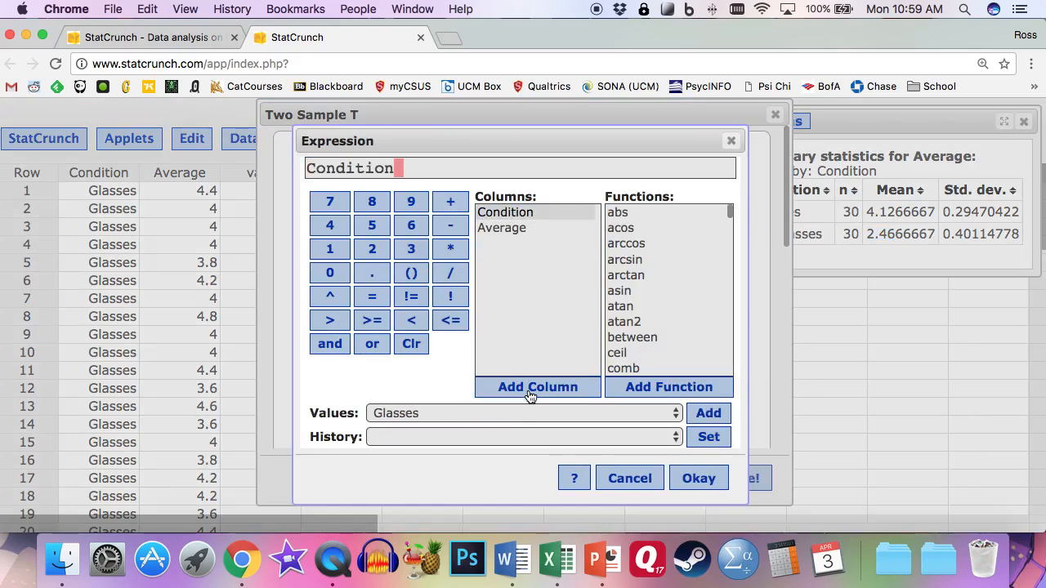
{"action": "left_click", "coordinate": [372, 298]}
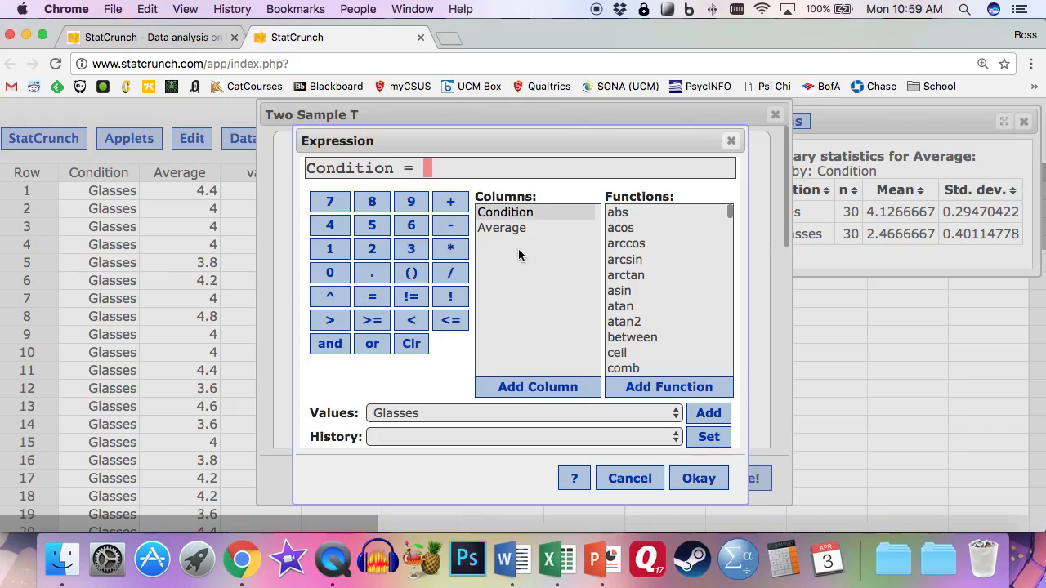
{"action": "left_click", "coordinate": [450, 409]}
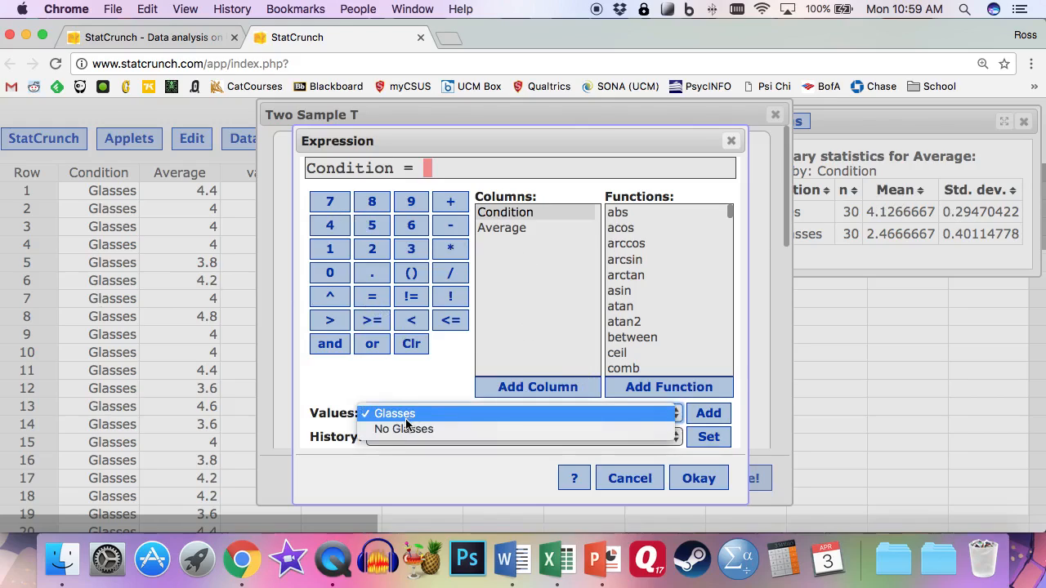
{"action": "left_click", "coordinate": [794, 435]}
{"action": "left_click", "coordinate": [708, 414]}
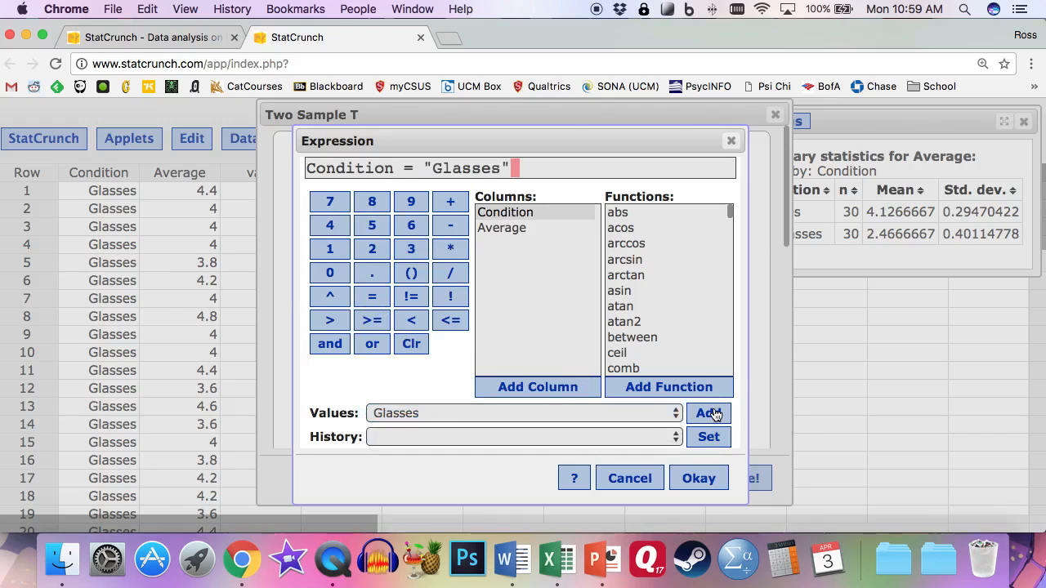
{"action": "left_click", "coordinate": [699, 481]}
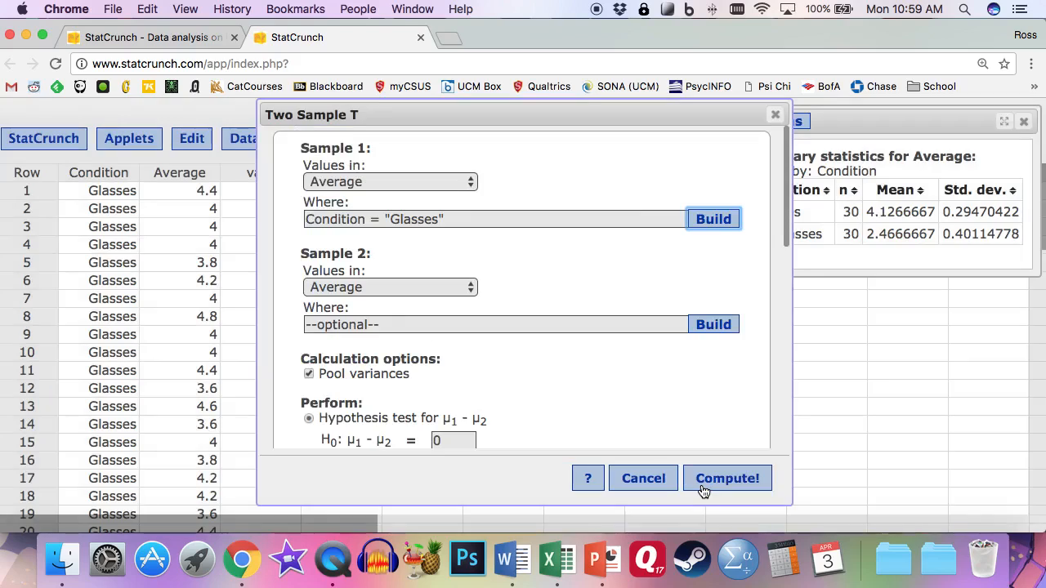
Build the Sample 2 filter expression Condition = "No Glasses"
{"action": "left_click", "coordinate": [719, 328]}
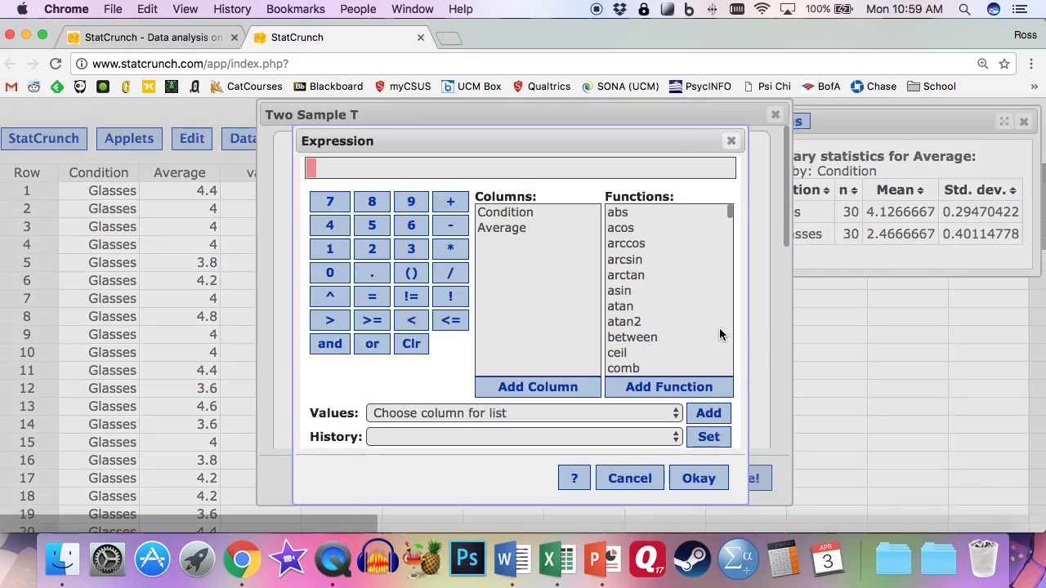
{"action": "left_click", "coordinate": [518, 210]}
{"action": "left_click", "coordinate": [530, 387]}
{"action": "left_click", "coordinate": [374, 298]}
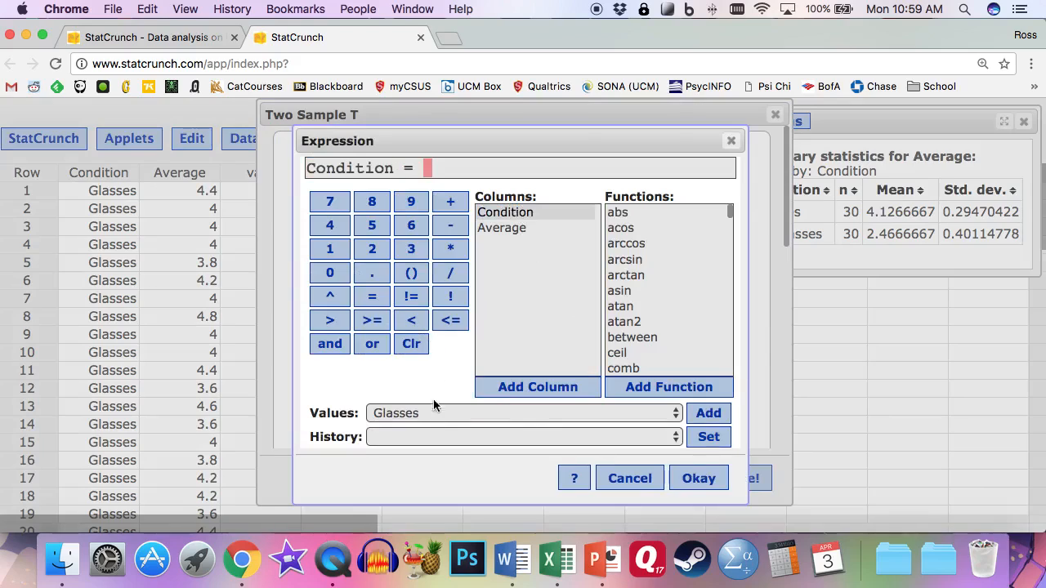
{"action": "left_click", "coordinate": [436, 413]}
{"action": "left_click", "coordinate": [438, 431]}
{"action": "left_click", "coordinate": [708, 414]}
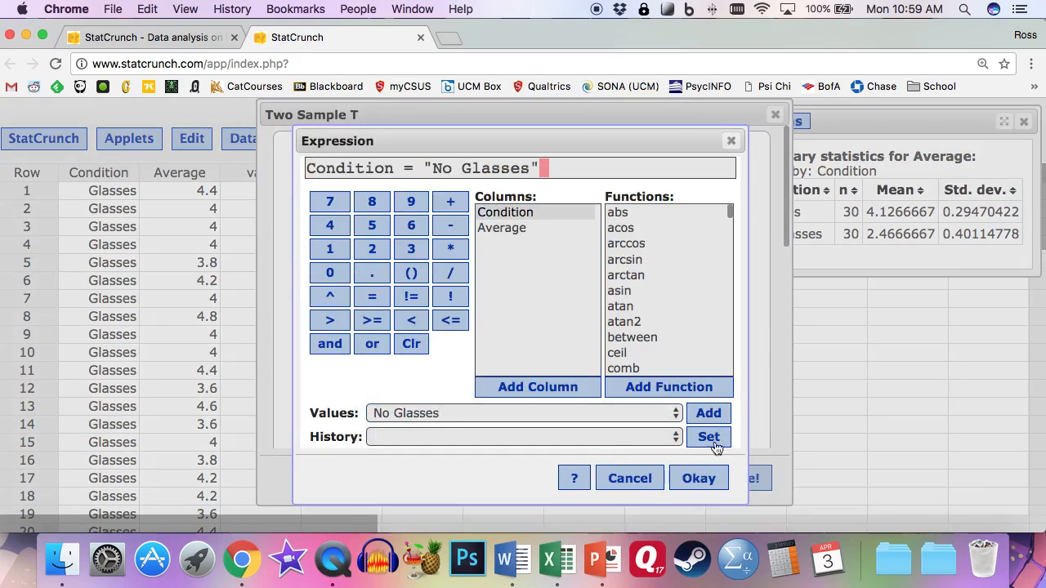
{"action": "left_click", "coordinate": [708, 486]}
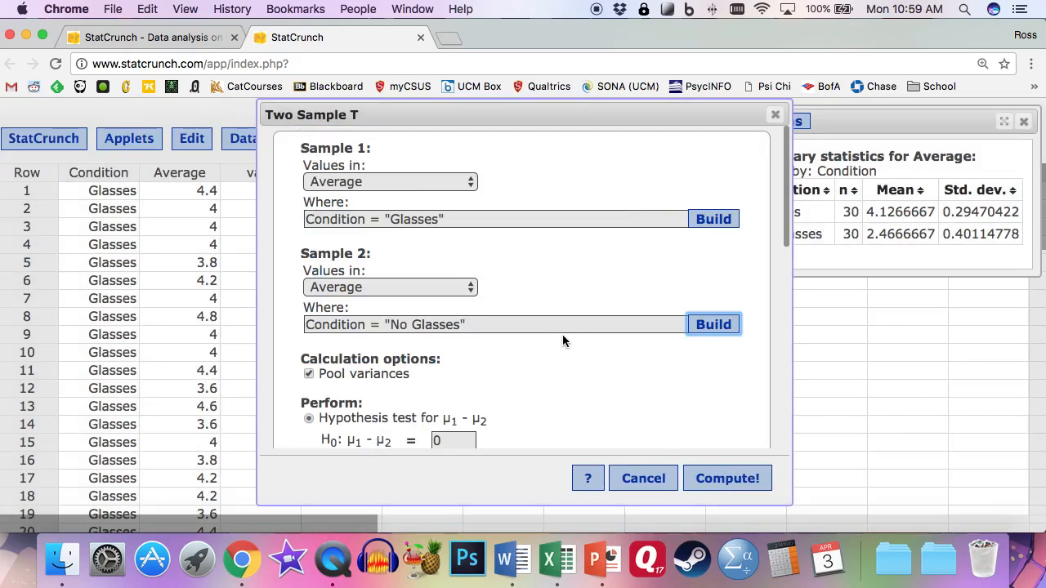
Set the alternative hypothesis to μ1 - μ2 > 0 and compute the two-sample T test
{"action": "scroll", "coordinate": [562, 335], "scroll_direction": "down", "scroll_amount": 3}
{"action": "scroll", "coordinate": [562, 340], "scroll_direction": "down", "scroll_amount": 2}
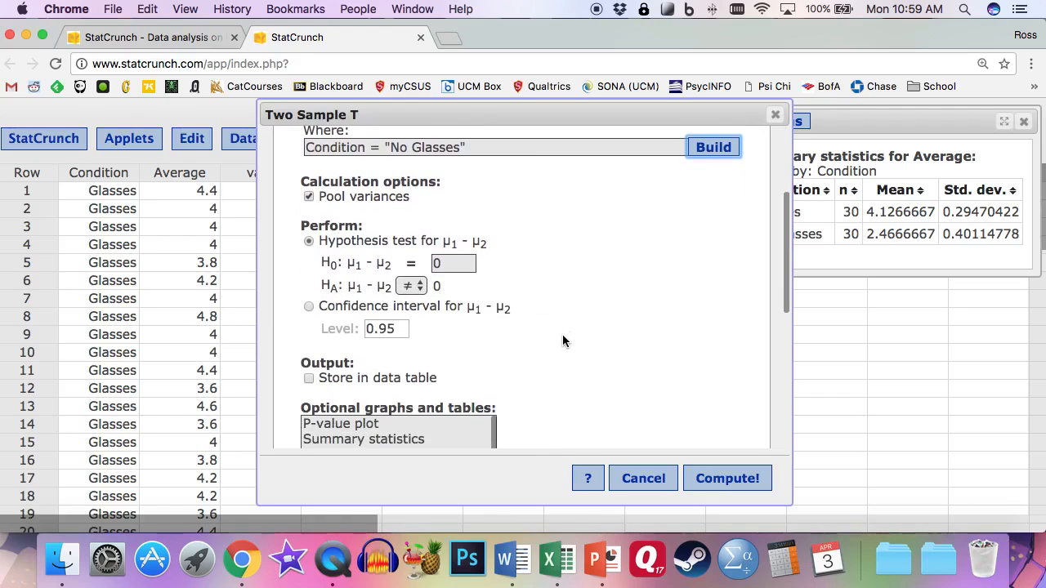
{"action": "left_click", "coordinate": [417, 287]}
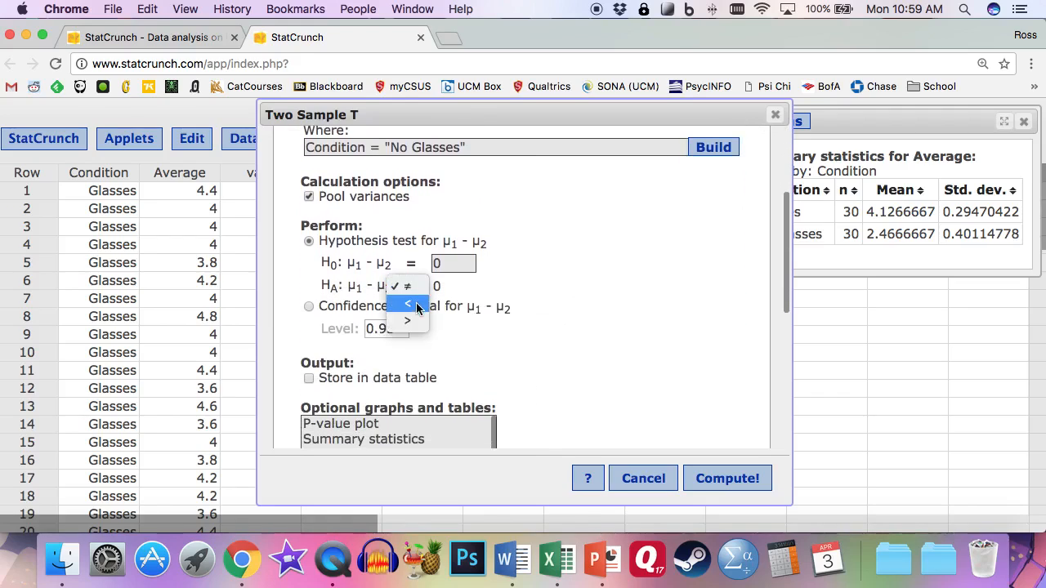
{"action": "left_click", "coordinate": [415, 320]}
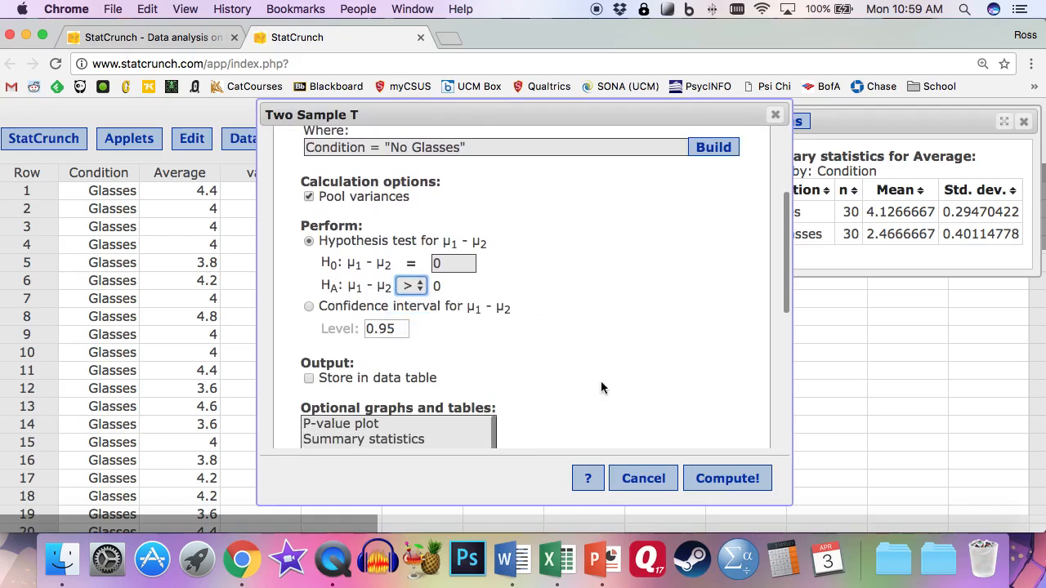
{"action": "left_click", "coordinate": [750, 482]}
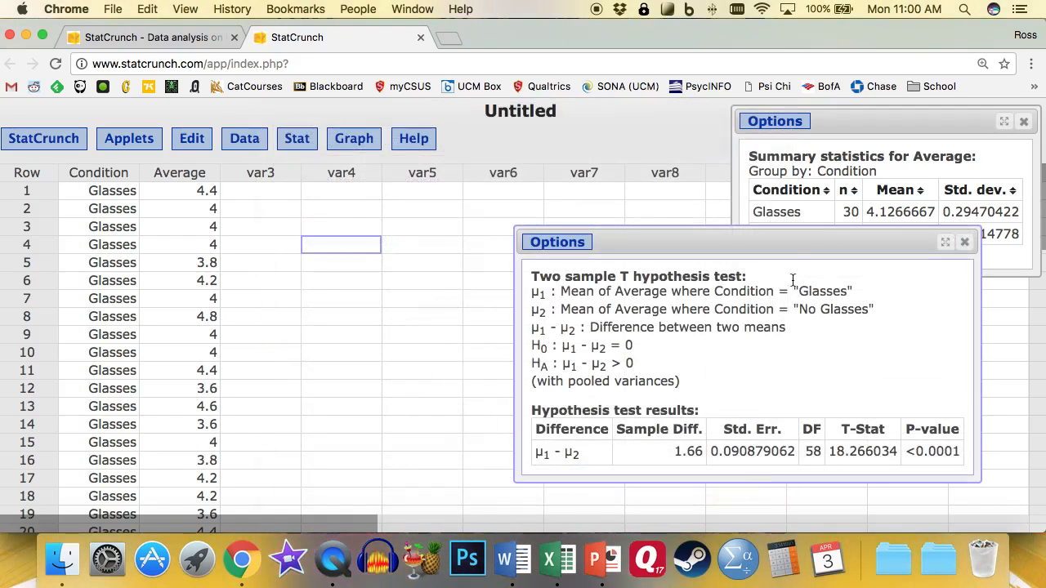
Examine the P-value in the T test results and place the results window below the summary statistics
{"action": "left_click_drag", "start_coordinate": [796, 242], "coordinate": [529, 116]}
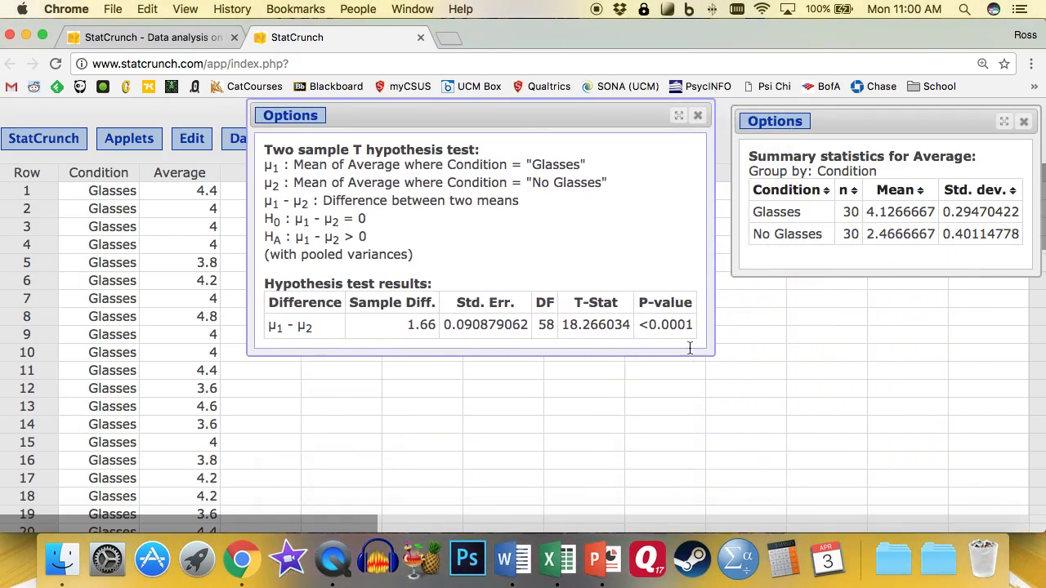
{"action": "left_click_drag", "start_coordinate": [640, 303], "coordinate": [693, 326]}
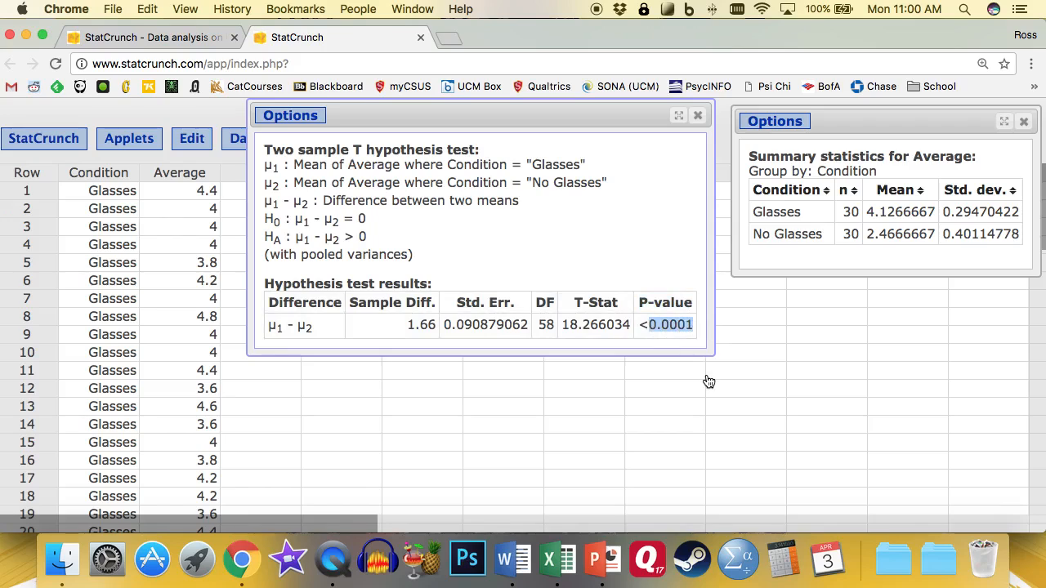
{"action": "left_click_drag", "start_coordinate": [590, 112], "coordinate": [924, 287]}
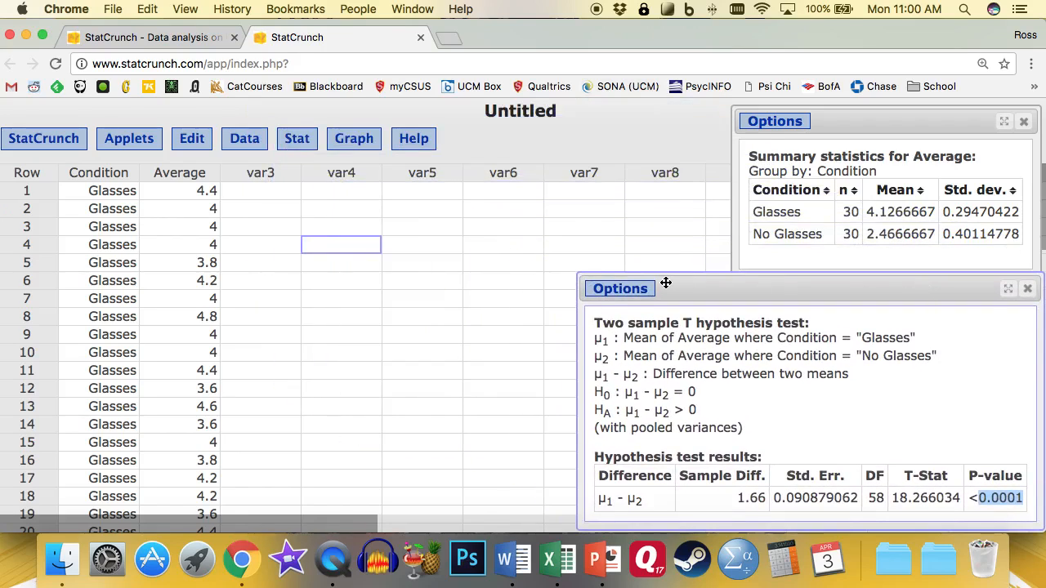
{"action": "left_click", "coordinate": [480, 138]}
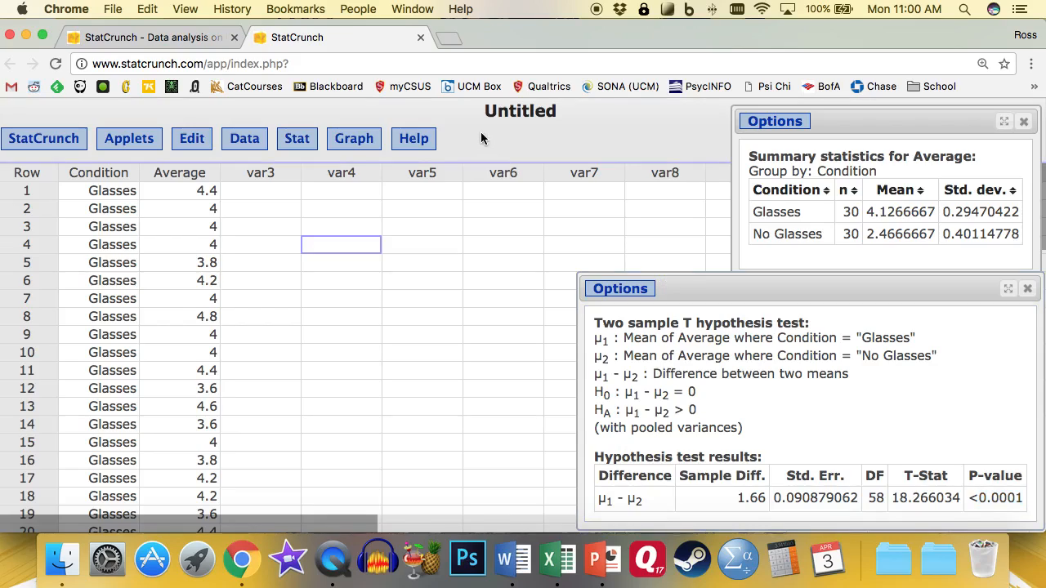
Set up a means plot of the Average column, grouped by Condition
{"action": "left_click", "coordinate": [364, 141]}
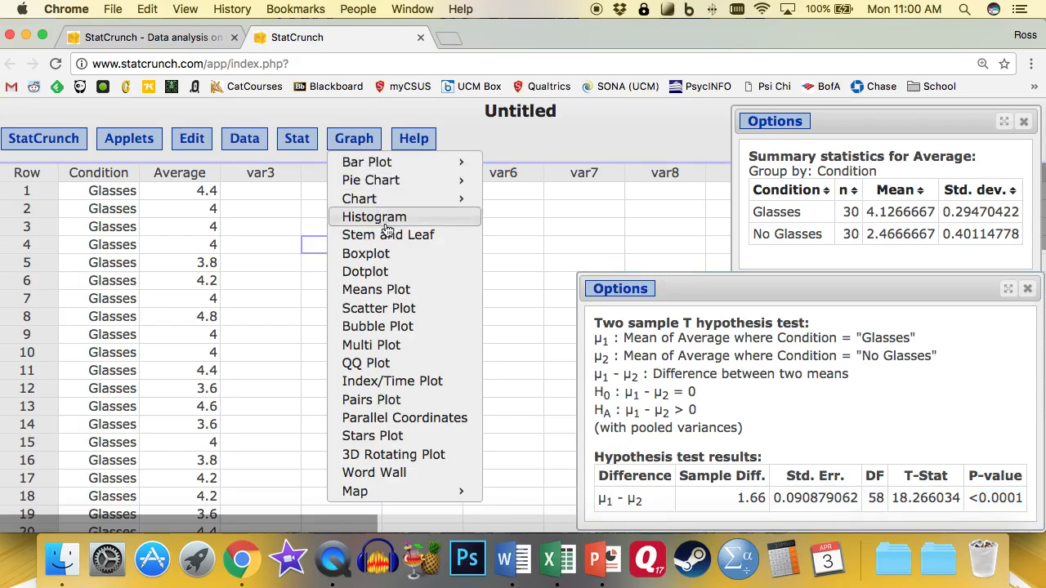
{"action": "left_click", "coordinate": [404, 291]}
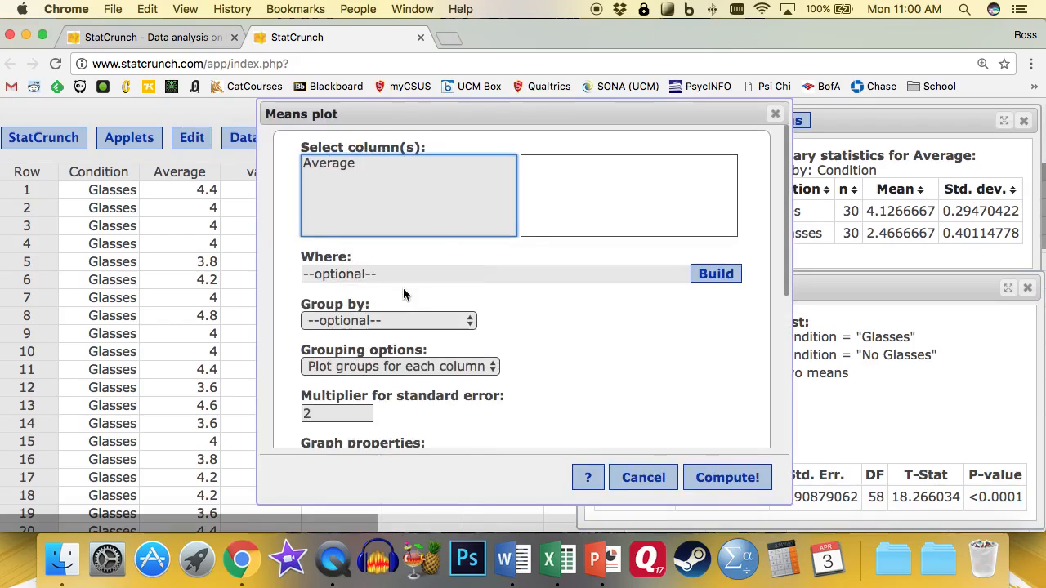
{"action": "left_click", "coordinate": [341, 165]}
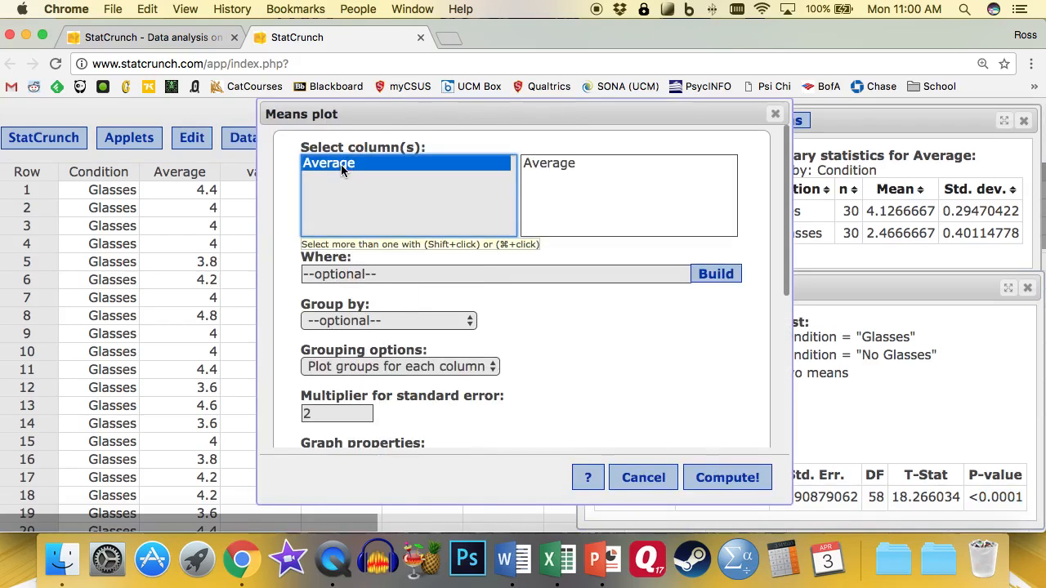
{"action": "left_click", "coordinate": [367, 320]}
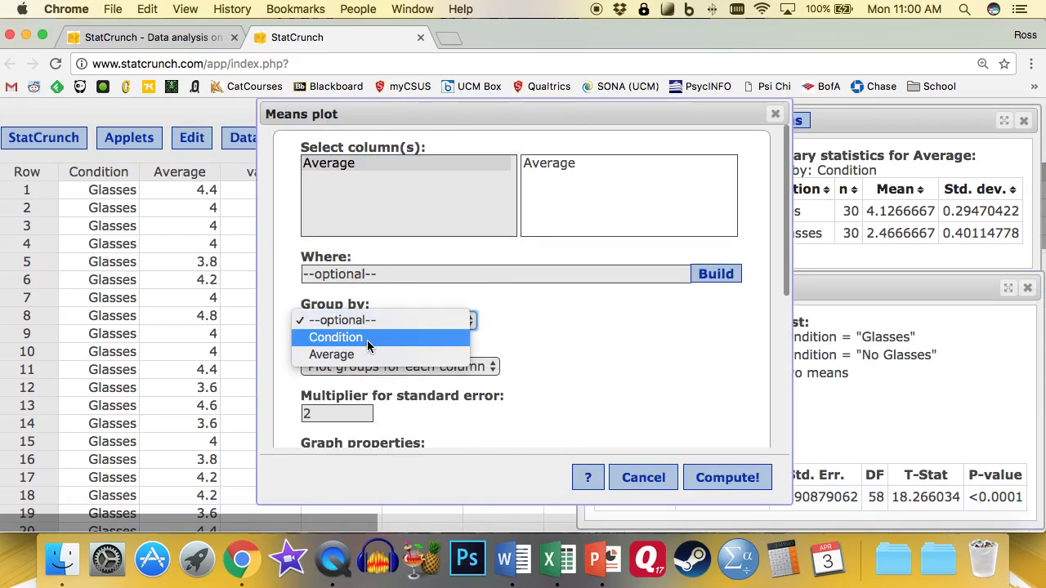
{"action": "left_click", "coordinate": [369, 338]}
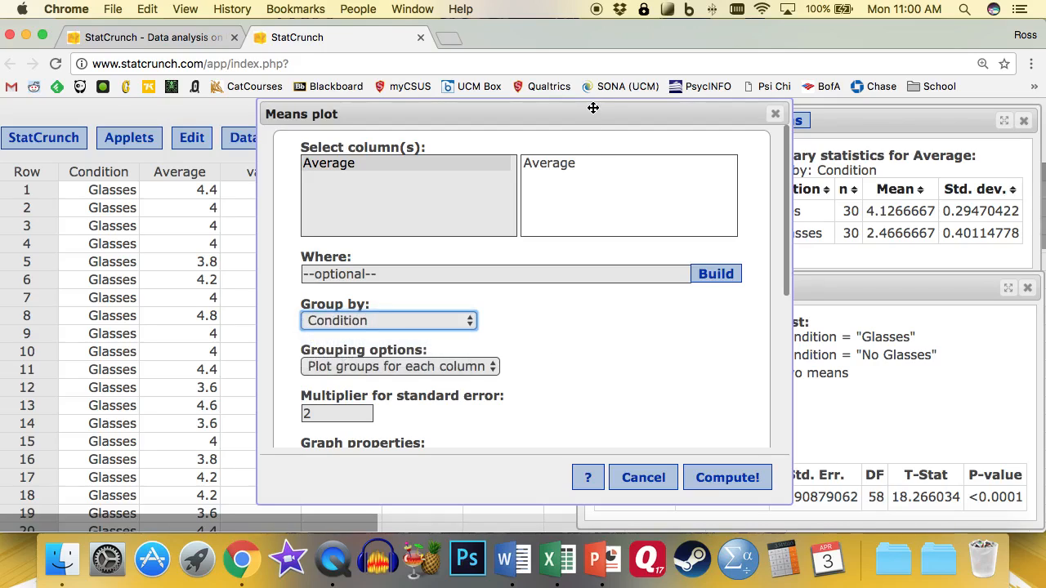
Set the standard error multiplier to 1, compute the means plot and move it clear of the data columns and other results
{"action": "left_click_drag", "start_coordinate": [591, 107], "coordinate": [486, 107]}
{"action": "left_click", "coordinate": [224, 415]}
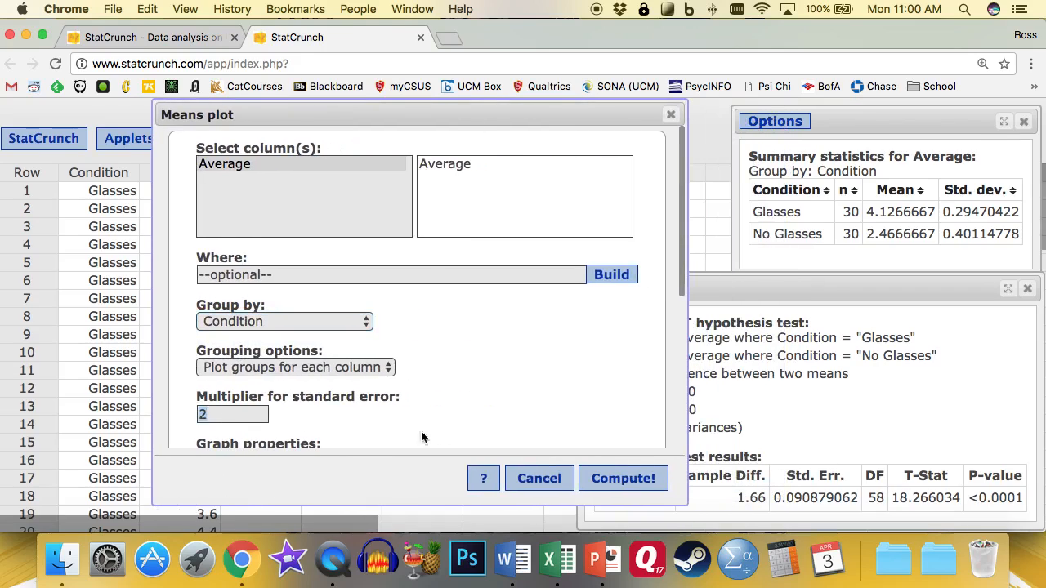
{"action": "type", "text": "1"}
{"action": "left_click", "coordinate": [623, 478]}
{"action": "left_click_drag", "start_coordinate": [862, 233], "coordinate": [315, 130]}
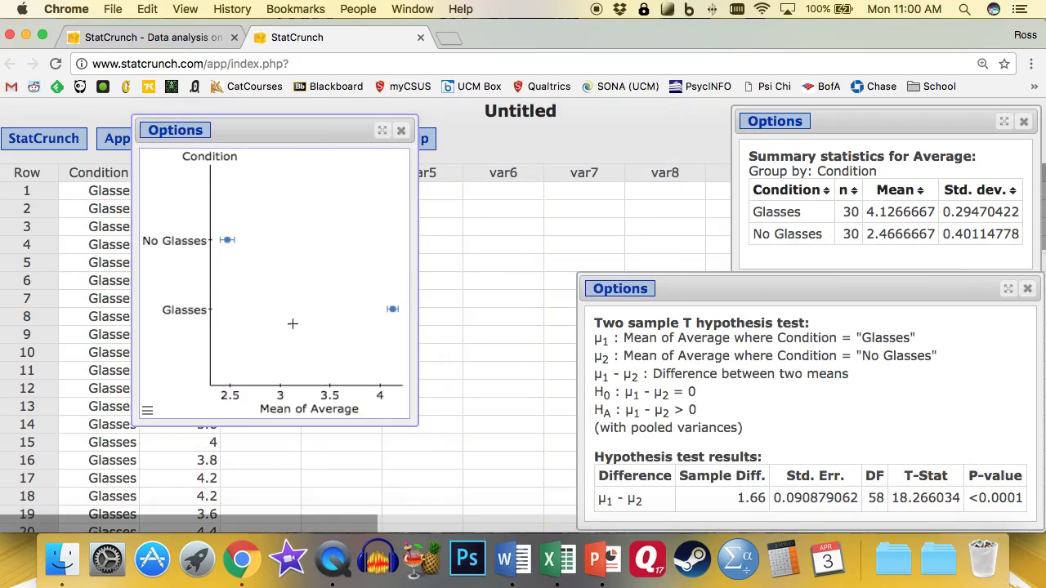
{"action": "left_click_drag", "start_coordinate": [286, 122], "coordinate": [412, 107]}
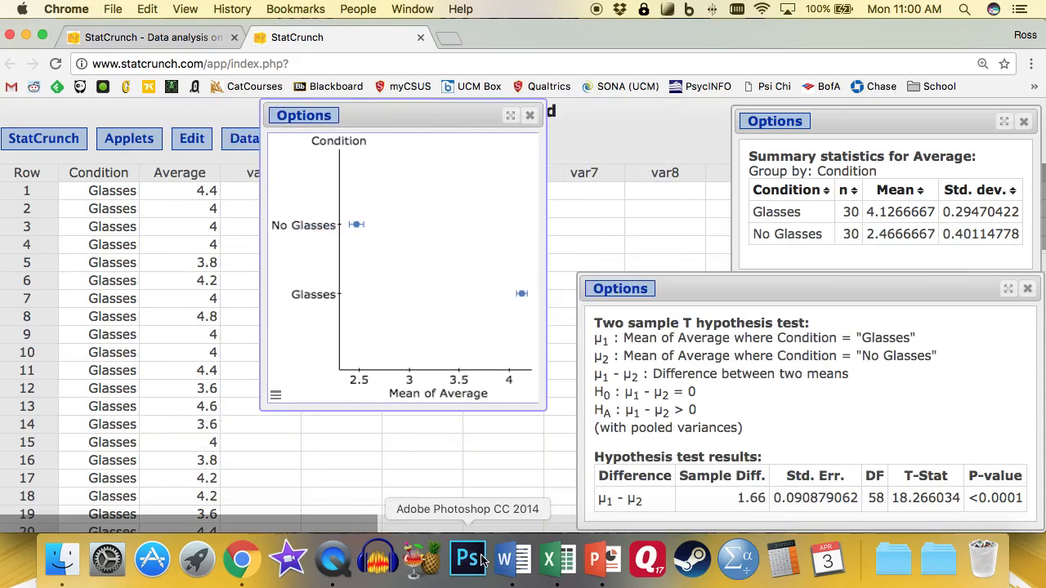
Switch to Microsoft Word, create a blank document and set the font size to 20
{"action": "left_click", "coordinate": [512, 560]}
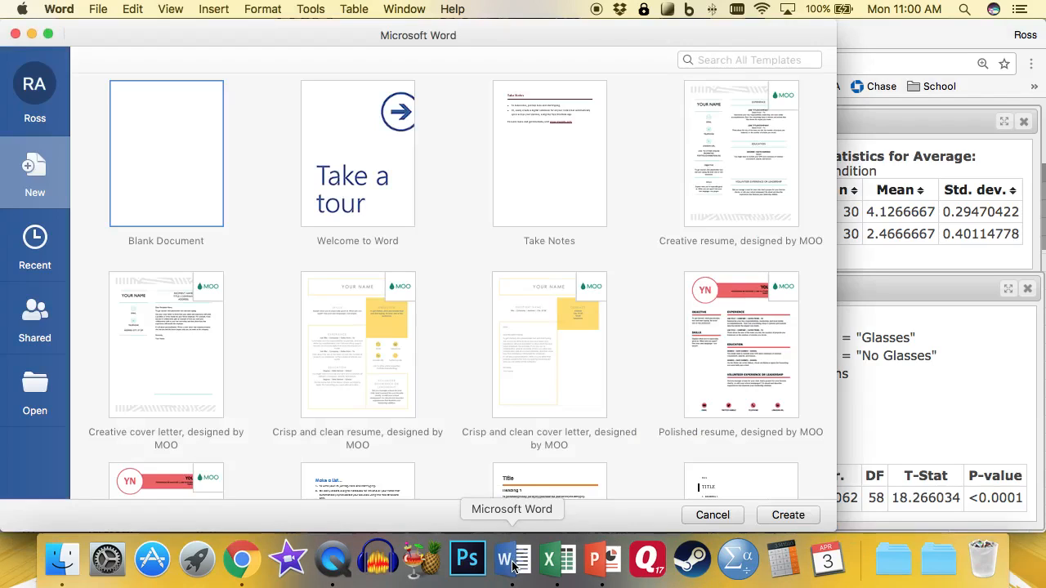
{"action": "double_click", "coordinate": [190, 136]}
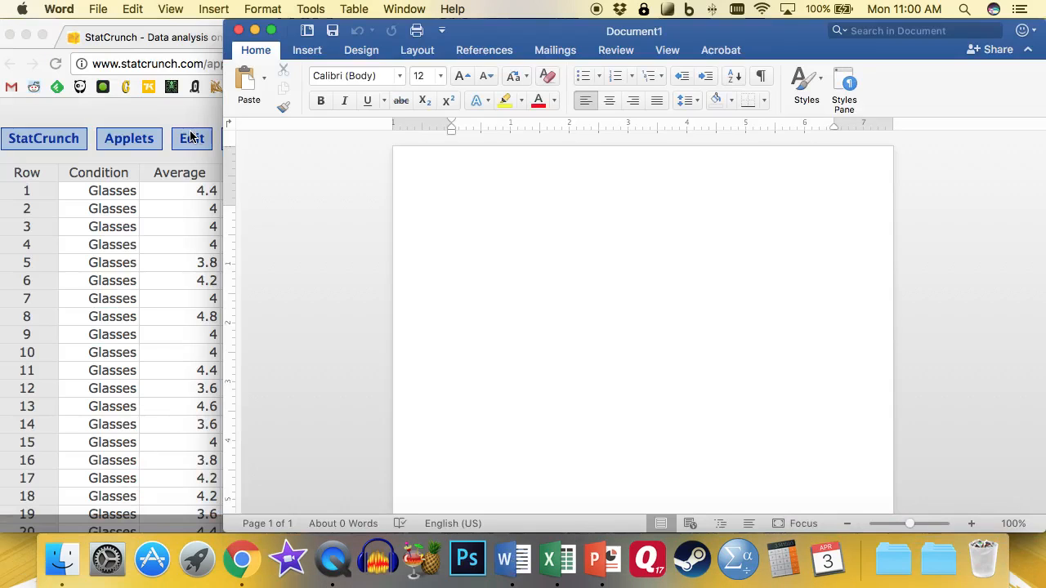
{"action": "left_click", "coordinate": [442, 76]}
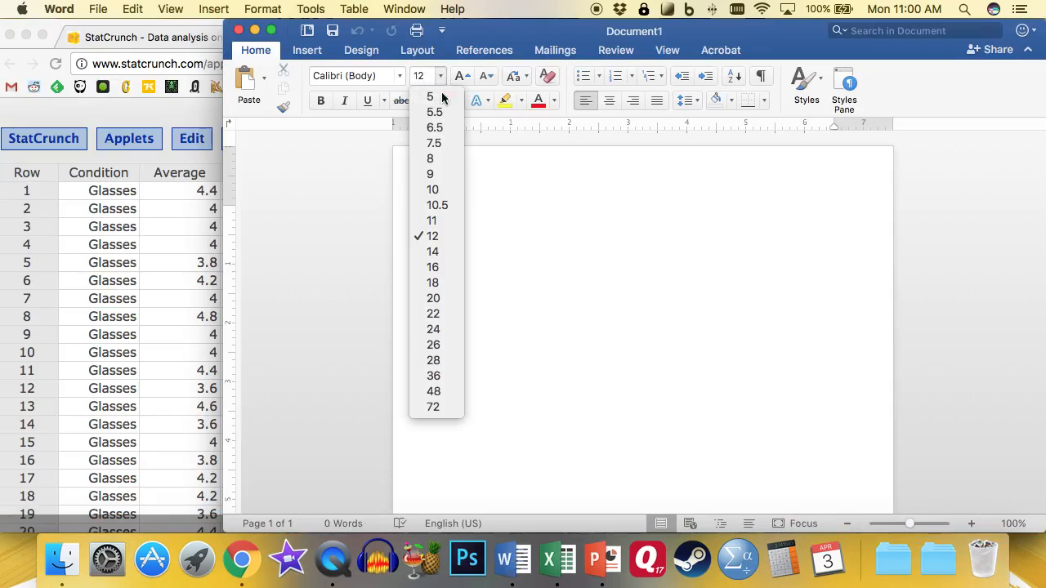
{"action": "left_click", "coordinate": [446, 300]}
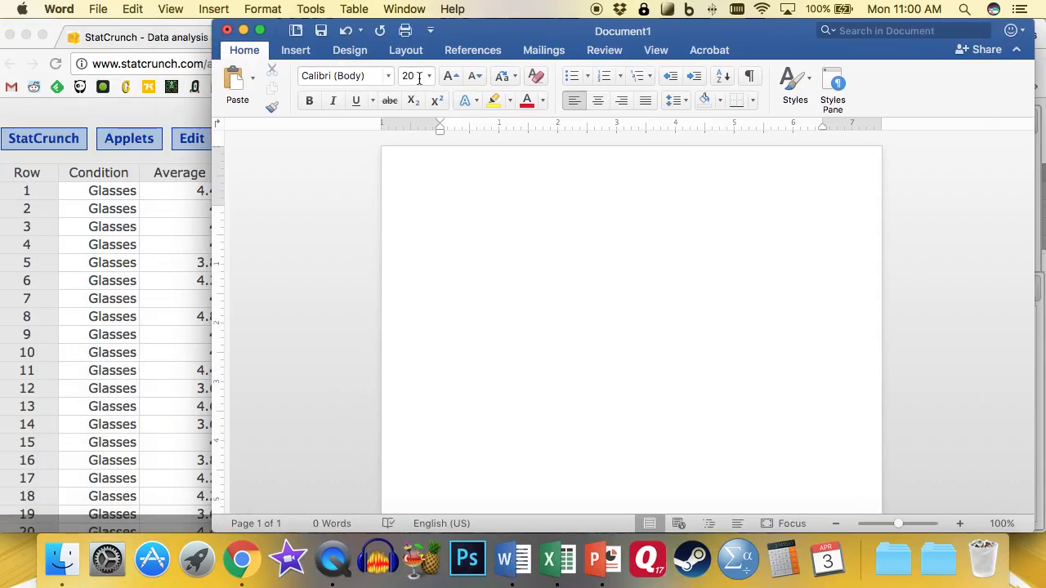
Set the font size to 24 and enter the opening words "There was a"
{"action": "left_click", "coordinate": [420, 76]}
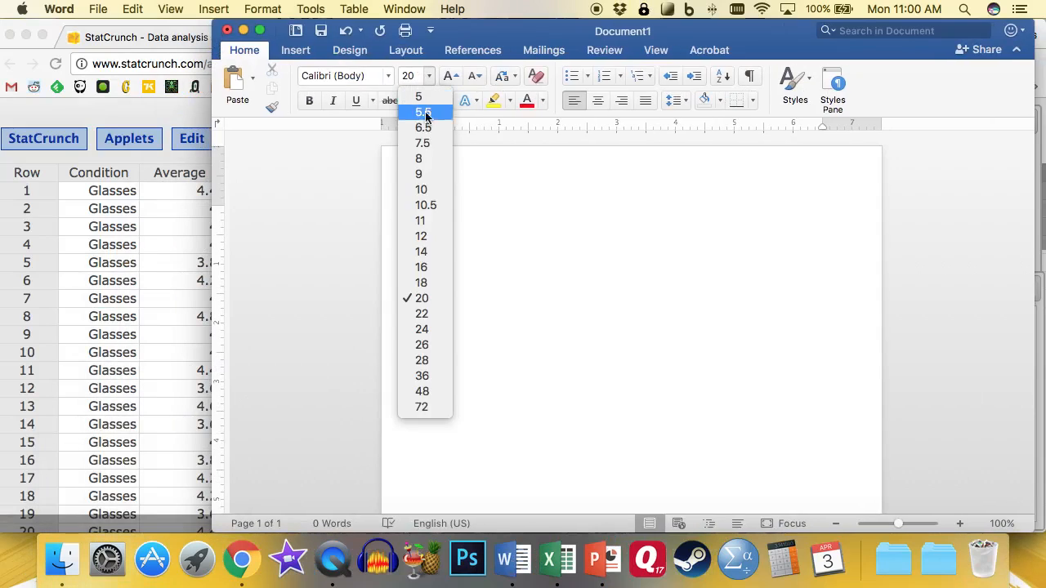
{"action": "left_click", "coordinate": [436, 330]}
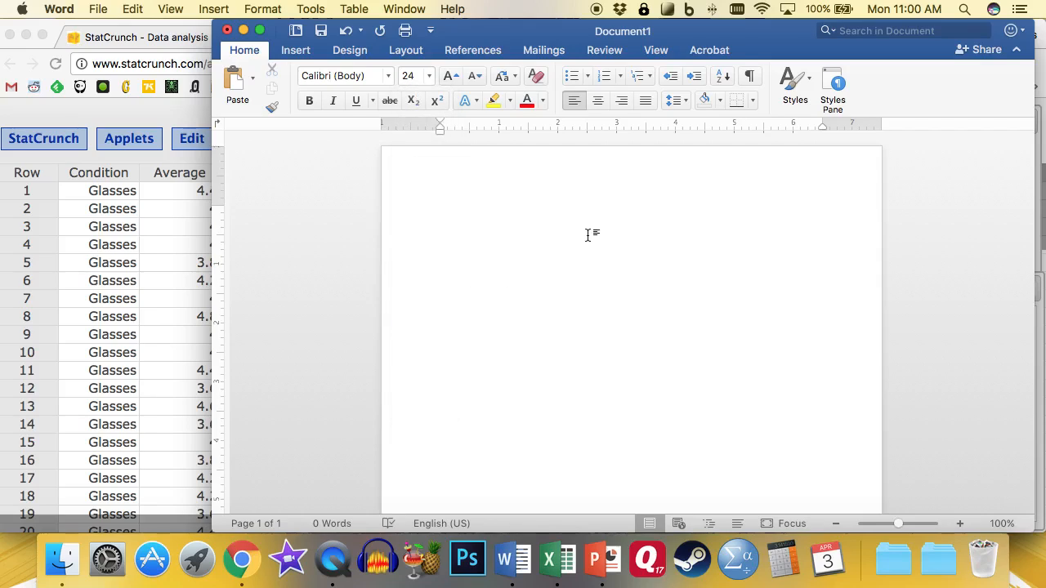
{"action": "type", "text": "There was a"}
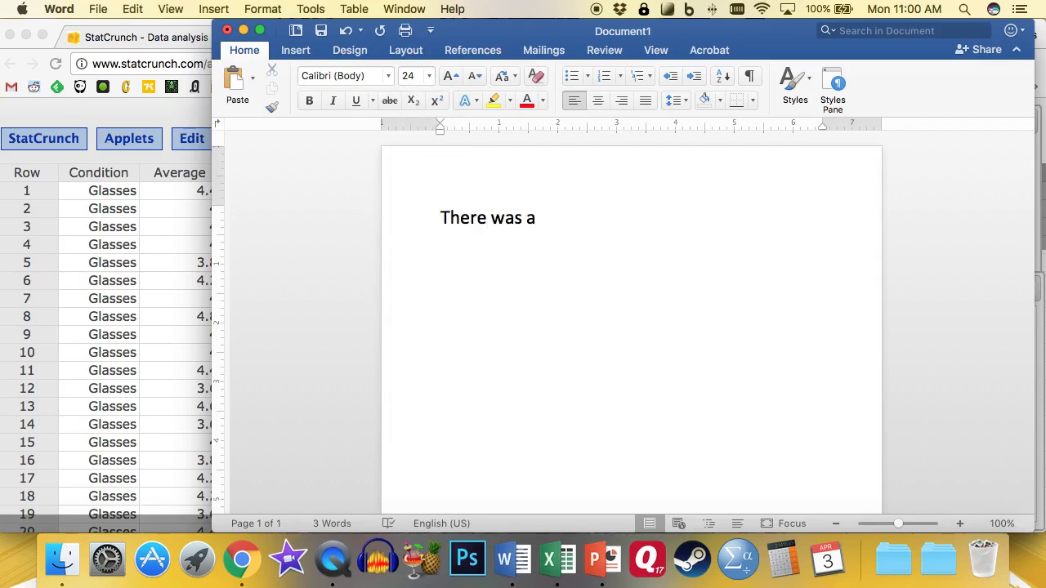
Replace the draft text with "The target where the glasses was perceived as significantly more trustworthy than the target not wearing glasses."
{"action": "key", "text": "super+a"}
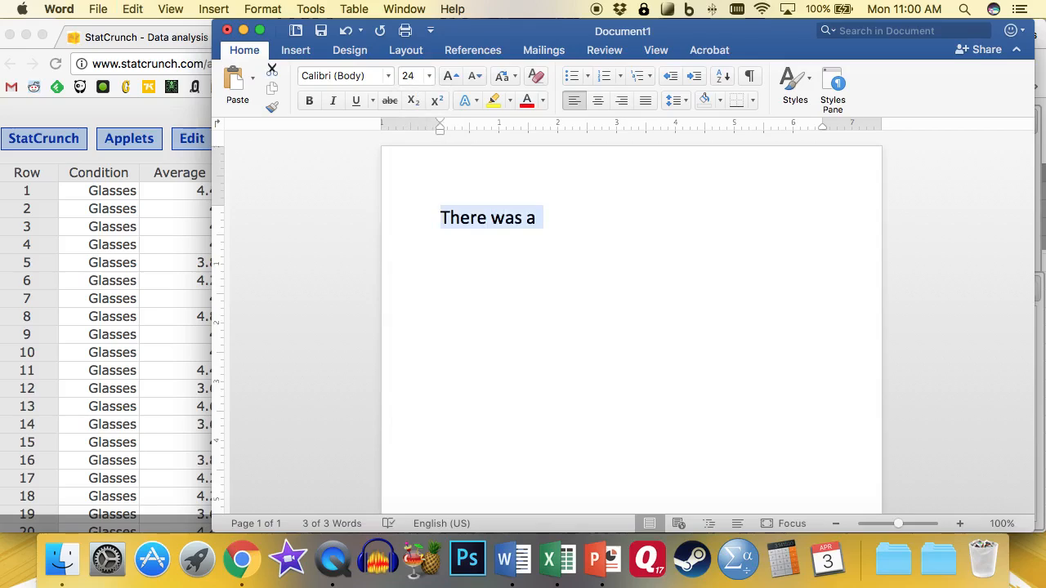
{"action": "type", "text": "T"}
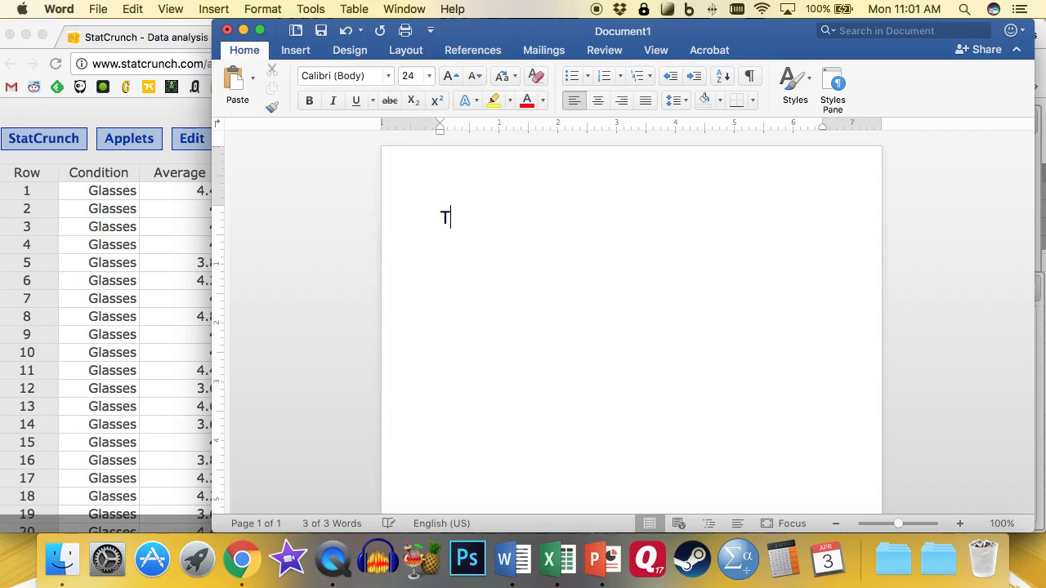
{"action": "type", "text": "he target where the c"}
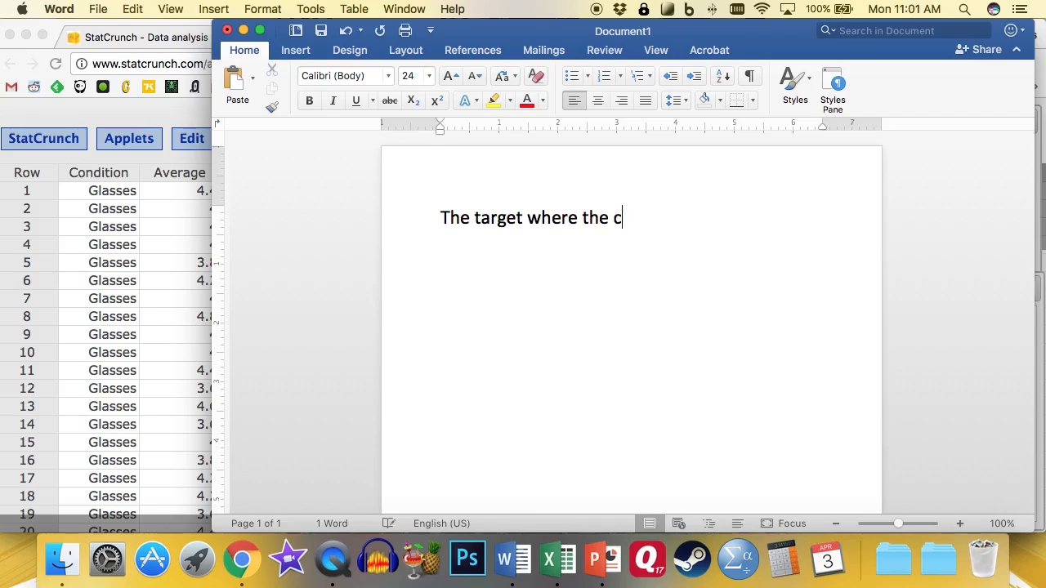
{"action": "key", "text": "BackSpace"}
{"action": "type", "text": "glasses was pe"}
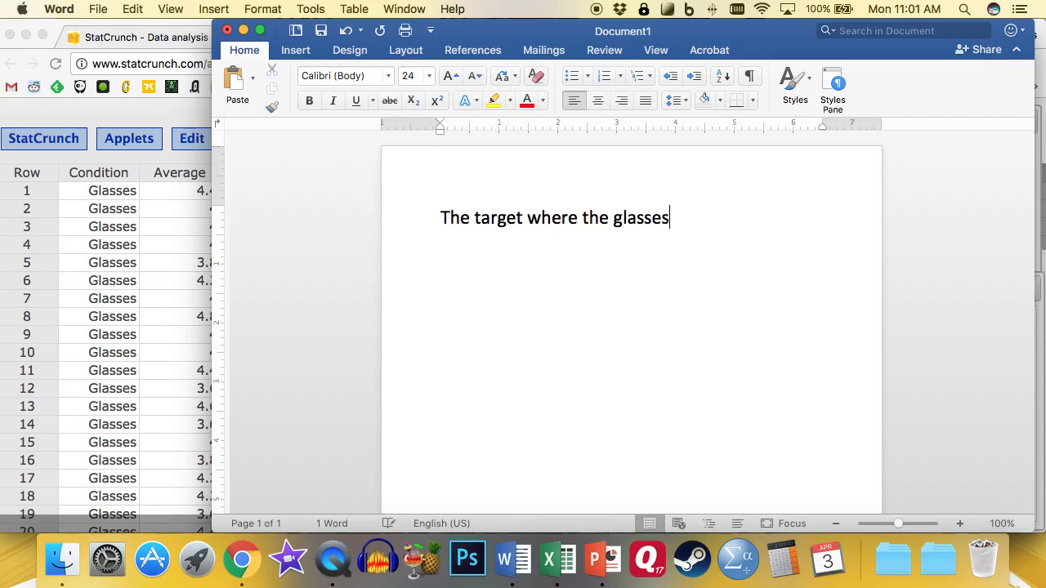
{"action": "key", "text": "BackSpace"}
{"action": "type", "text": "as perceived as signifc"}
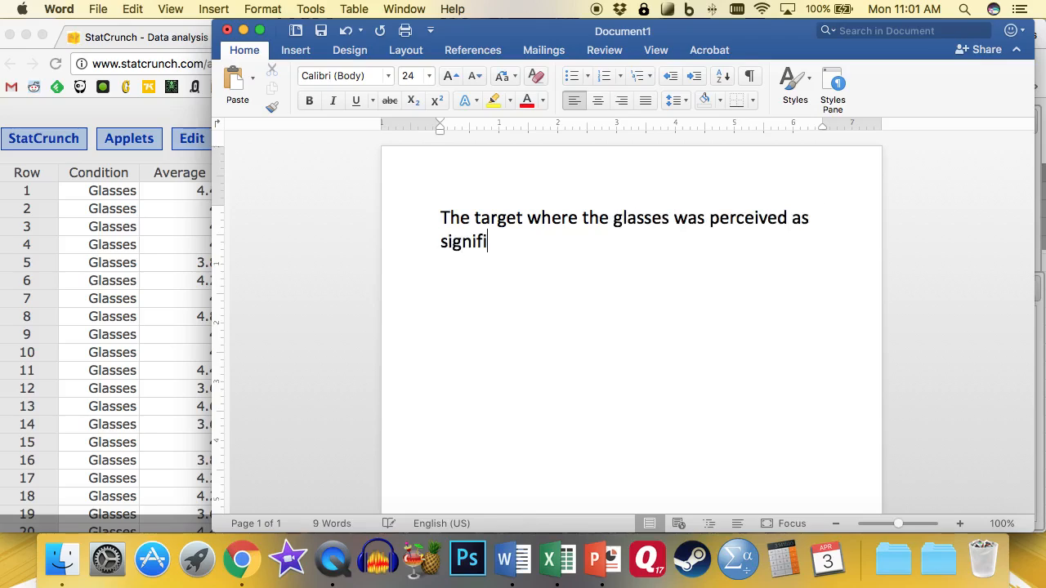
{"action": "type", "text": "cantly more trustworth"}
{"action": "type", "text": "y than the target n"}
{"action": "type", "text": "ot wher"}
{"action": "key", "text": "BackSpace"}
{"action": "key", "text": "BackSpace"}
{"action": "key", "text": "BackSpace"}
{"action": "type", "text": "earing glasses."}
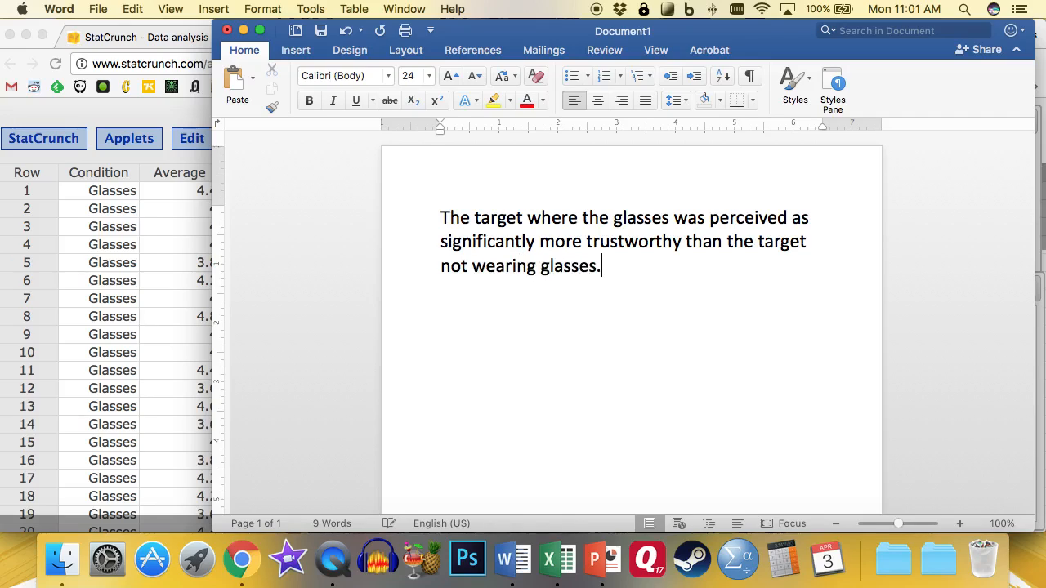
Change "where the" to "wearing" in the sentence and move the document window so the StatCrunch summary statistics and T test results show beside it
{"action": "left_click_drag", "start_coordinate": [532, 217], "coordinate": [612, 217]}
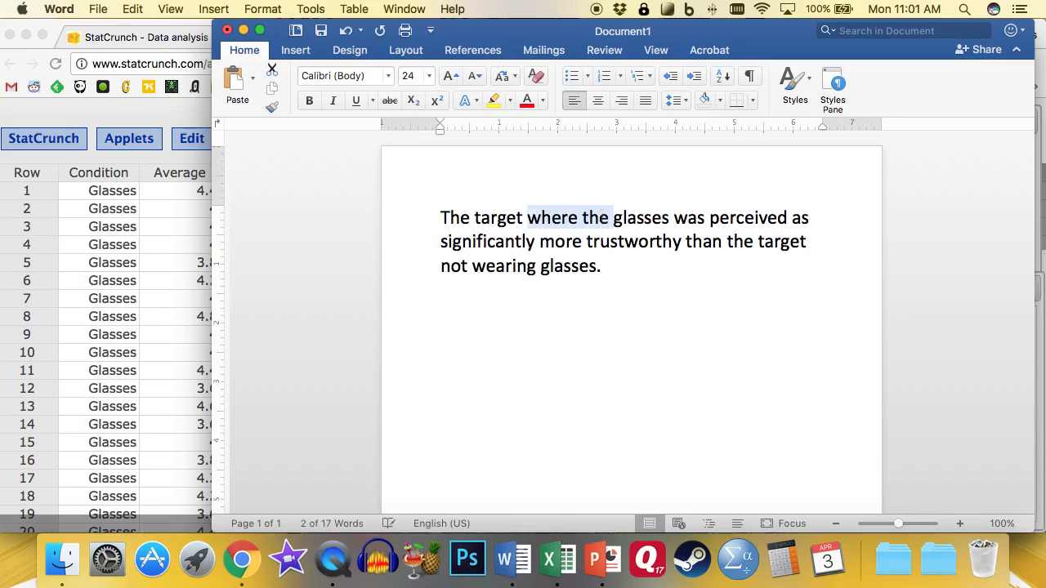
{"action": "type", "text": "wearing"}
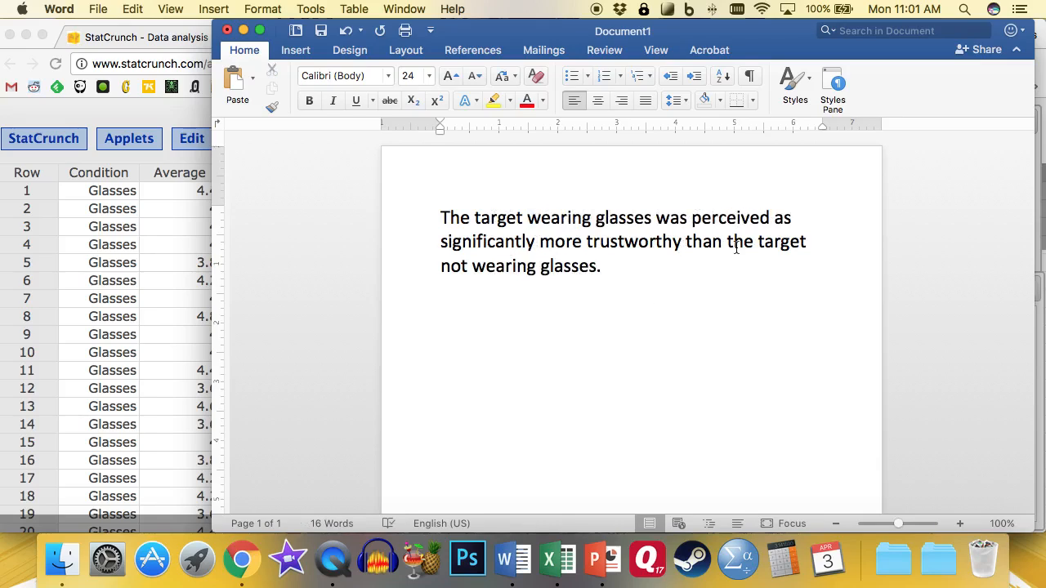
{"action": "double_click", "coordinate": [692, 33]}
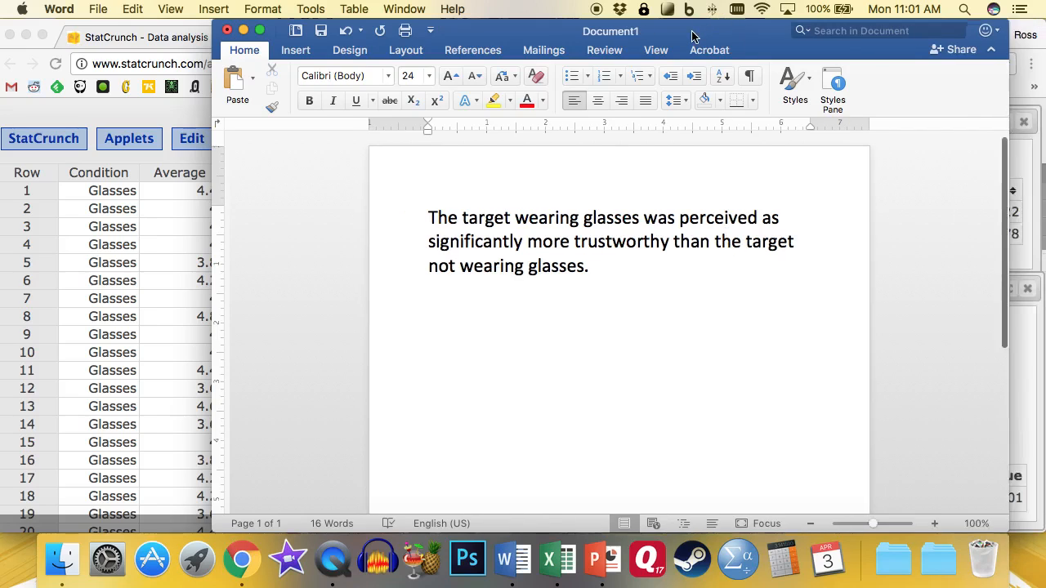
{"action": "left_click_drag", "start_coordinate": [494, 35], "coordinate": [401, 3]}
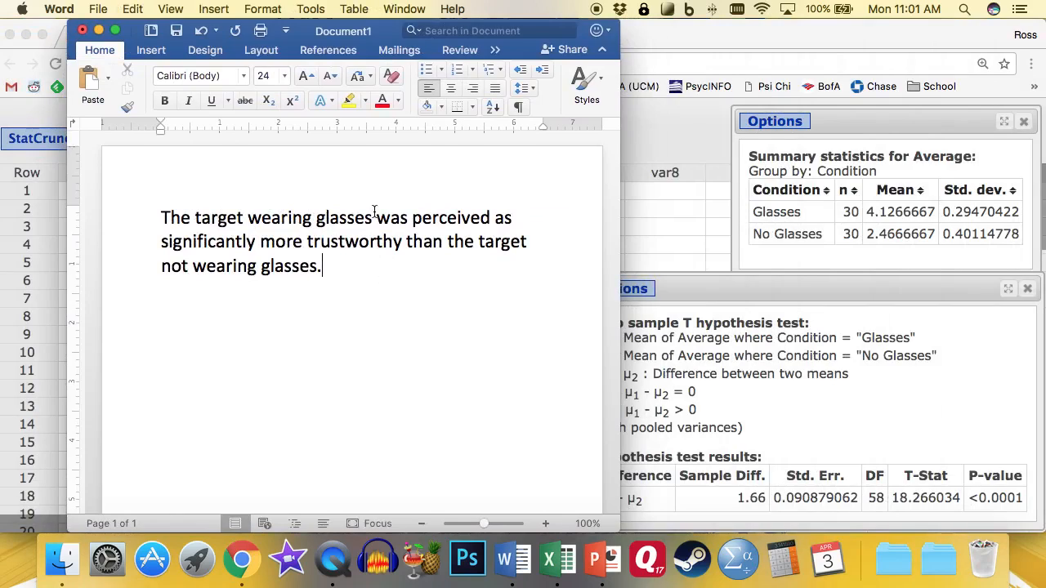
Insert the placeholder "(M; SD)" after "trustworthy" and again after the final "glasses"
{"action": "left_click_drag", "start_coordinate": [377, 219], "coordinate": [373, 219]}
{"action": "left_click", "coordinate": [403, 239]}
{"action": "type", "text": "(M; SD)"}
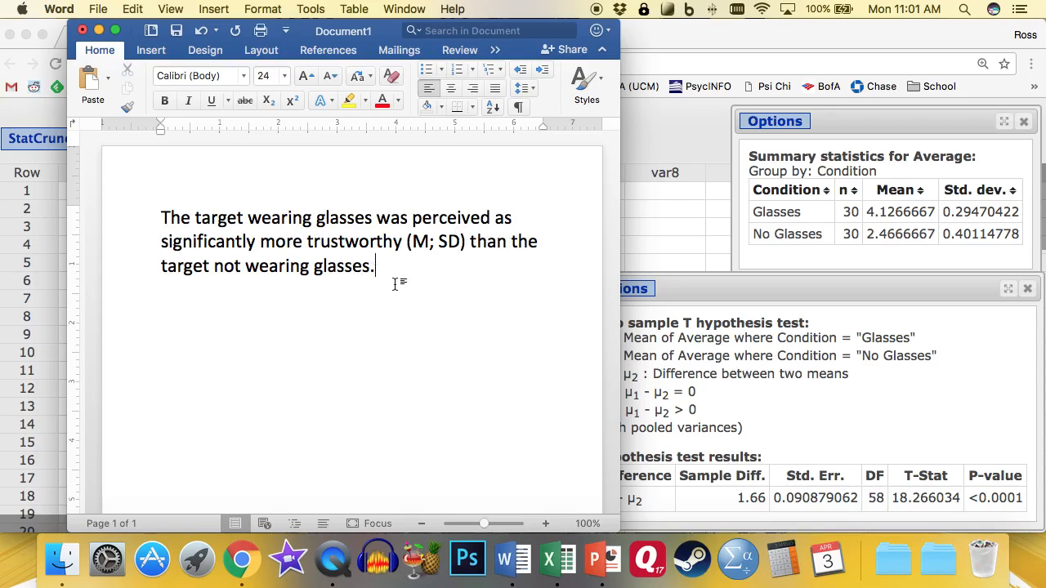
{"action": "left_click", "coordinate": [371, 267]}
{"action": "type", "text": "(M; SD)"}
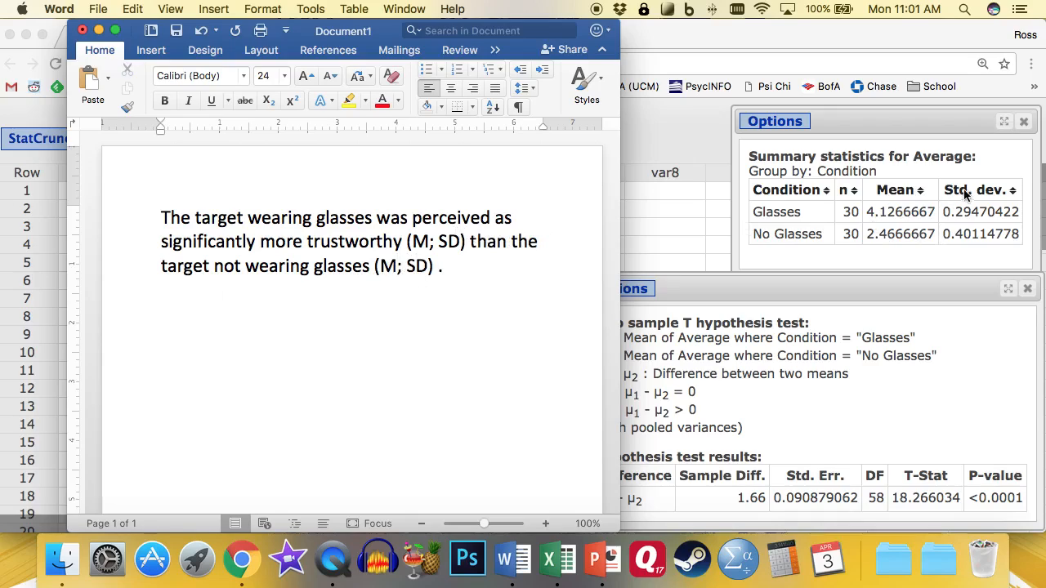
Move the summary statistics window clear of the T test results and complete the first placeholder as "(M = 4.13; SD = 0.30)"
{"action": "mouse_move", "coordinate": [890, 125]}
{"action": "left_mouse_down"}
{"action": "mouse_move", "coordinate": [882, 118]}
{"action": "mouse_move", "coordinate": [894, 109]}
{"action": "left_mouse_up"}
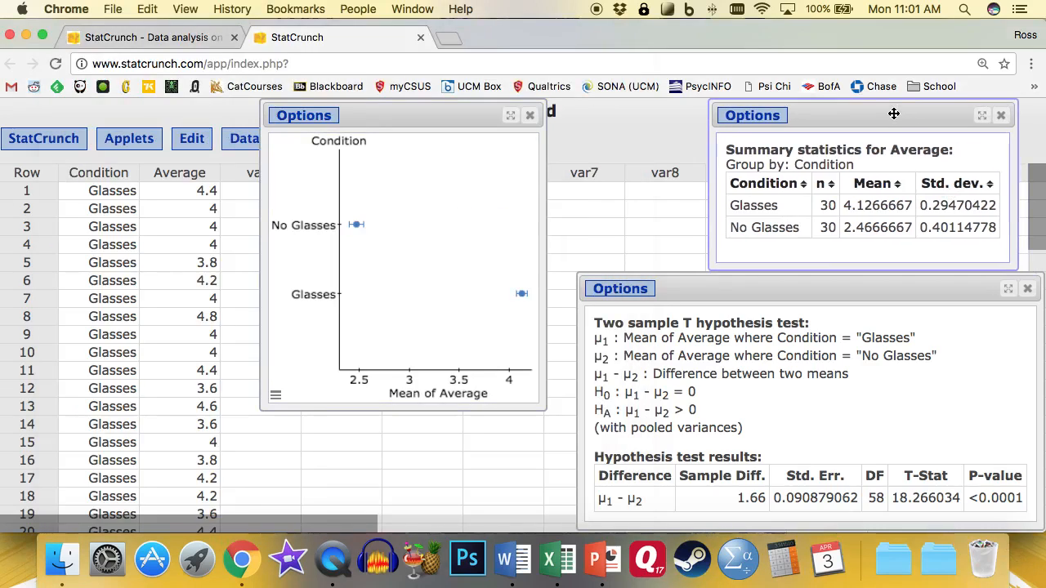
{"action": "left_click", "coordinate": [322, 240]}
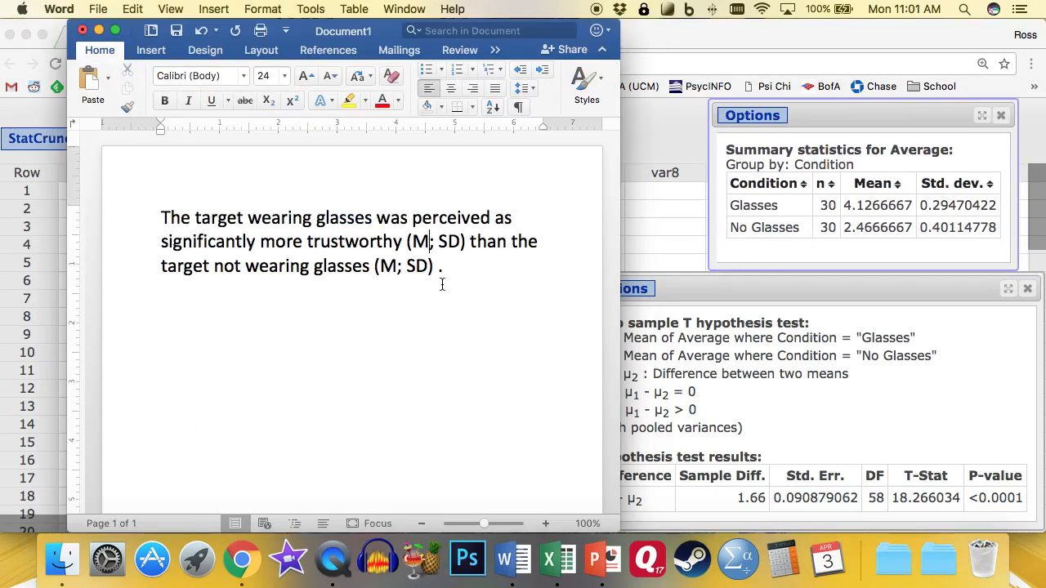
{"action": "type", "text": "= "}
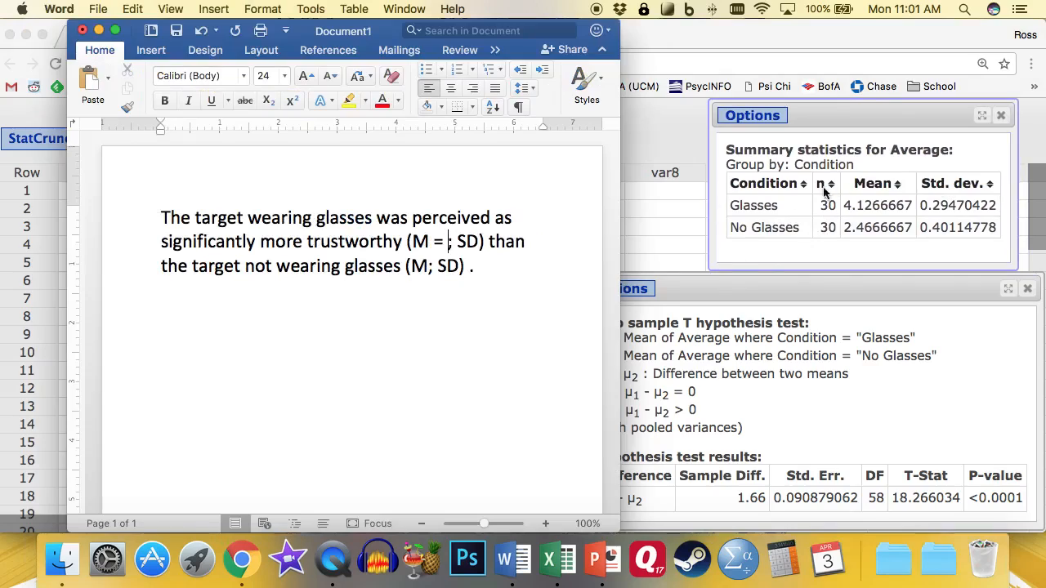
{"action": "type", "text": "4.14"}
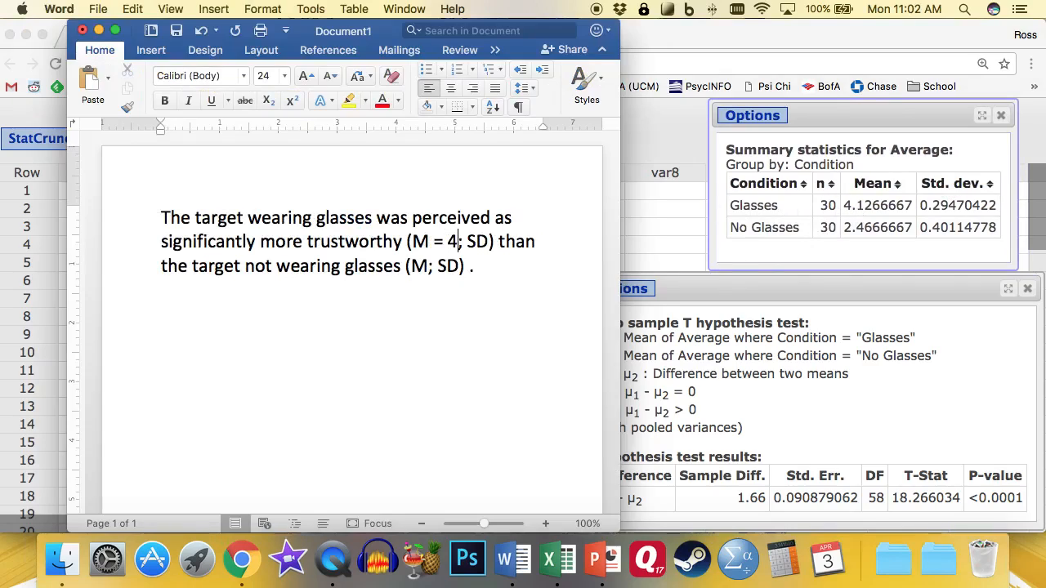
{"action": "key", "text": "Right"}
{"action": "key", "text": "Right"}
{"action": "type", "text": "= "}
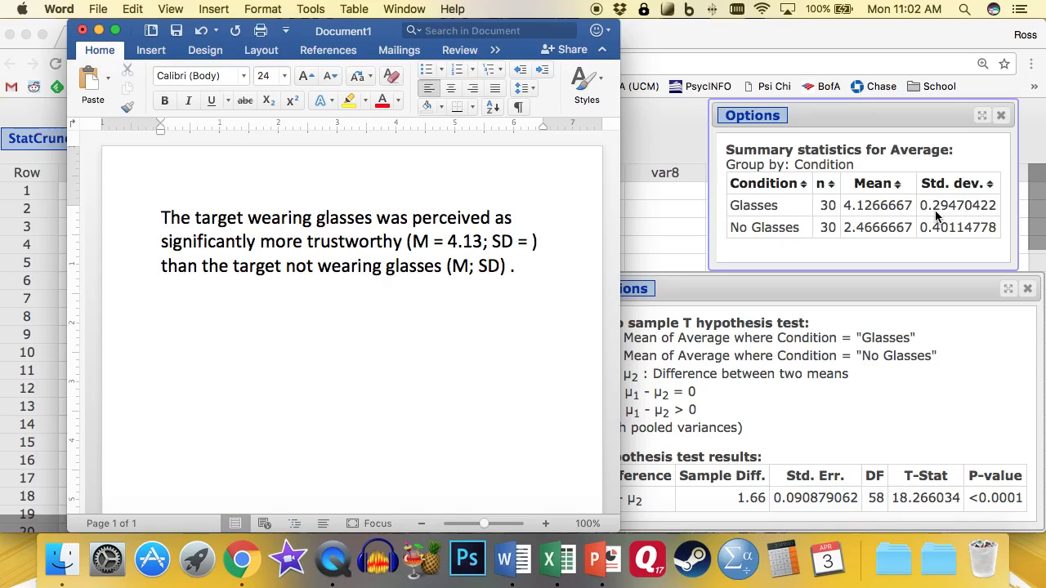
{"action": "type", "text": "0.30) than the target not wearing glasses (M;"}
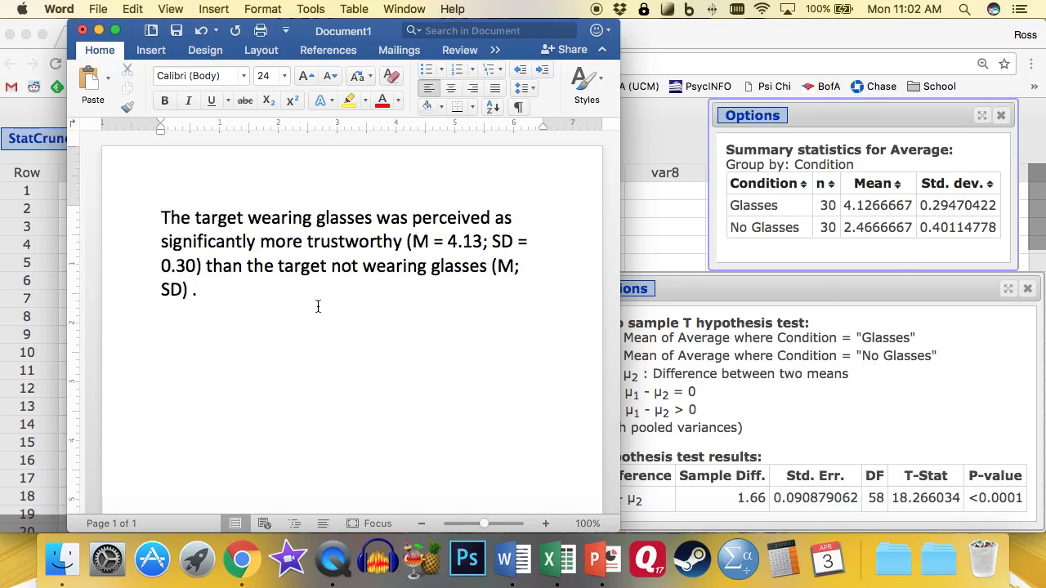
Complete the second placeholder for the target not wearing glasses as "(M = 2.47; SD = 0.40)"
{"action": "left_click", "coordinate": [514, 274]}
{"action": "type", "text": "= 2.47"}
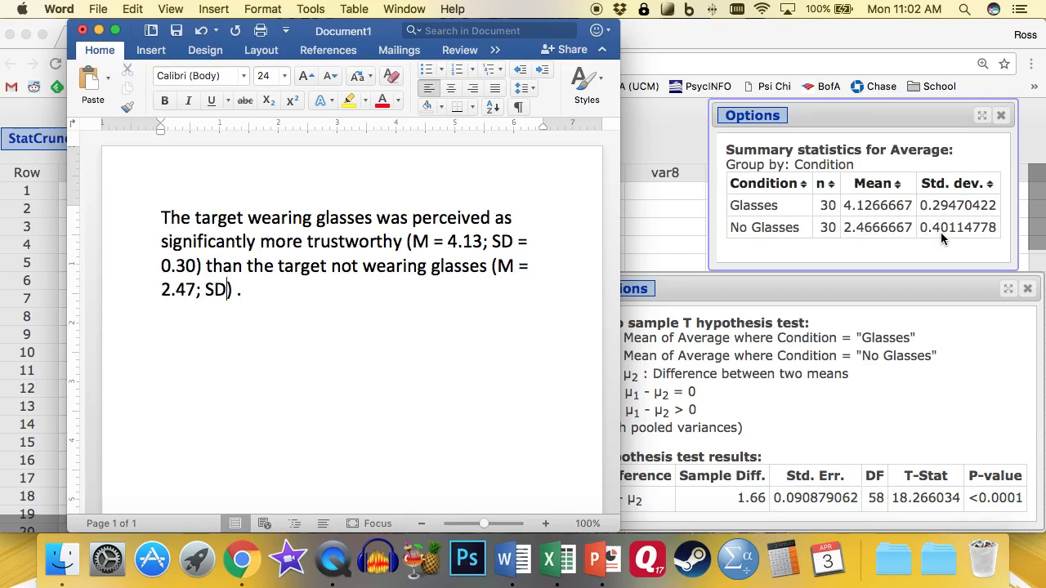
{"action": "type", "text": "= 0.40"}
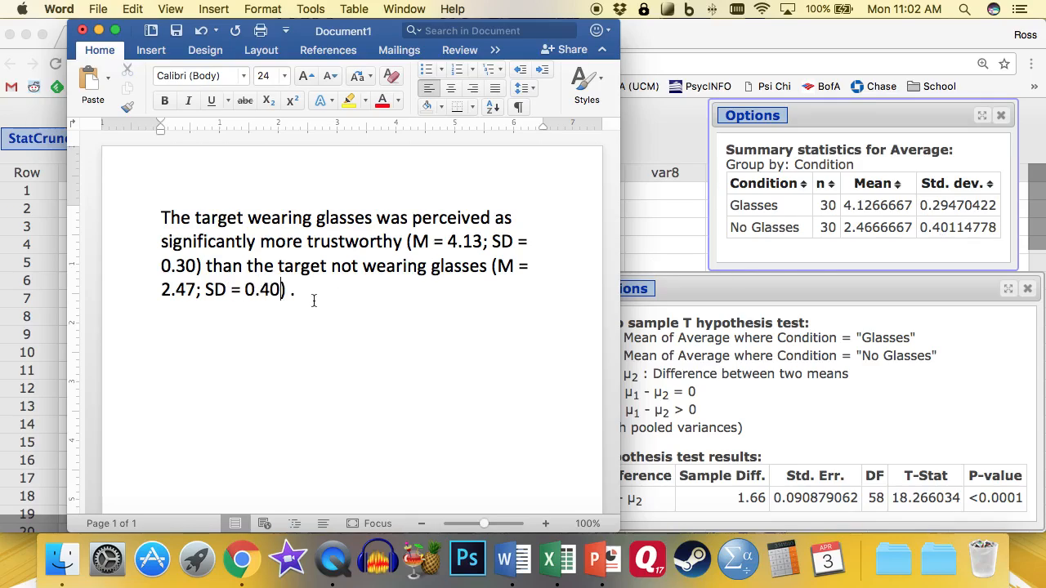
{"action": "left_click", "coordinate": [245, 290]}
{"action": "left_click_drag", "start_coordinate": [171, 265], "coordinate": [162, 265]}
{"action": "left_click_drag", "start_coordinate": [254, 289], "coordinate": [245, 290]}
{"action": "left_click", "coordinate": [245, 290]}
{"action": "left_click_drag", "start_coordinate": [245, 290], "coordinate": [255, 290]}
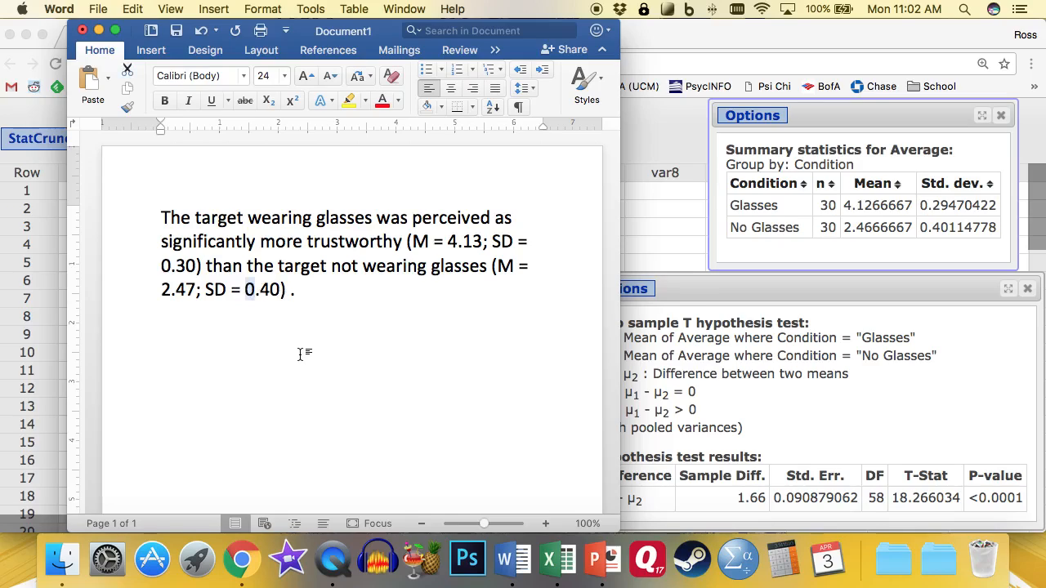
Add the T test result ", t (58) = 18.27, p < .01" at the end of the sentence
{"action": "left_click", "coordinate": [286, 290]}
{"action": "type", "text": ", t ()"}
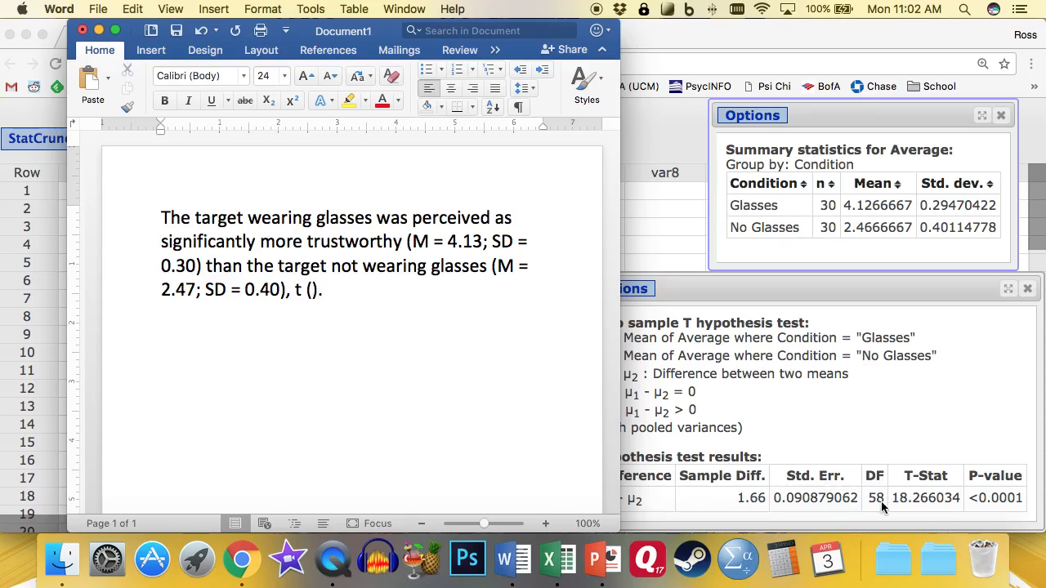
{"action": "type", "text": "58) ="}
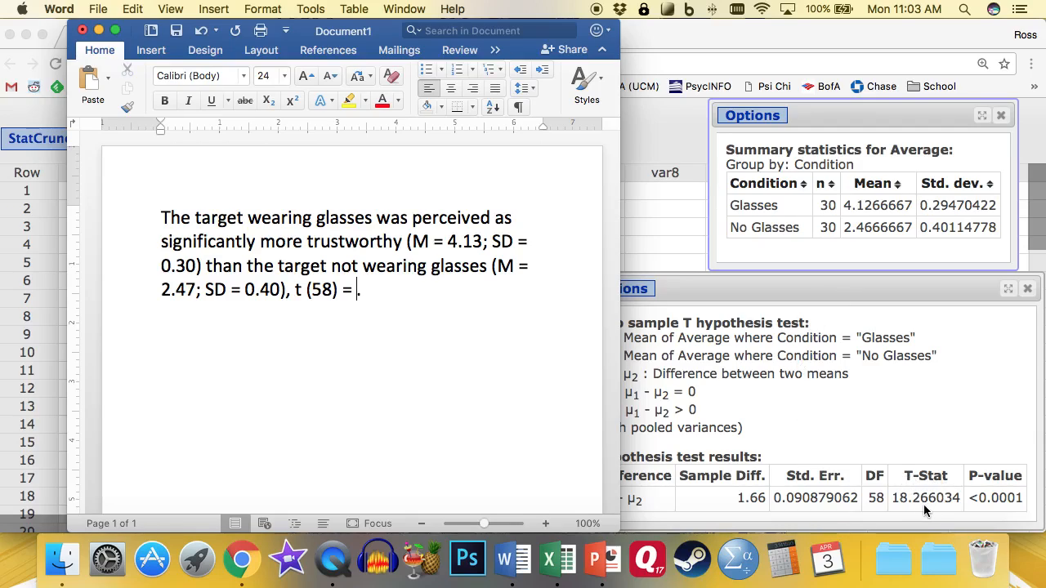
{"action": "type", "text": "18.27, p ="}
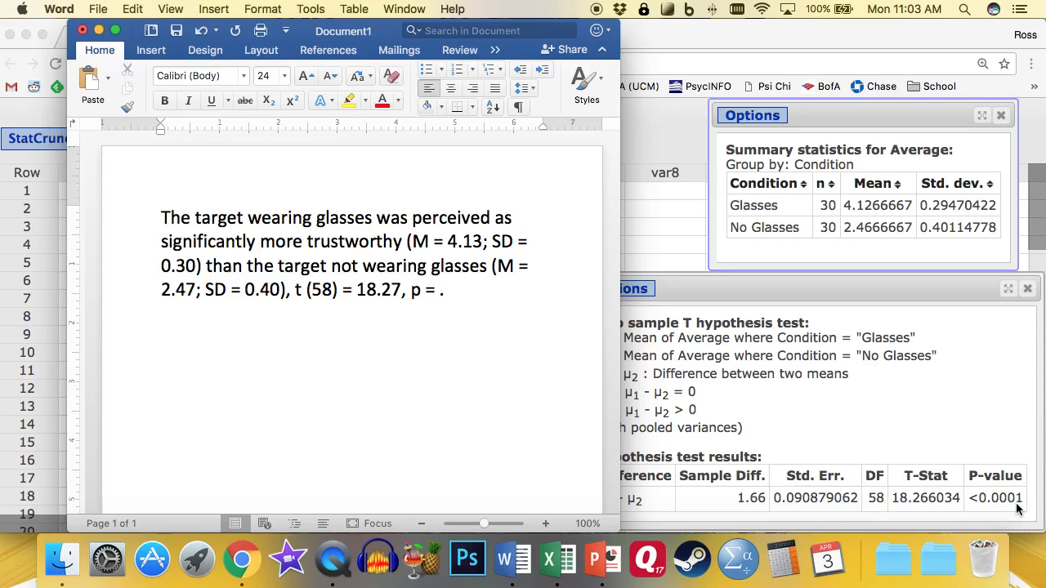
{"action": "type", "text": ".01."}
{"action": "left_click_drag", "start_coordinate": [436, 290], "coordinate": [424, 291]}
{"action": "type", "text": "<"}
{"action": "left_click", "coordinate": [501, 294]}
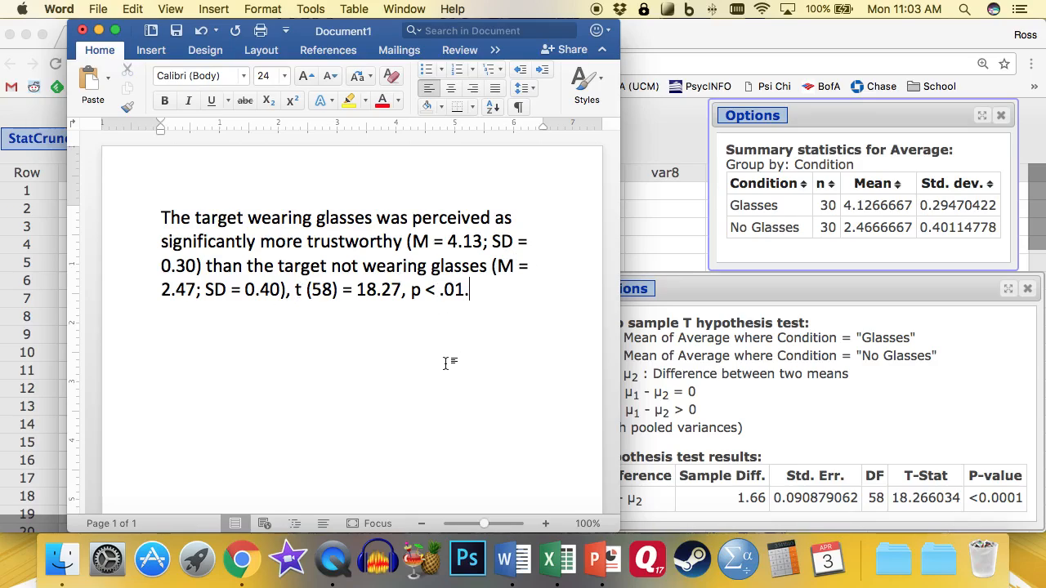
Italicize the statistical symbols in the sentence: both M, both SD, t and p
{"action": "double_click", "coordinate": [423, 241]}
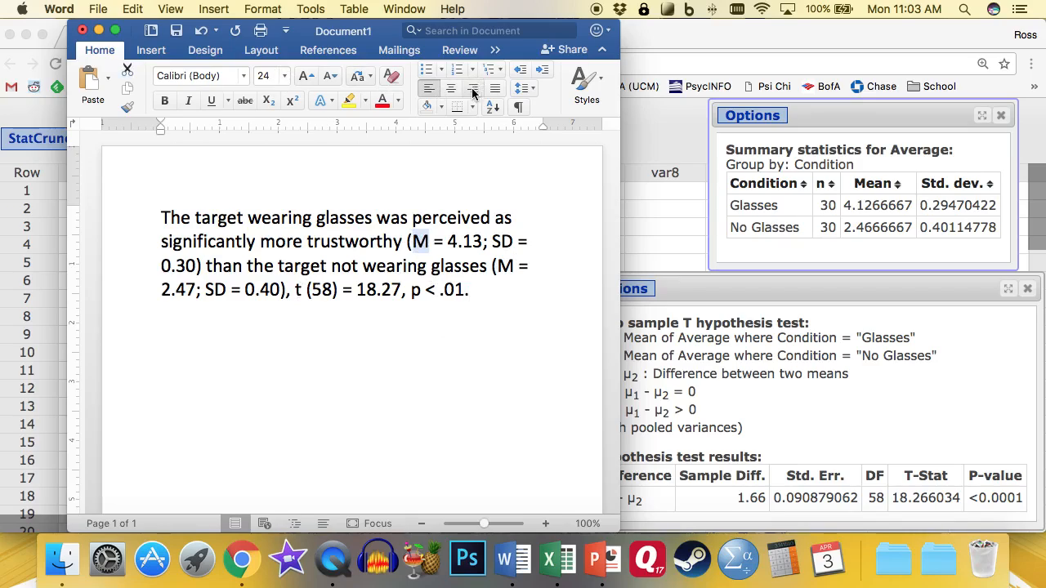
{"action": "left_click", "coordinate": [188, 100]}
{"action": "double_click", "coordinate": [500, 240]}
{"action": "left_click", "coordinate": [188, 100]}
{"action": "double_click", "coordinate": [504, 266]}
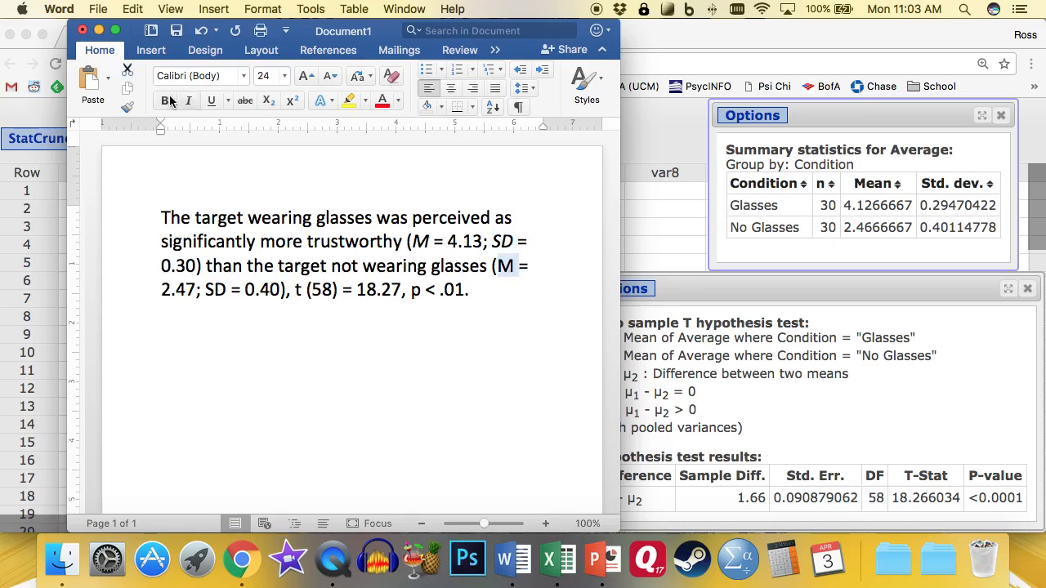
{"action": "left_click", "coordinate": [188, 100]}
{"action": "double_click", "coordinate": [215, 290]}
{"action": "left_click", "coordinate": [188, 100]}
{"action": "double_click", "coordinate": [298, 290]}
{"action": "left_click", "coordinate": [188, 100]}
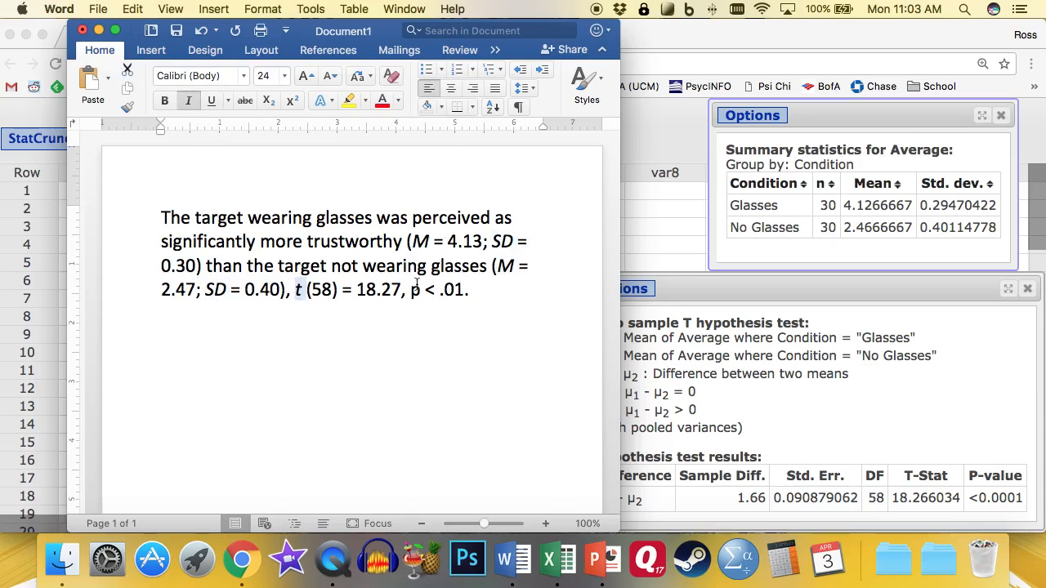
{"action": "double_click", "coordinate": [415, 290]}
{"action": "left_click", "coordinate": [188, 99]}
Move the document window to uncover the StatCrunch data columns and add "(Figure 1)" before the sentence's final period
{"action": "left_click", "coordinate": [482, 291]}
{"action": "left_click_drag", "start_coordinate": [366, 31], "coordinate": [701, 31]}
{"action": "type", "text": "("}
{"action": "type", "text": "Figure 1)"}
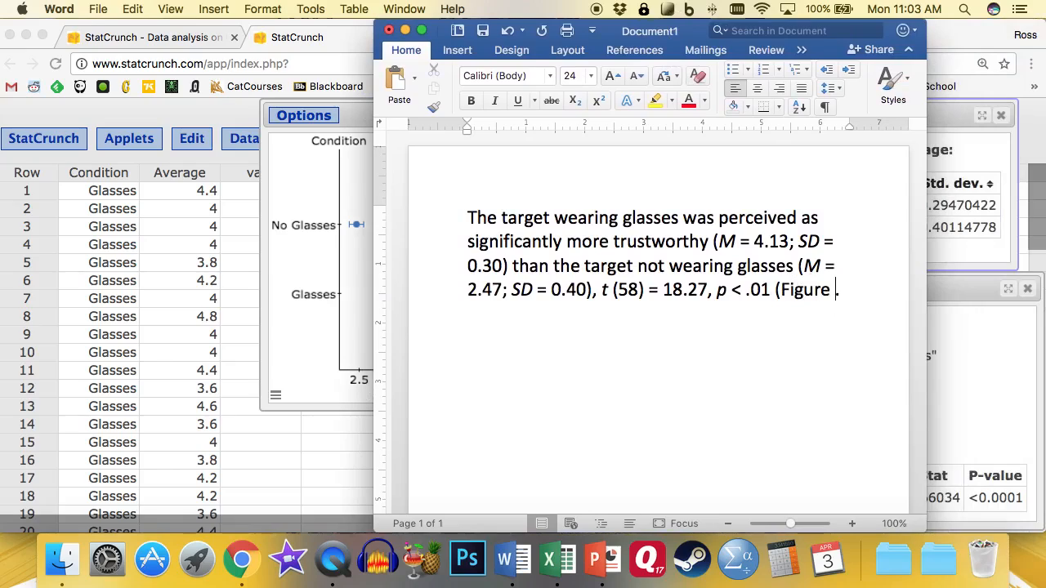
{"action": "key", "text": "Right"}
Add blank lines after the results sentence and insert a page break to start a new page for the figure
{"action": "key", "text": "Return"}
{"action": "key", "text": "Return"}
{"action": "key", "text": "Return"}
{"action": "key", "text": "Return"}
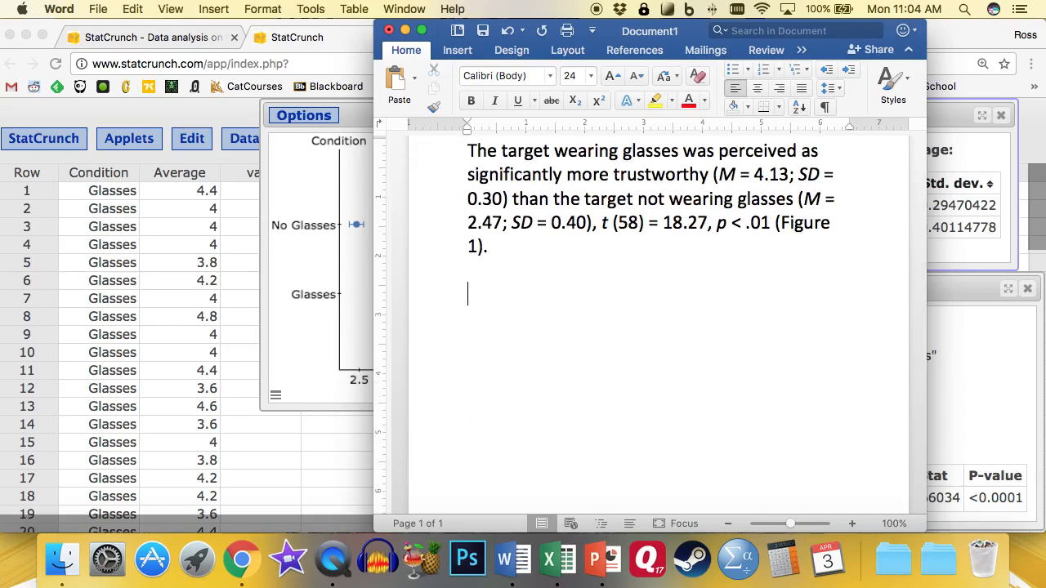
{"action": "left_click", "coordinate": [459, 50]}
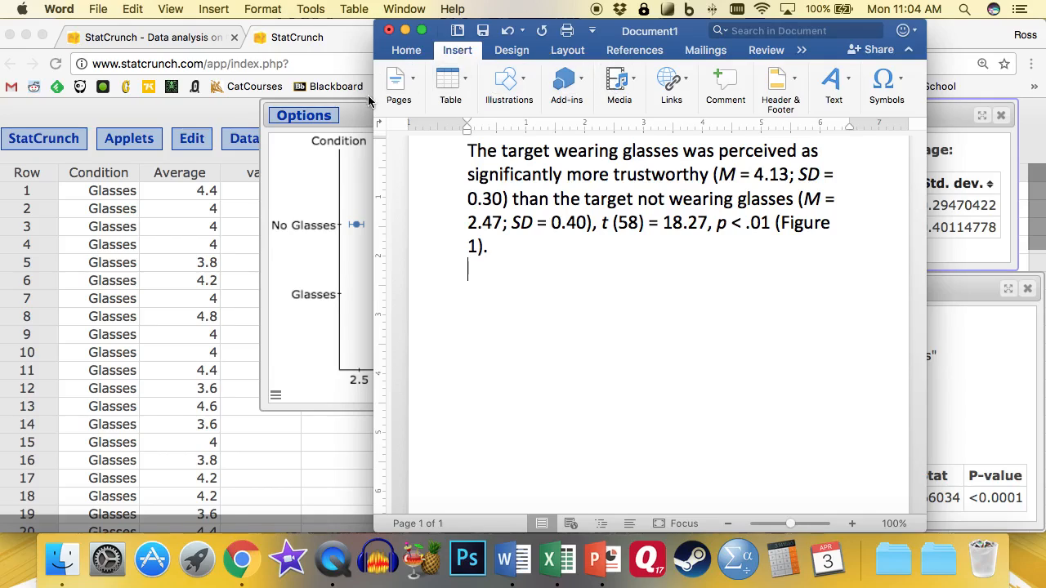
{"action": "left_click", "coordinate": [215, 9]}
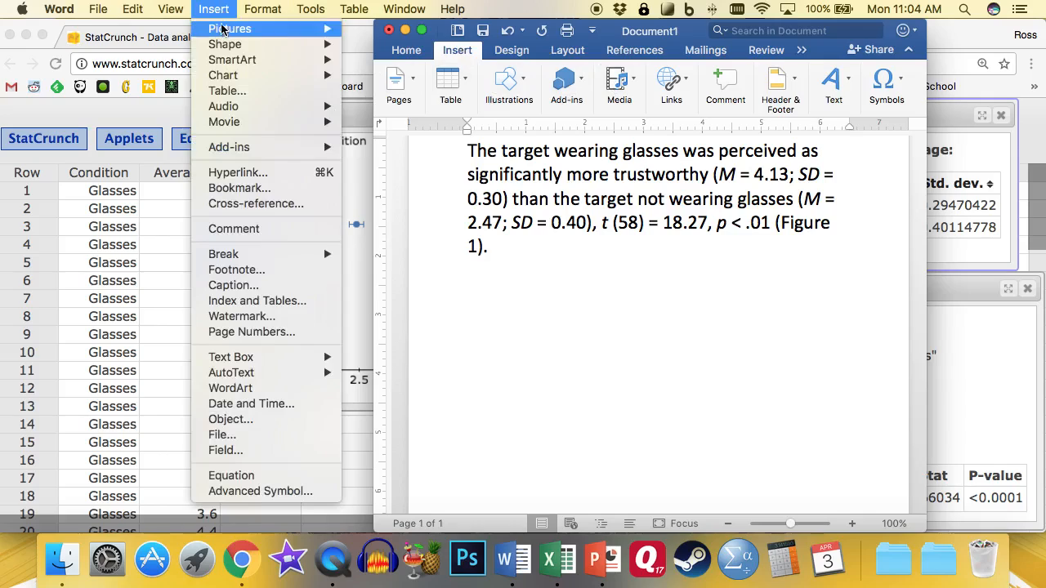
{"action": "mouse_move", "coordinate": [282, 254]}
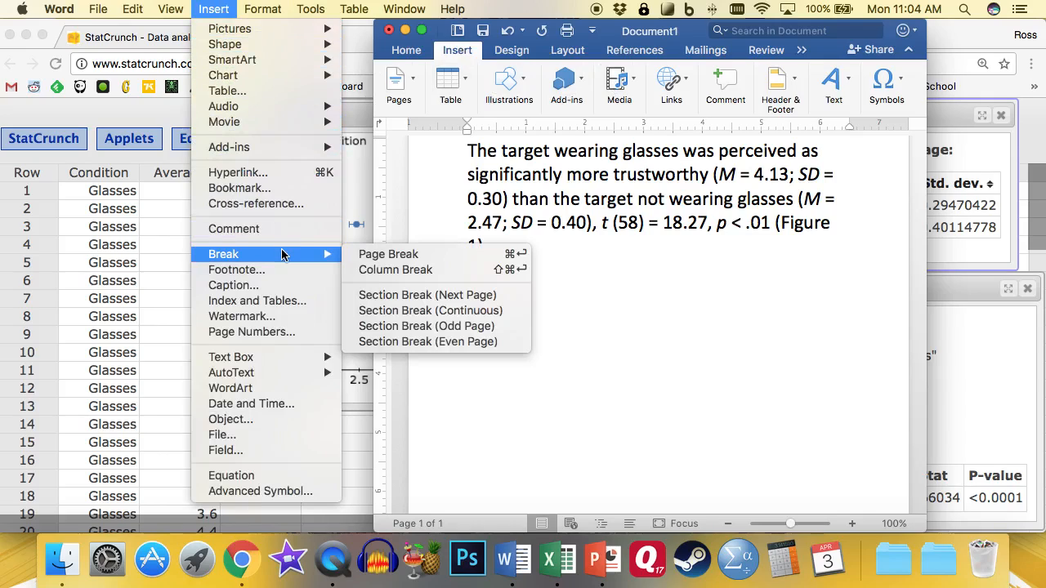
{"action": "left_click", "coordinate": [389, 256]}
{"action": "scroll", "coordinate": [652, 268], "scroll_direction": "down", "scroll_amount": 5}
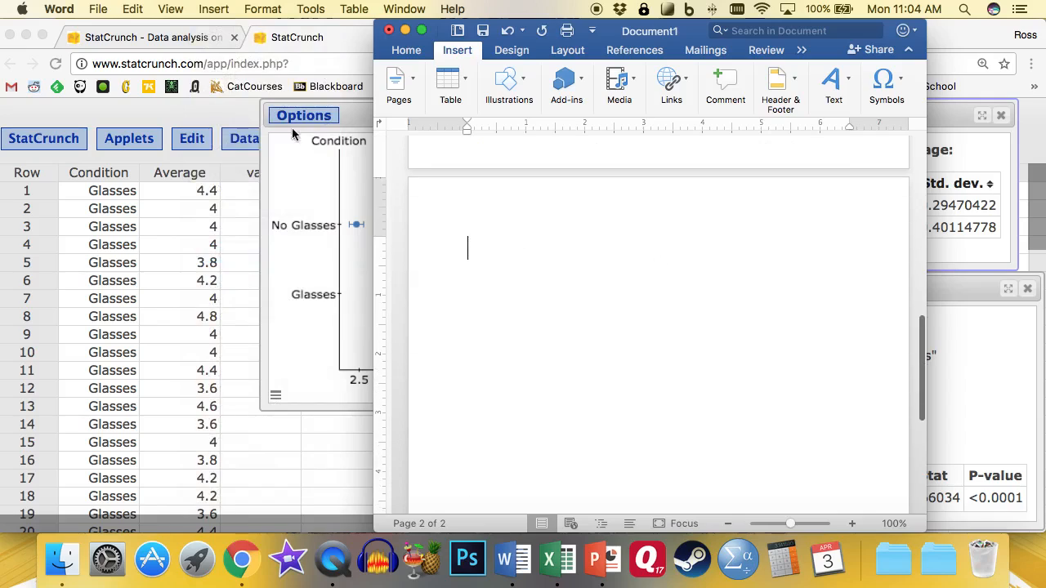
Switch to StatCrunch in Chrome, move the means plot window clear of the other results, and copy the plot as an image
{"action": "left_click", "coordinate": [359, 119]}
{"action": "left_click_drag", "start_coordinate": [408, 115], "coordinate": [241, 115]}
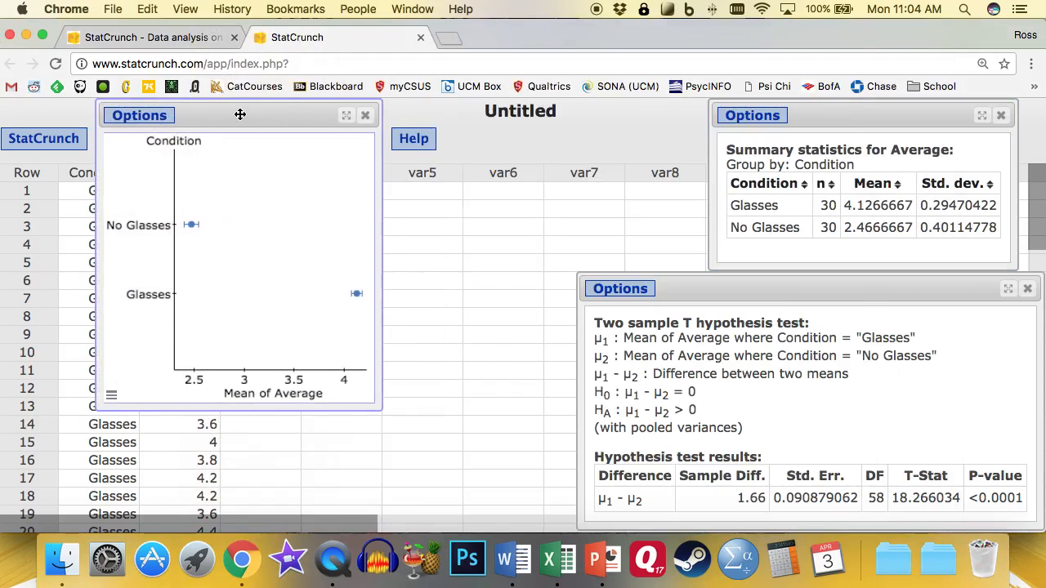
{"action": "left_click", "coordinate": [143, 119]}
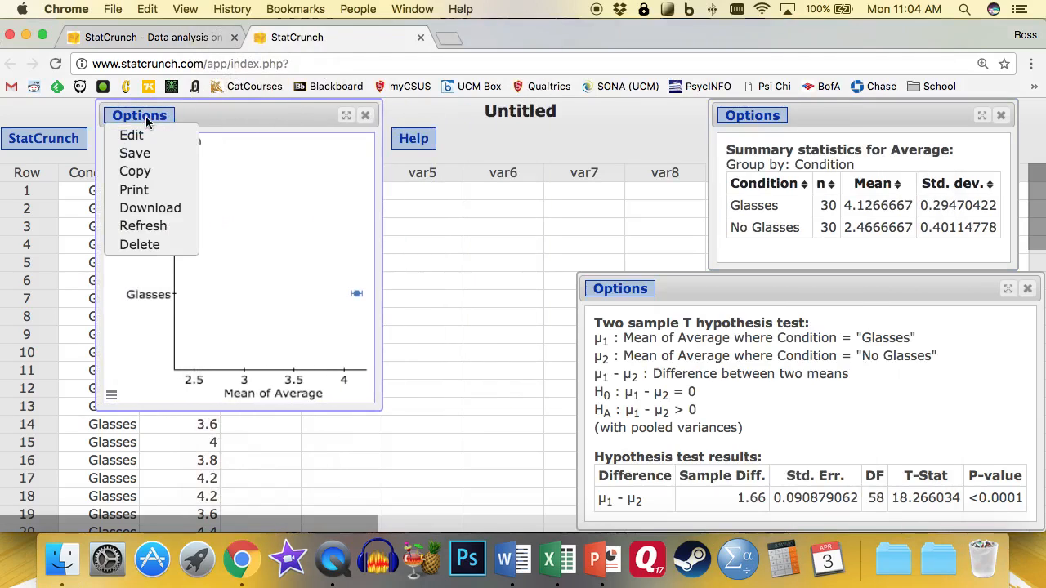
{"action": "left_click", "coordinate": [136, 171]}
{"action": "right_click", "coordinate": [500, 239]}
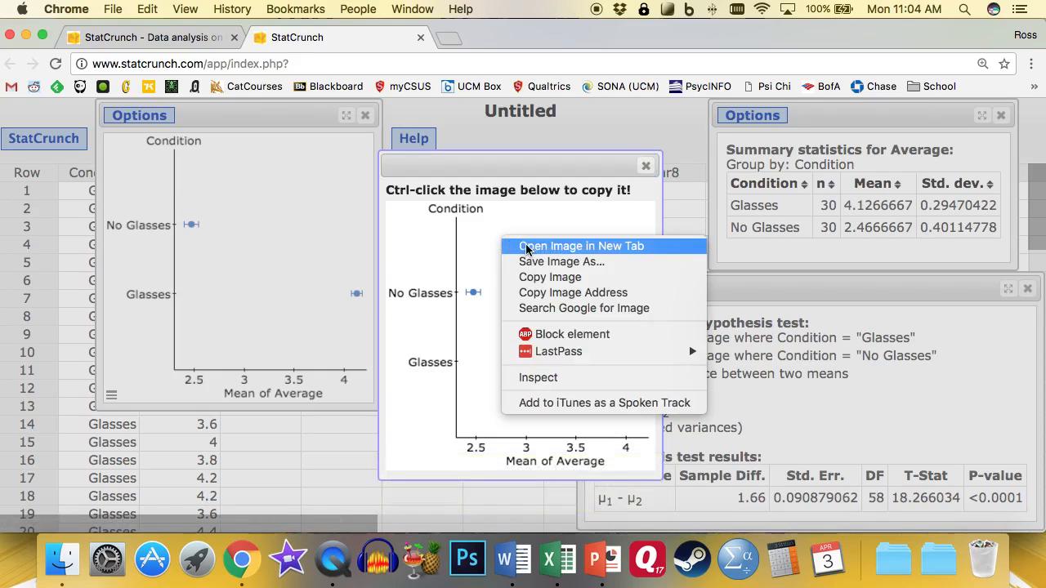
{"action": "left_click", "coordinate": [539, 278]}
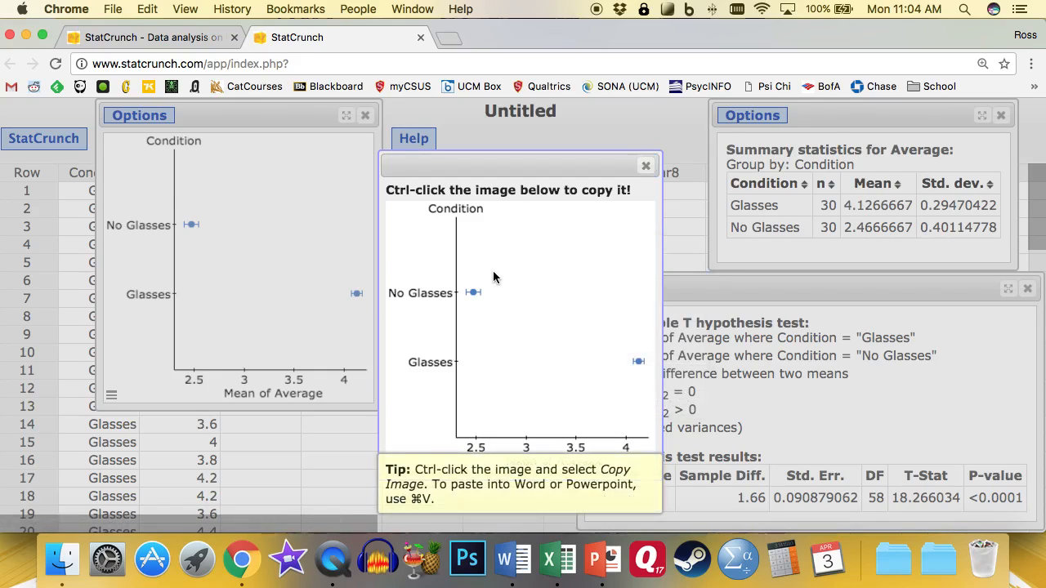
Switch back to Word and paste the means plot image on the second page
{"action": "key", "text": "super+Tab"}
{"action": "key", "text": "super+v"}
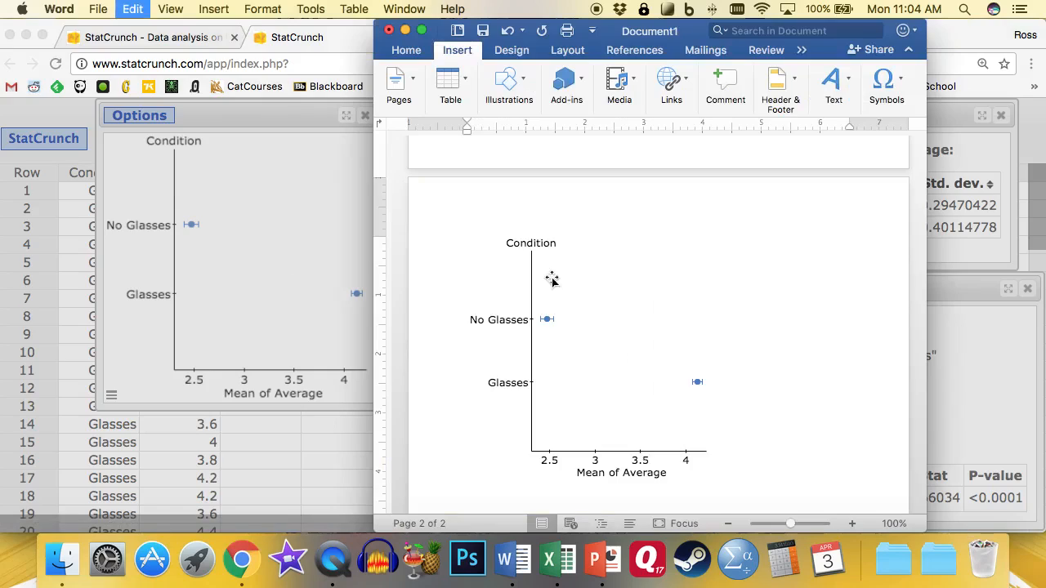
{"action": "left_click", "coordinate": [723, 352]}
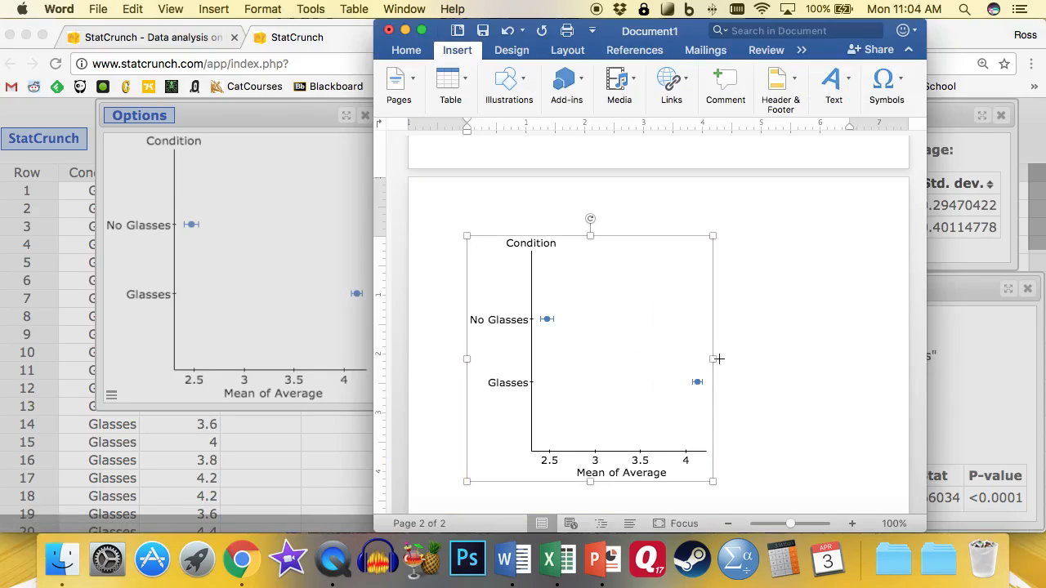
{"action": "left_click_drag", "start_coordinate": [716, 355], "coordinate": [761, 371]}
{"action": "left_click", "coordinate": [760, 371]}
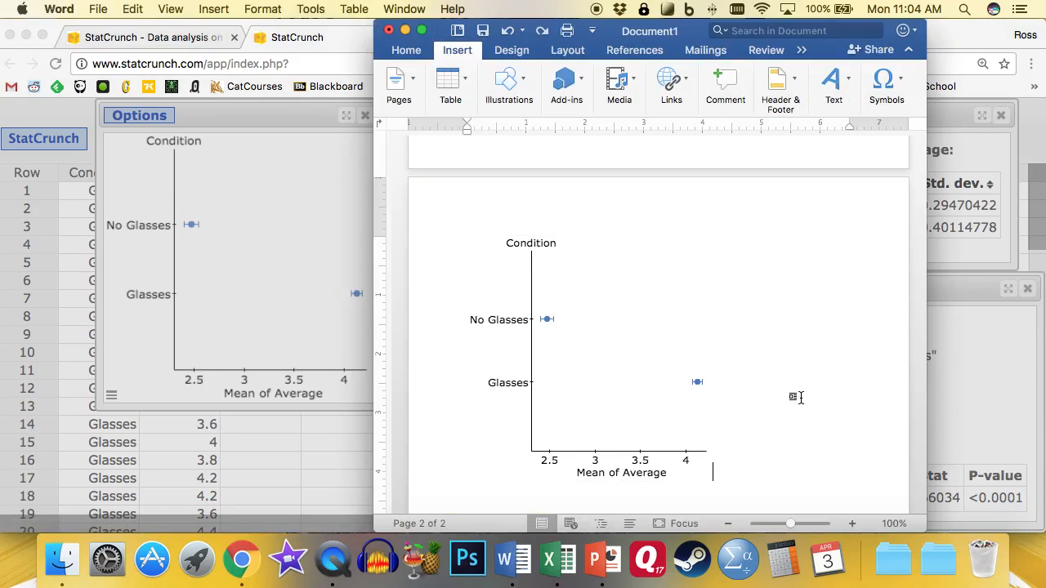
Start a caption on a new line below the plot with the italic label "Figure 1"
{"action": "scroll", "coordinate": [739, 311], "scroll_direction": "down", "scroll_amount": 5}
{"action": "scroll", "coordinate": [761, 290], "scroll_direction": "up", "scroll_amount": 3}
{"action": "key", "text": "Return"}
{"action": "type", "text": "Figure 1"}
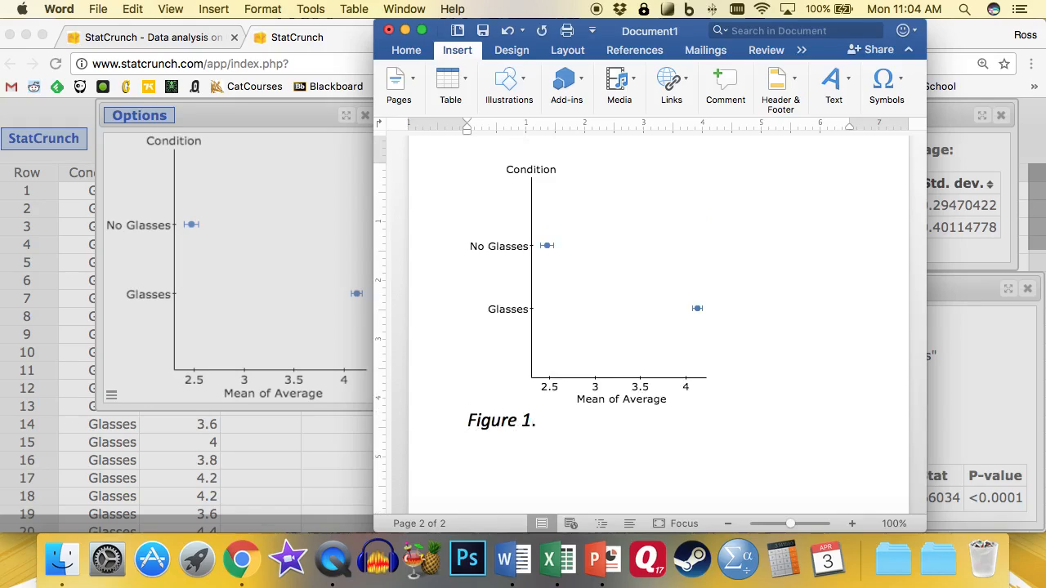
Complete the caption in regular text with ". Difference in perceived trustworthiness between target wearing glasses and target not wearing glasses."
{"action": "type", "text": ". Difference in t"}
{"action": "key", "text": "BackSpace"}
{"action": "type", "text": "per"}
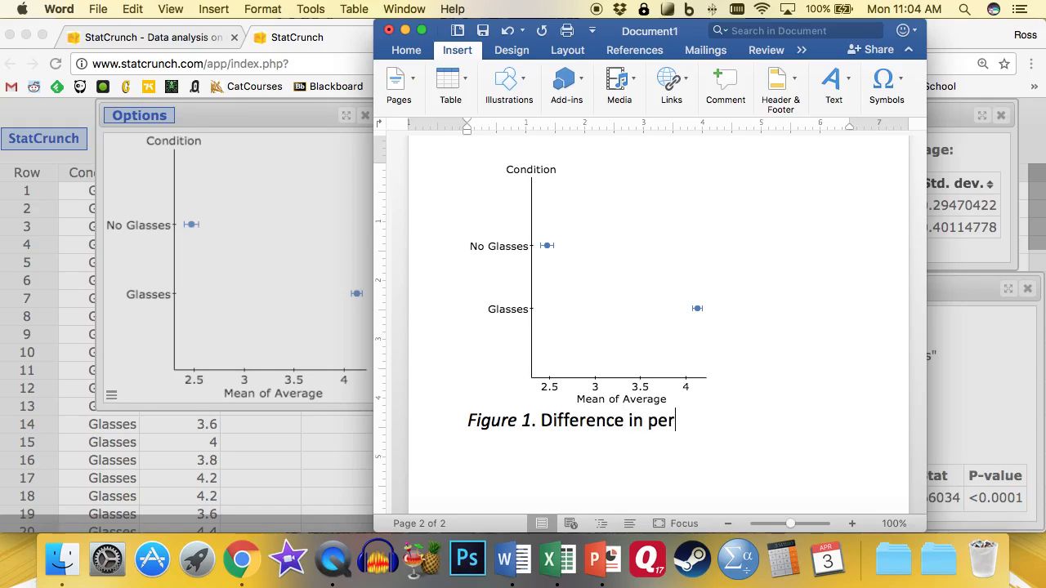
{"action": "type", "text": "ceived trustworth"}
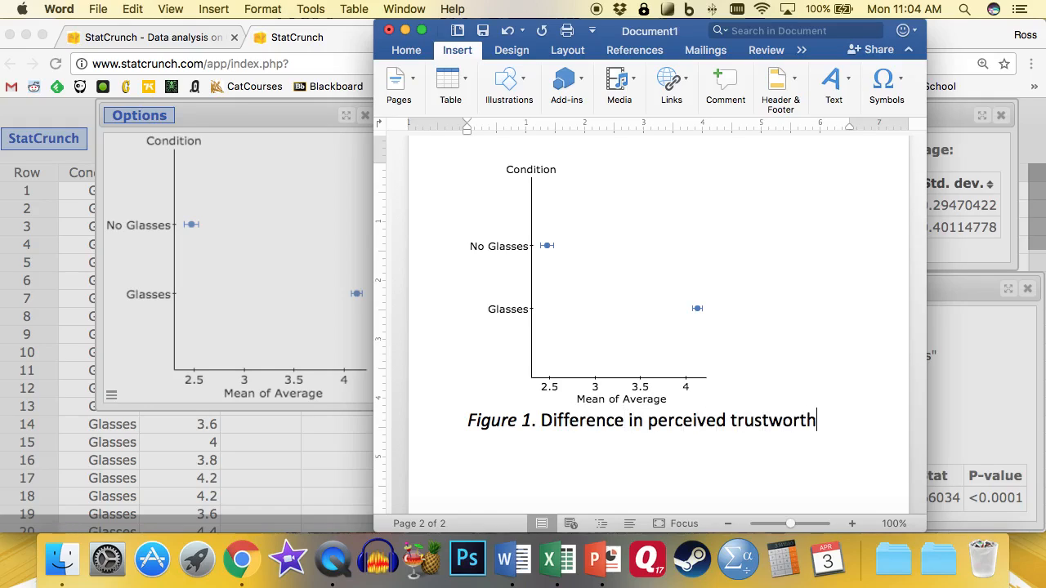
{"action": "type", "text": "iness between target wh"}
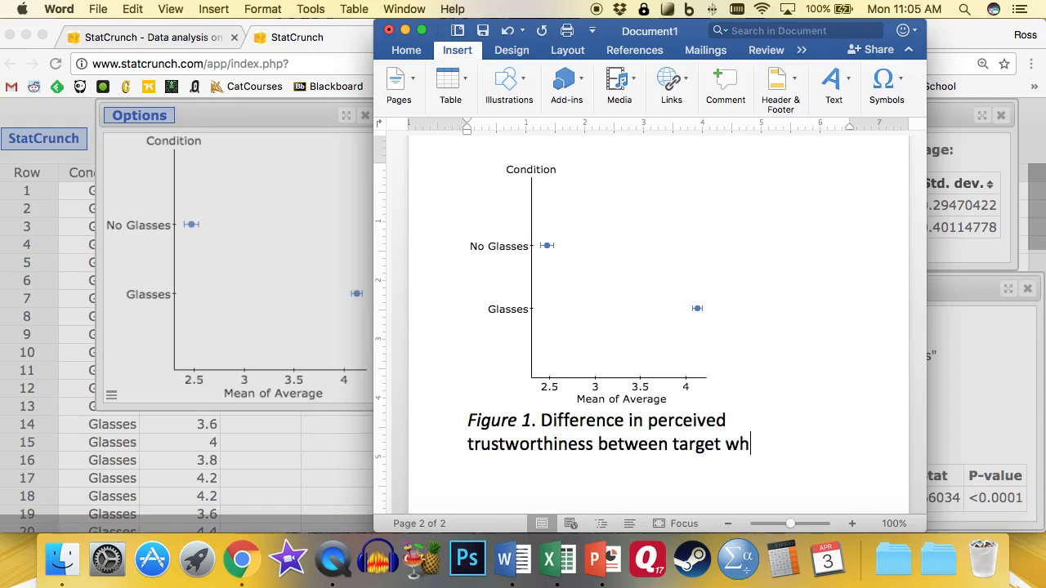
{"action": "key", "text": "BackSpace"}
{"action": "type", "text": "earing glas"}
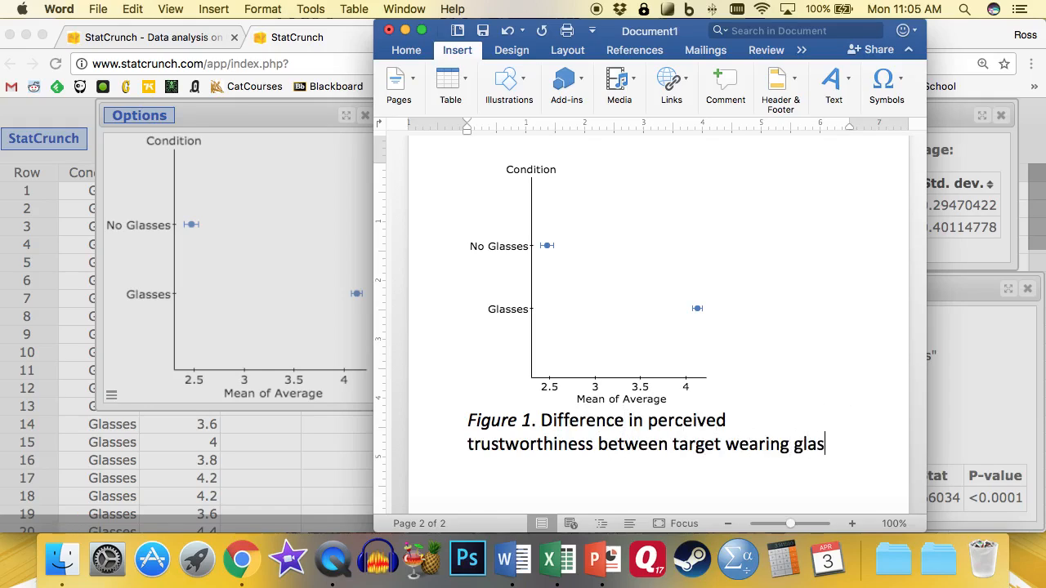
{"action": "type", "text": "ses and target not wearing glasses."}
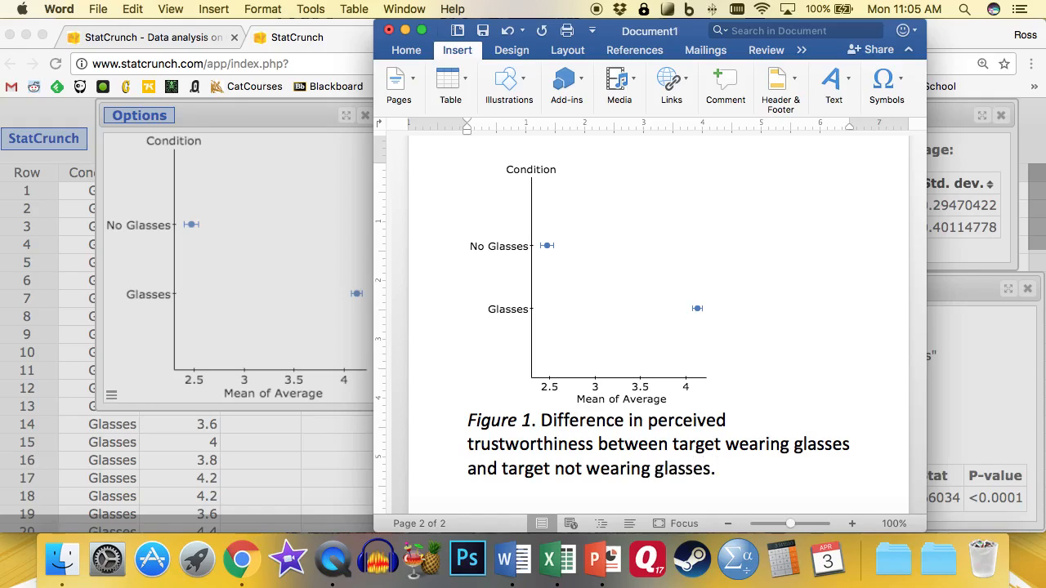
{"action": "left_click_drag", "start_coordinate": [555, 420], "coordinate": [781, 474]}
{"action": "left_click", "coordinate": [780, 474]}
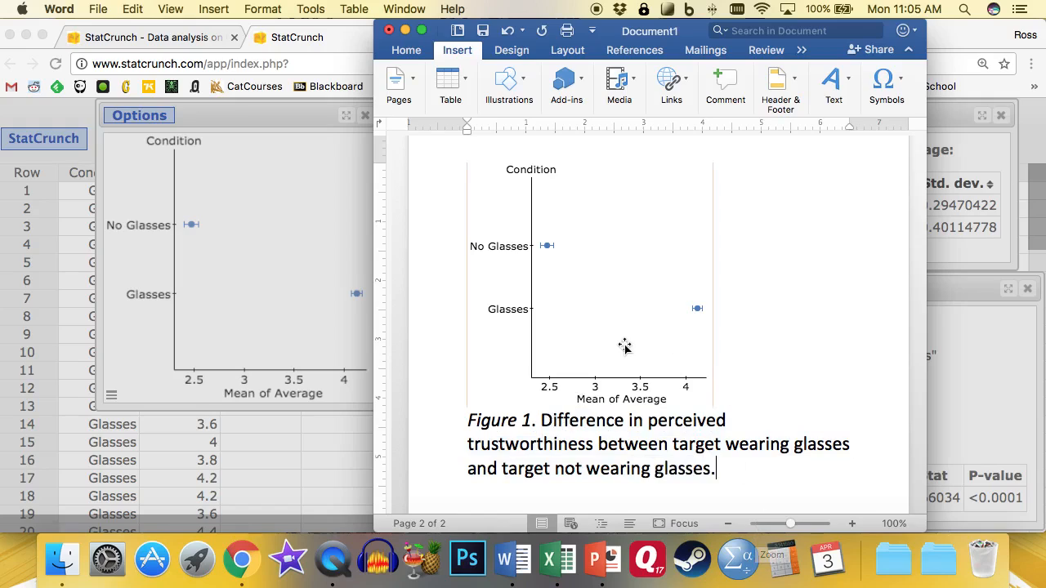
{"action": "scroll", "coordinate": [624, 349], "scroll_direction": "up", "scroll_amount": 5}
{"action": "scroll", "coordinate": [624, 348], "scroll_direction": "up", "scroll_amount": 5}
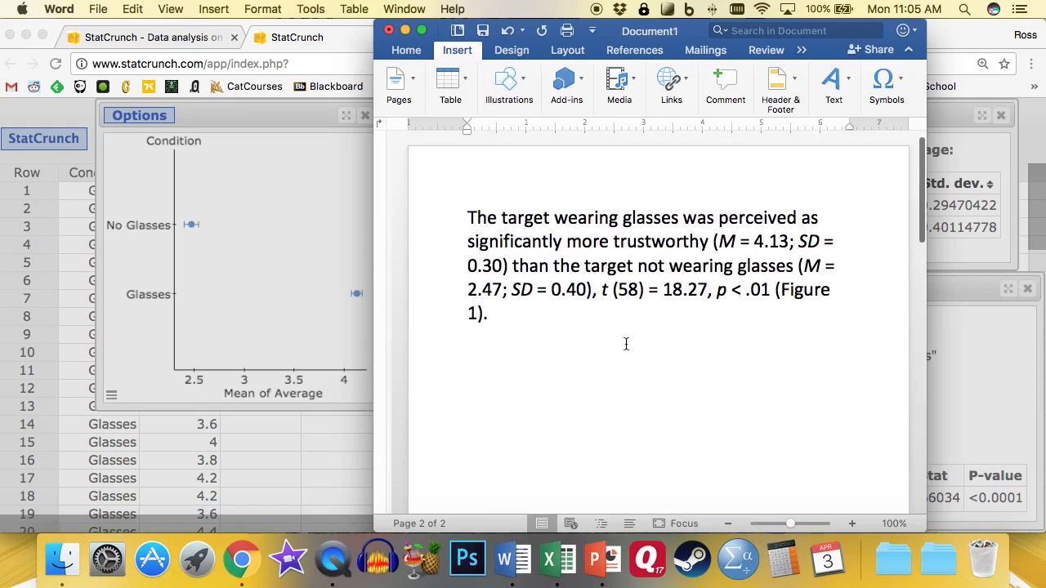